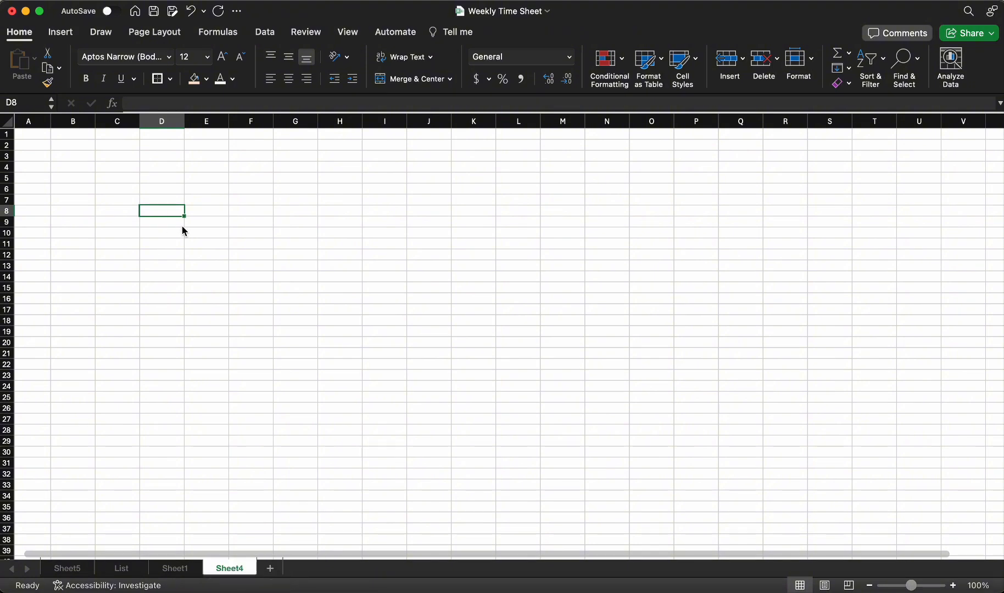
Step: Enter the column headers Date, Day, Time in, Time Out and Total across cells D8 to H8
{"action": "type", "text": "D"}
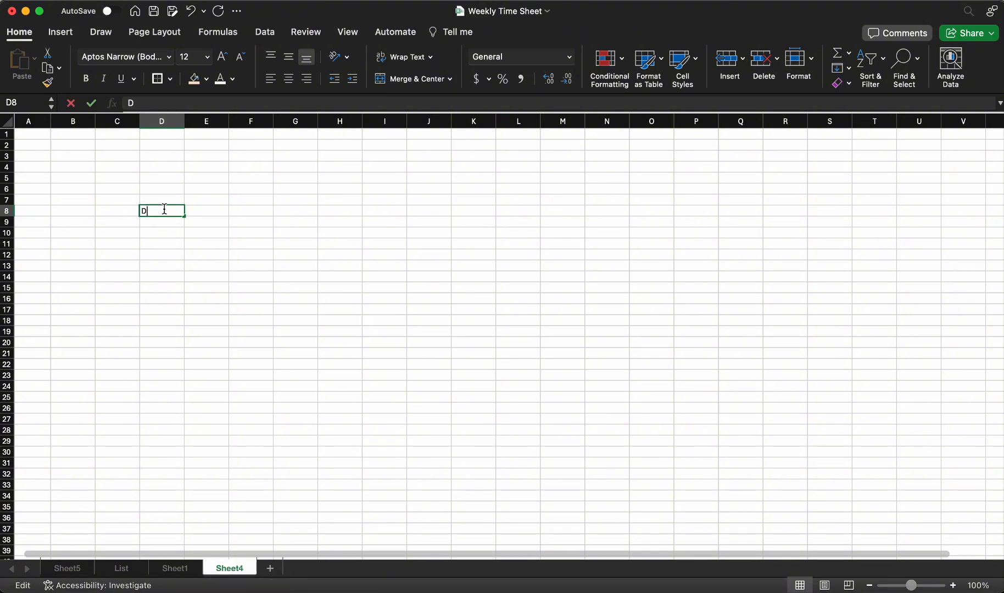
{"action": "type", "text": "ate"}
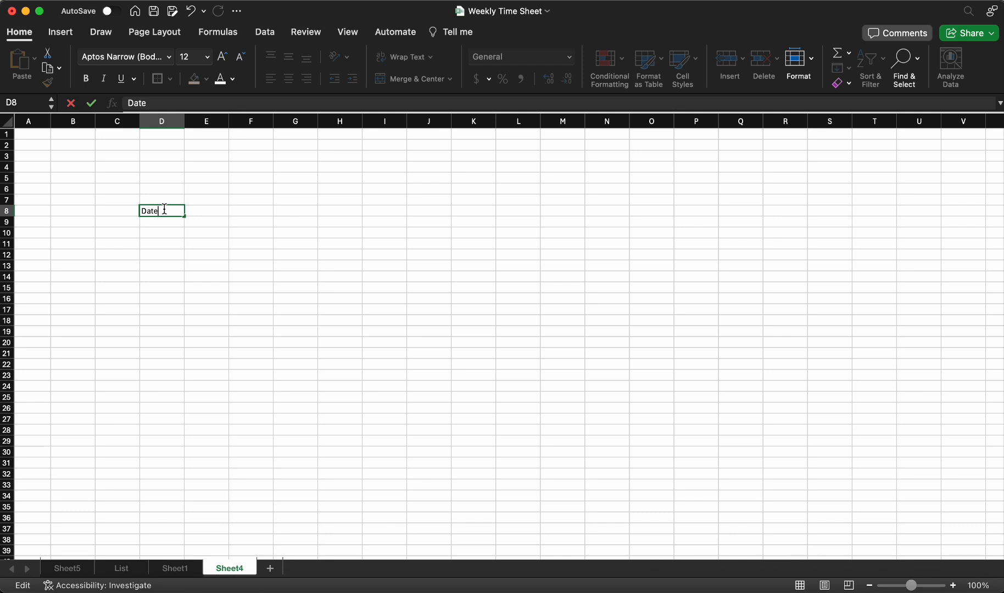
{"action": "key", "text": "Tab"}
{"action": "type", "text": "Day"}
{"action": "key", "text": "Tab"}
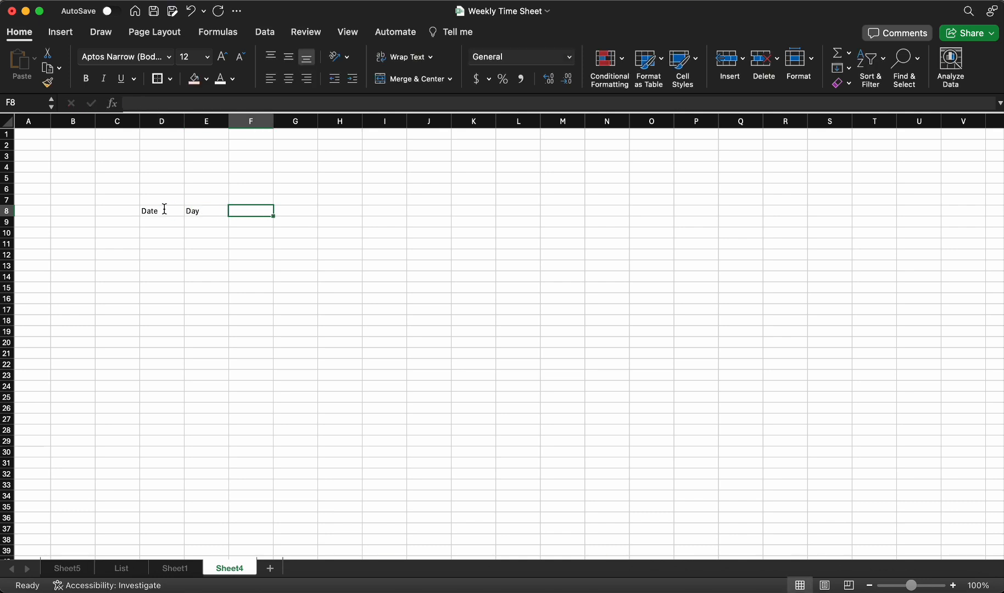
{"action": "type", "text": "Time in"}
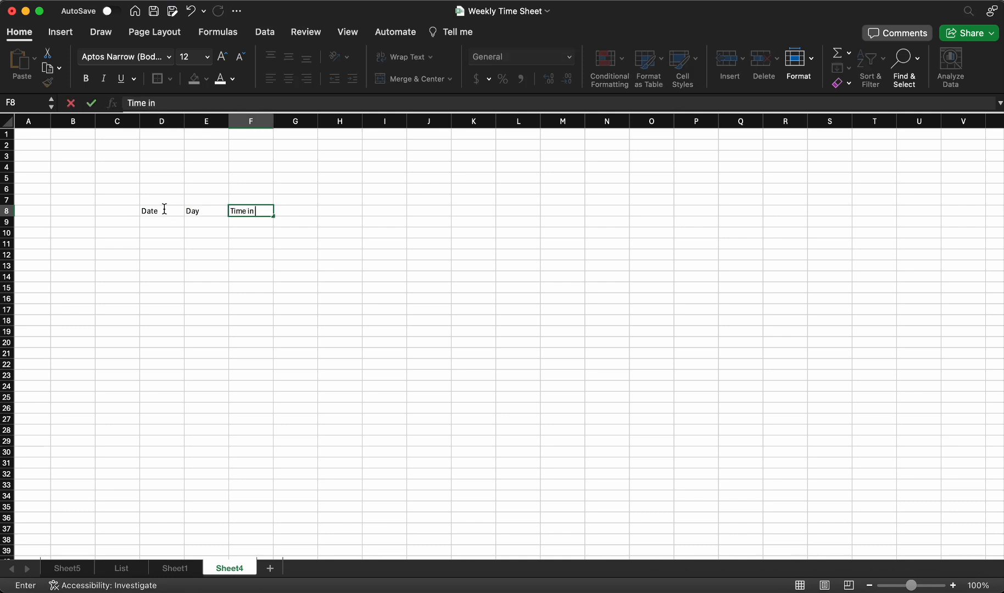
{"action": "key", "text": "Tab"}
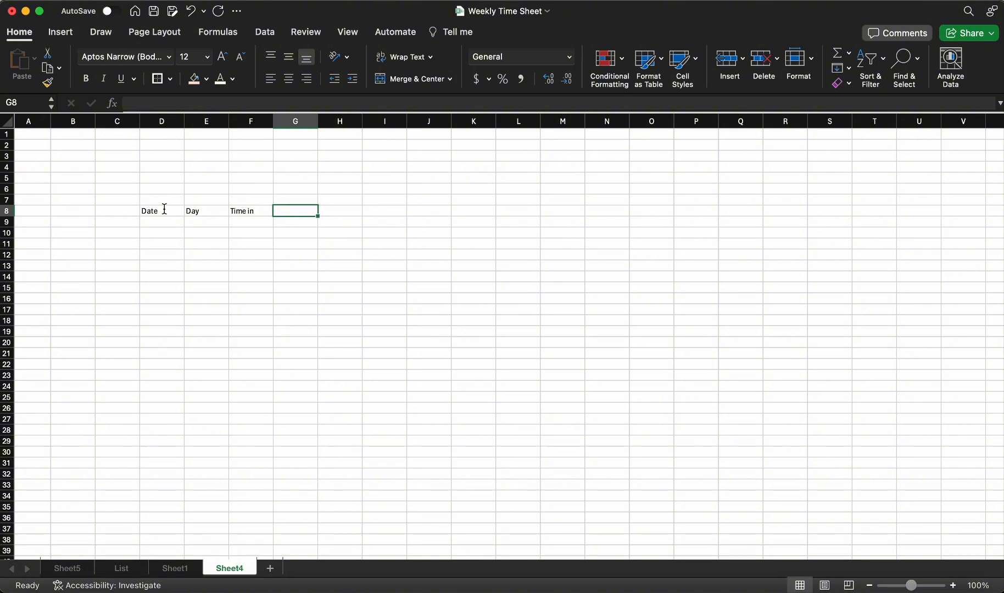
{"action": "type", "text": "Time"}
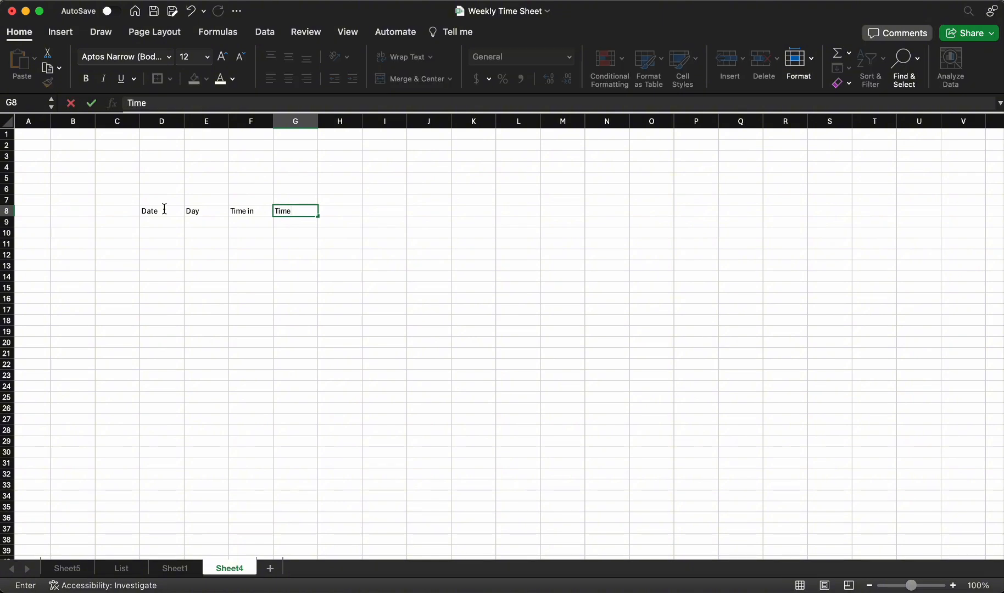
{"action": "type", "text": " Out"}
{"action": "key", "text": "Tab"}
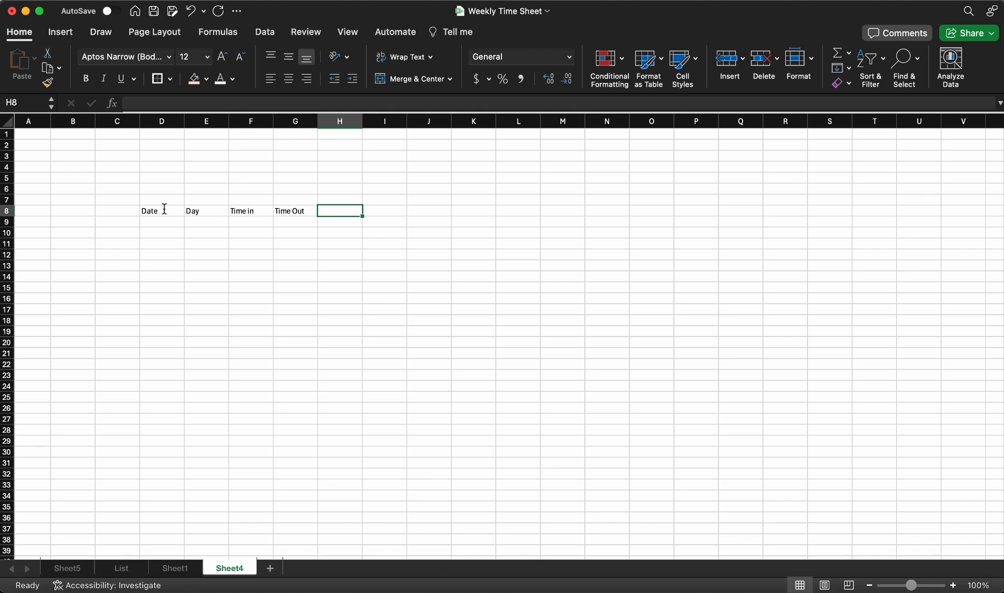
{"action": "type", "text": "Total"}
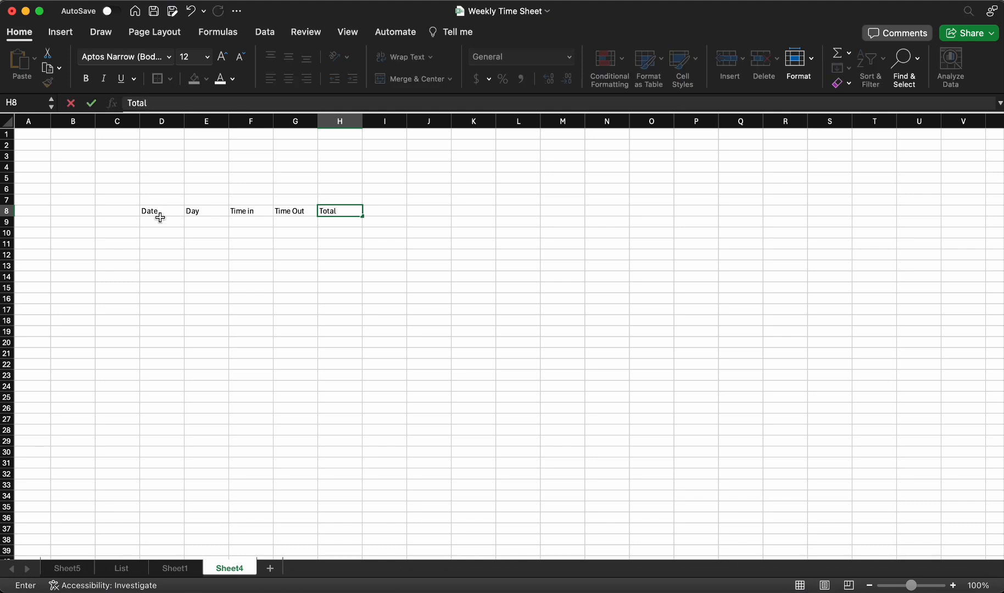
{"action": "left_click", "coordinate": [160, 220]}
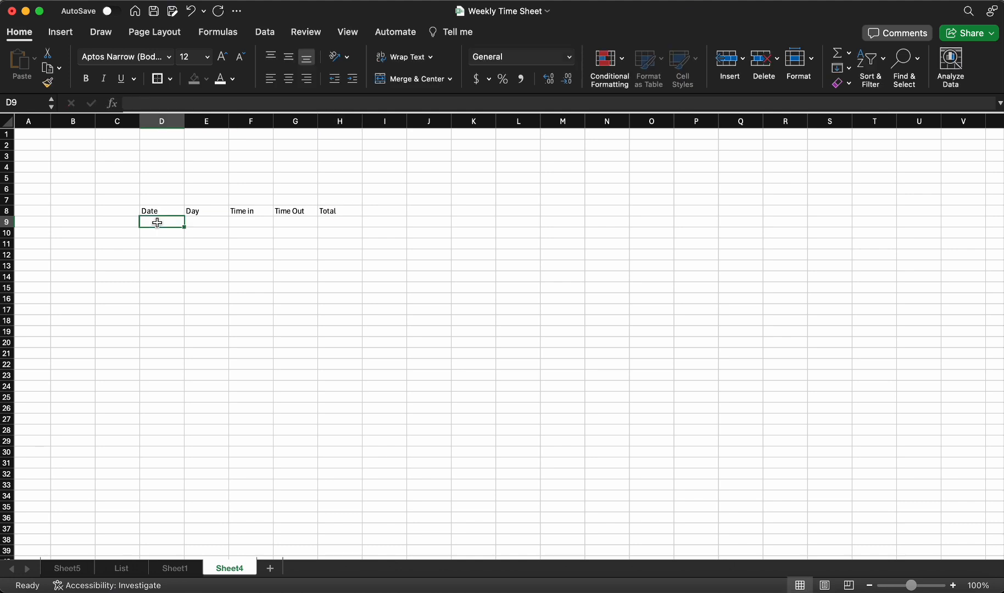
Step: Enter Monday in cell E9 under Day and fill the weekdays down through Friday in E13
{"action": "left_click", "coordinate": [211, 221]}
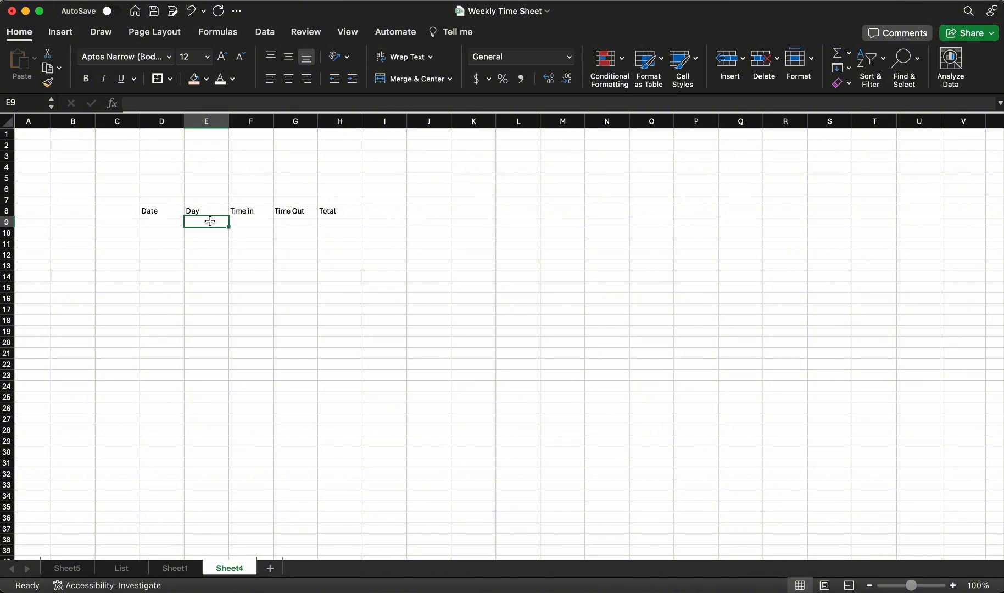
{"action": "type", "text": "Monday"}
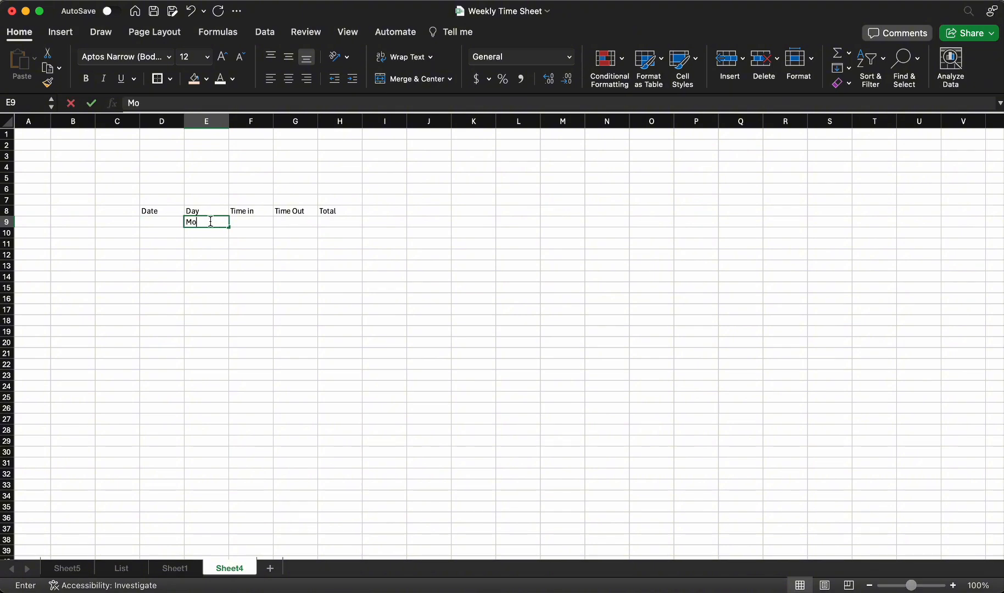
{"action": "left_click", "coordinate": [256, 282]}
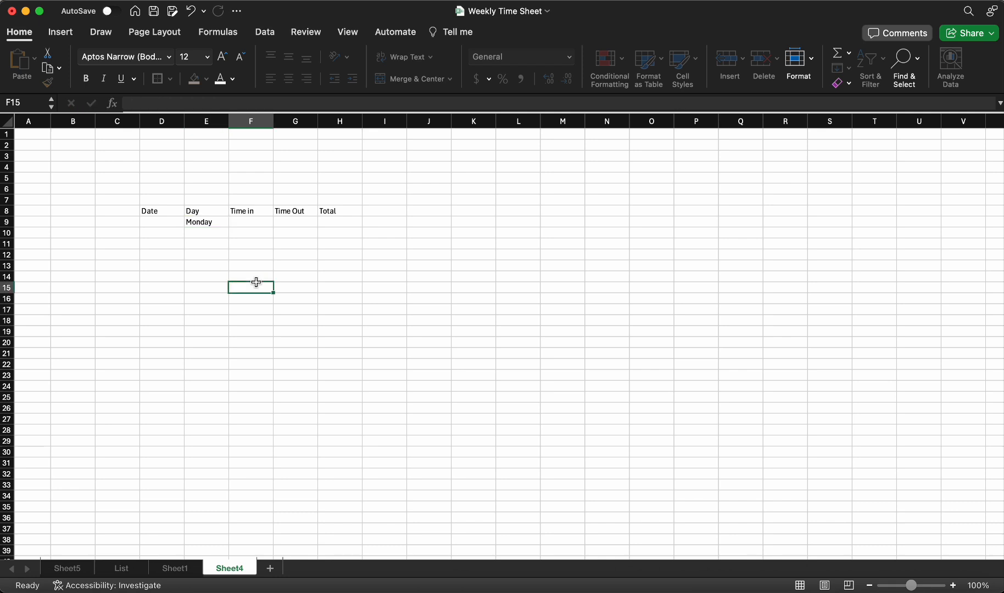
{"action": "left_click", "coordinate": [208, 223]}
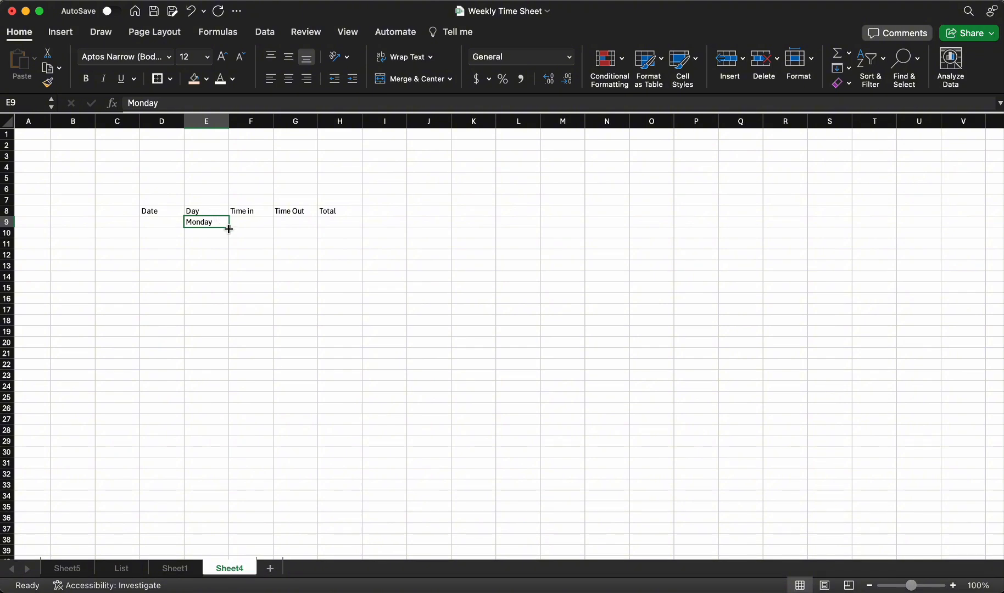
{"action": "left_click_drag", "start_coordinate": [229, 229], "coordinate": [226, 271]}
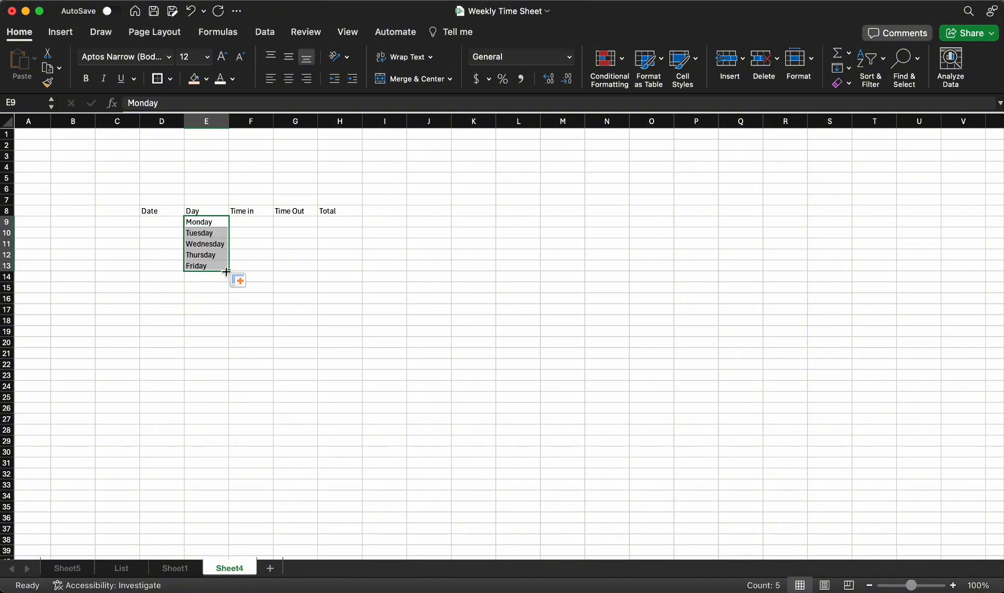
{"action": "left_click", "coordinate": [236, 222]}
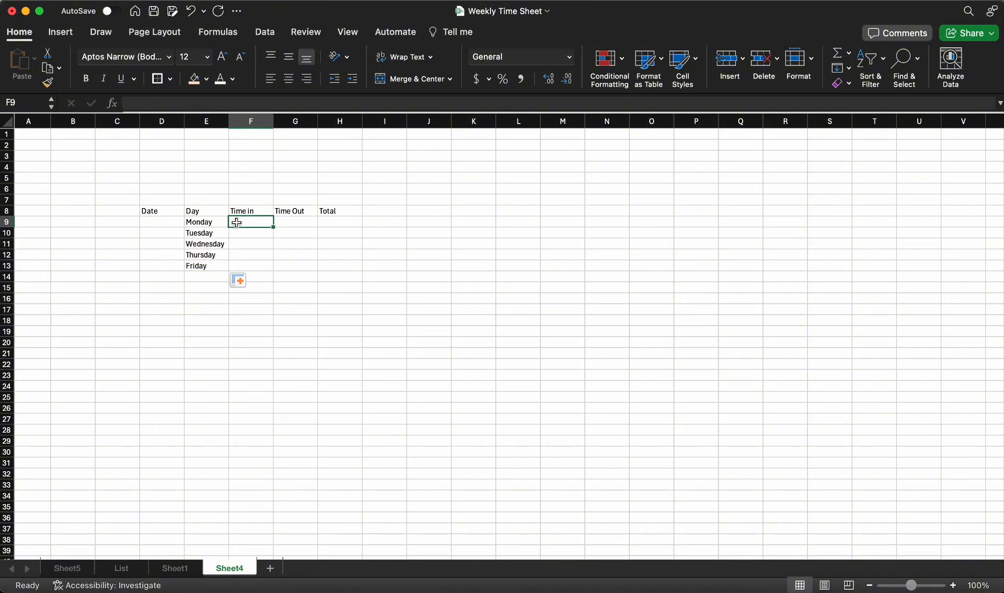
Step: Enter the formula =TODAY() in cell D9 under the Date header
{"action": "left_click", "coordinate": [149, 225]}
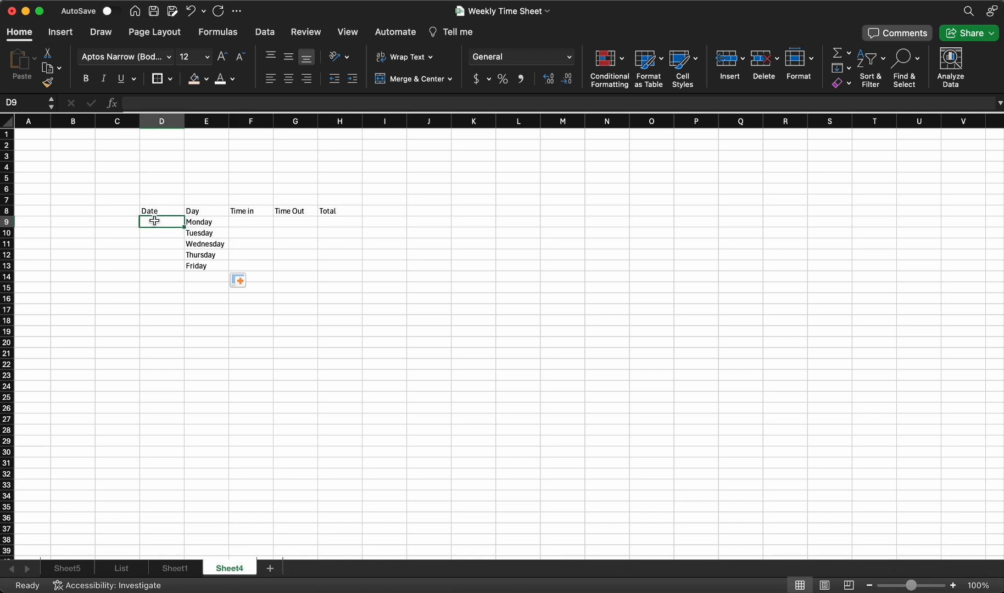
{"action": "type", "text": "="}
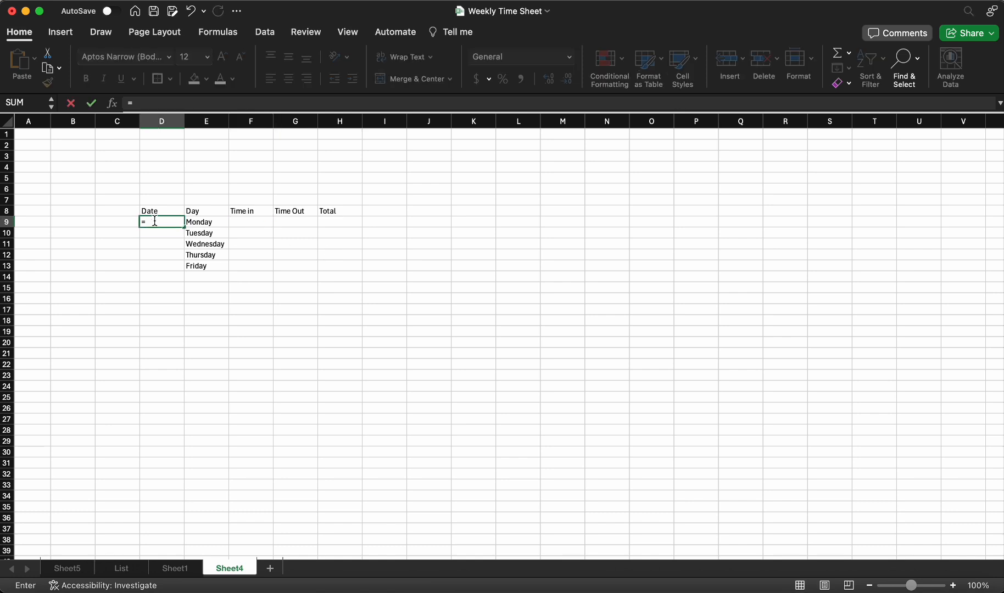
{"action": "type", "text": "today()"}
{"action": "key", "text": "Return"}
Step: Convert the date formula in D9 to a static value by copying it and pasting values over itself
{"action": "left_click", "coordinate": [166, 224]}
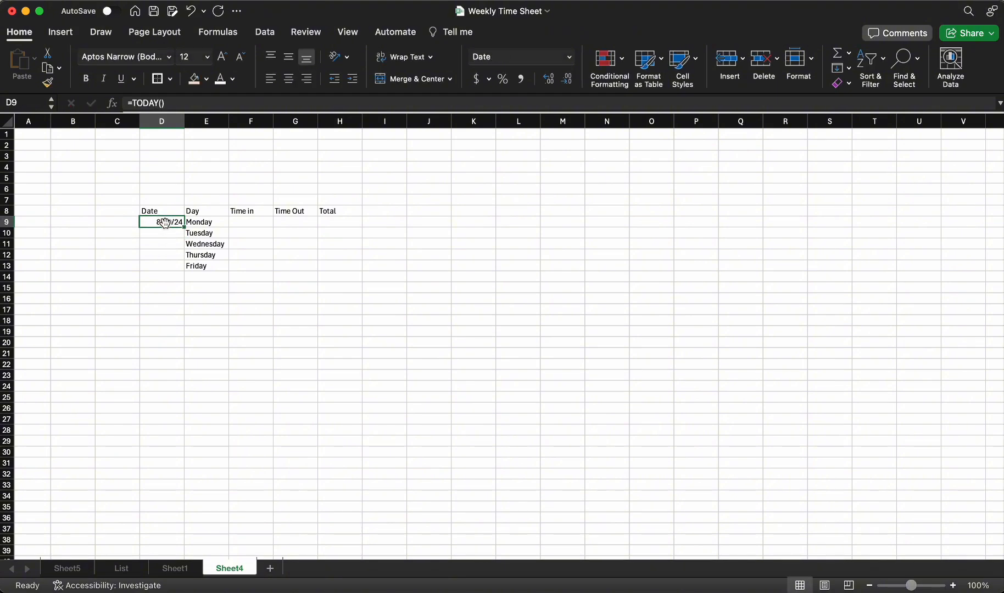
{"action": "key", "text": "super+c"}
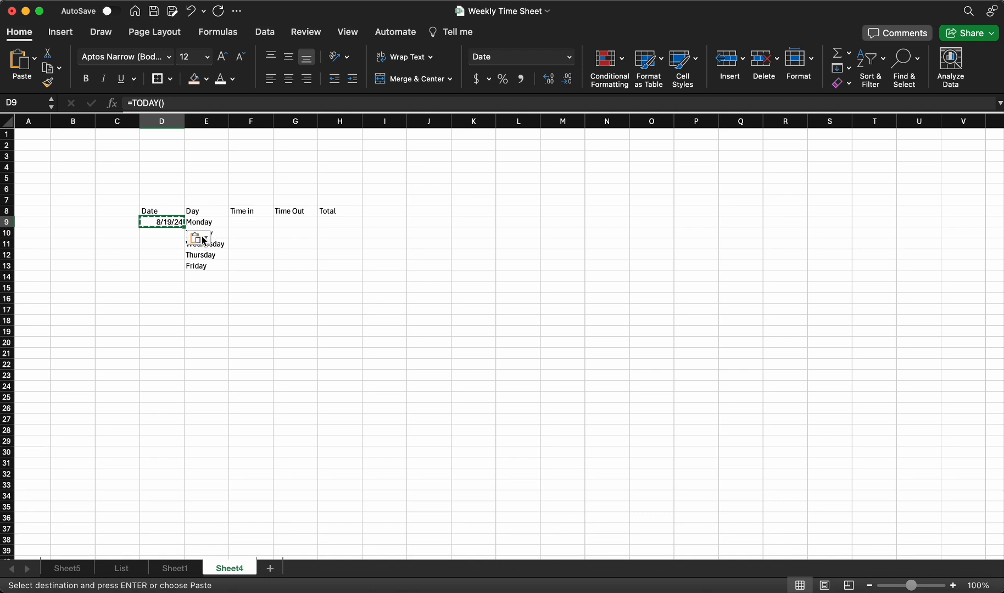
{"action": "left_click", "coordinate": [203, 239]}
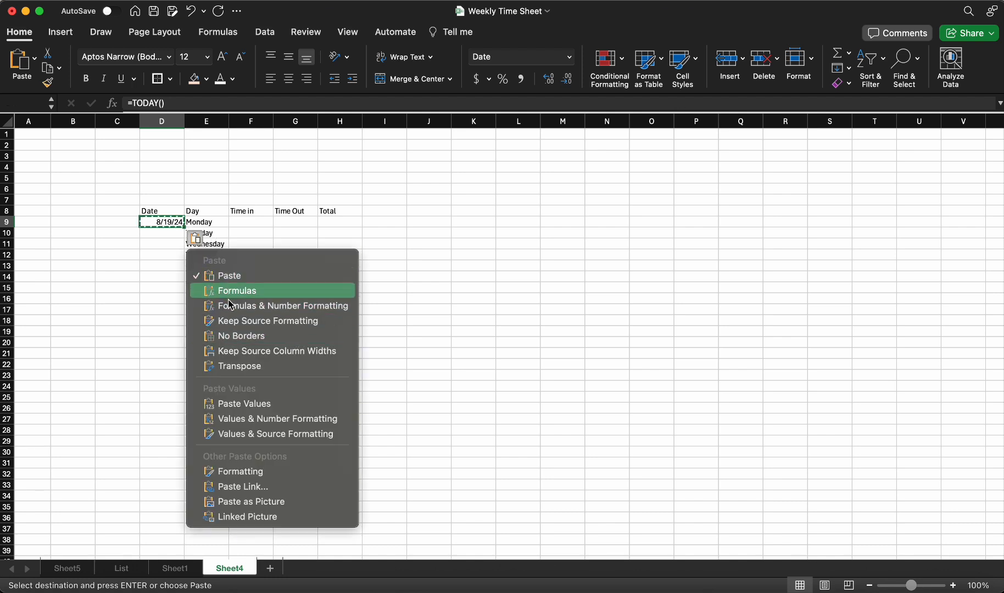
{"action": "left_click", "coordinate": [237, 405]}
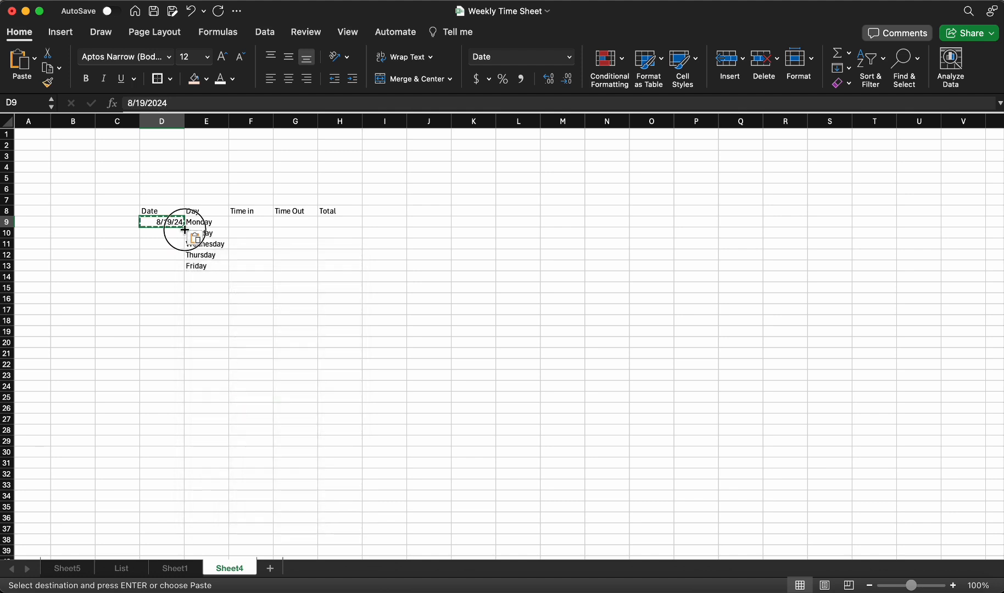
Step: Fill the dates down from D9 to D13 so each weekday row has consecutive dates
{"action": "left_click_drag", "start_coordinate": [185, 228], "coordinate": [188, 280]}
{"action": "left_click", "coordinate": [199, 307]}
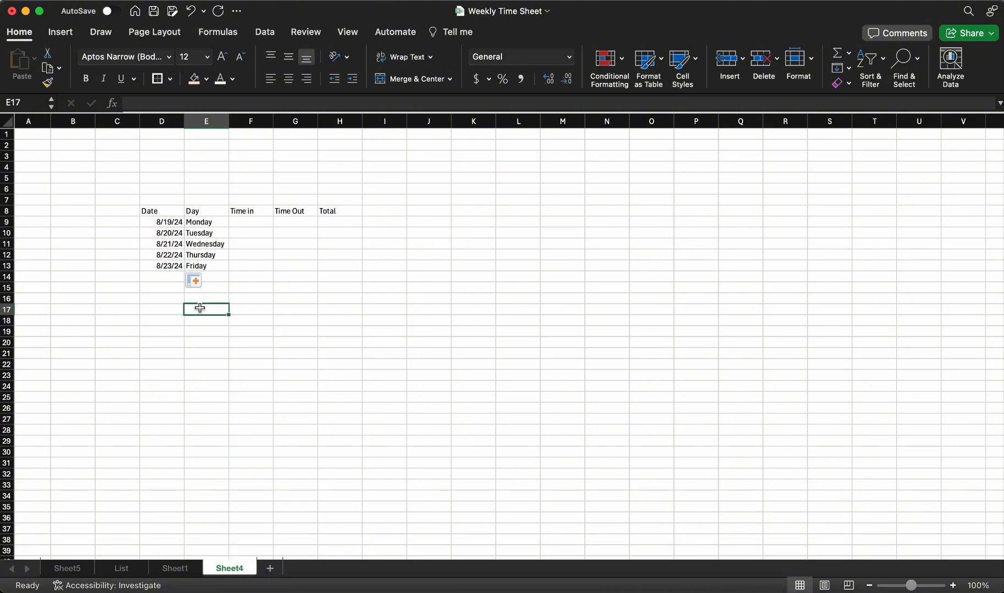
{"action": "left_click", "coordinate": [232, 278]}
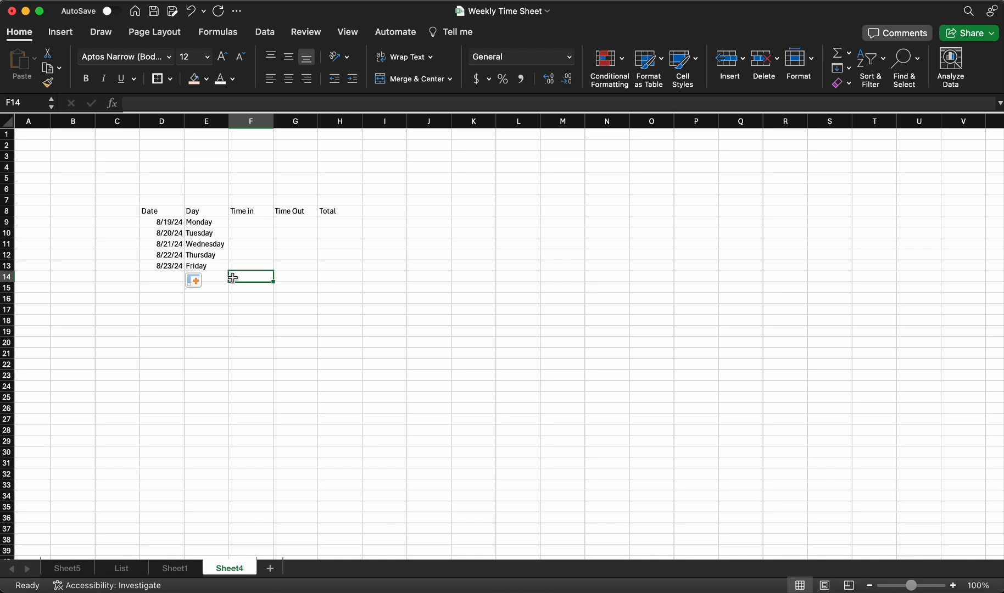
{"action": "left_click", "coordinate": [243, 219]}
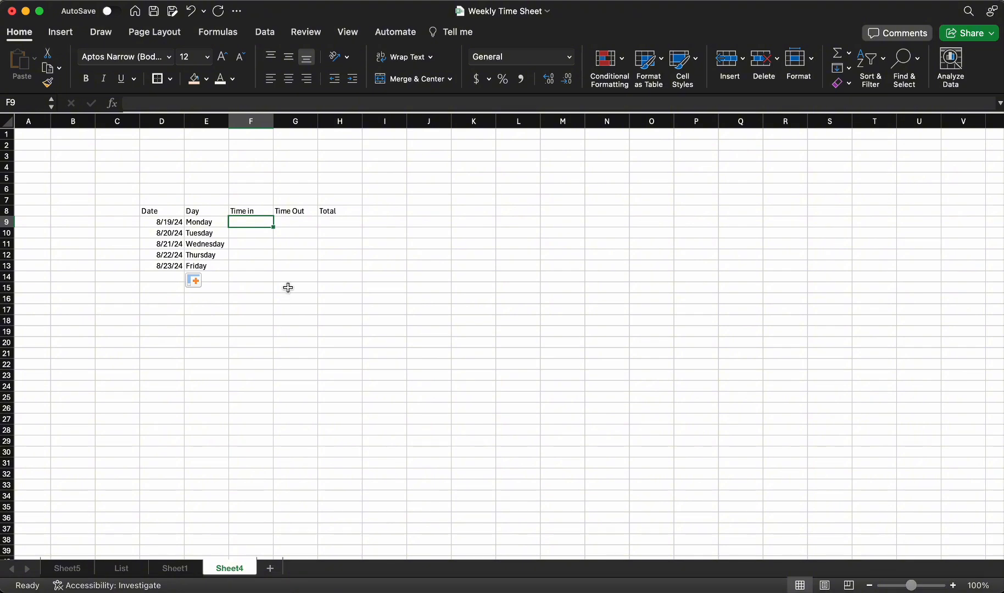
{"action": "type", "text": "8"}
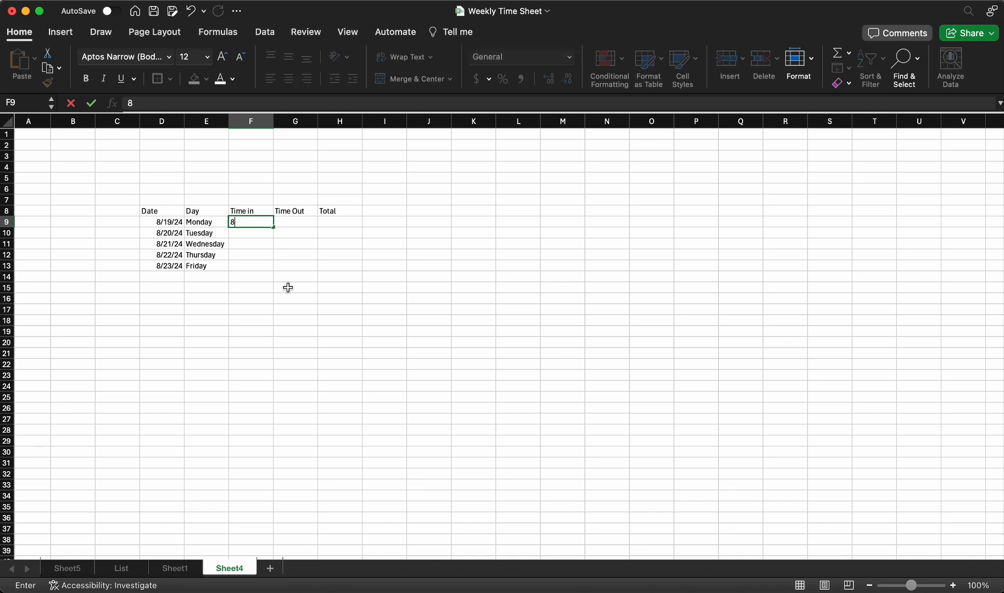
{"action": "type", "text": ":00"}
{"action": "left_click", "coordinate": [287, 287]}
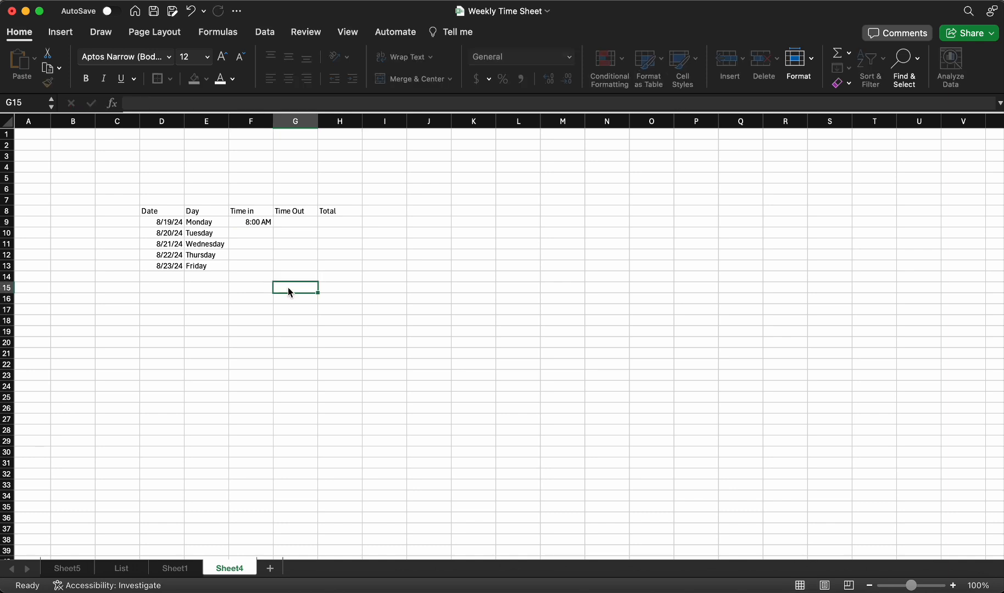
{"action": "left_click", "coordinate": [251, 234]}
{"action": "left_click", "coordinate": [251, 265]}
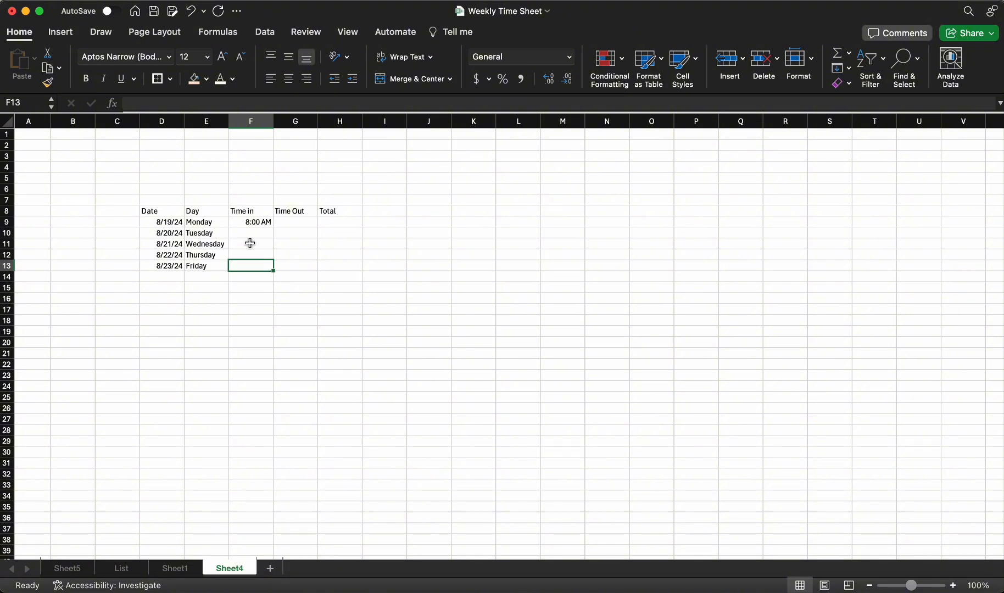
{"action": "left_click", "coordinate": [247, 224]}
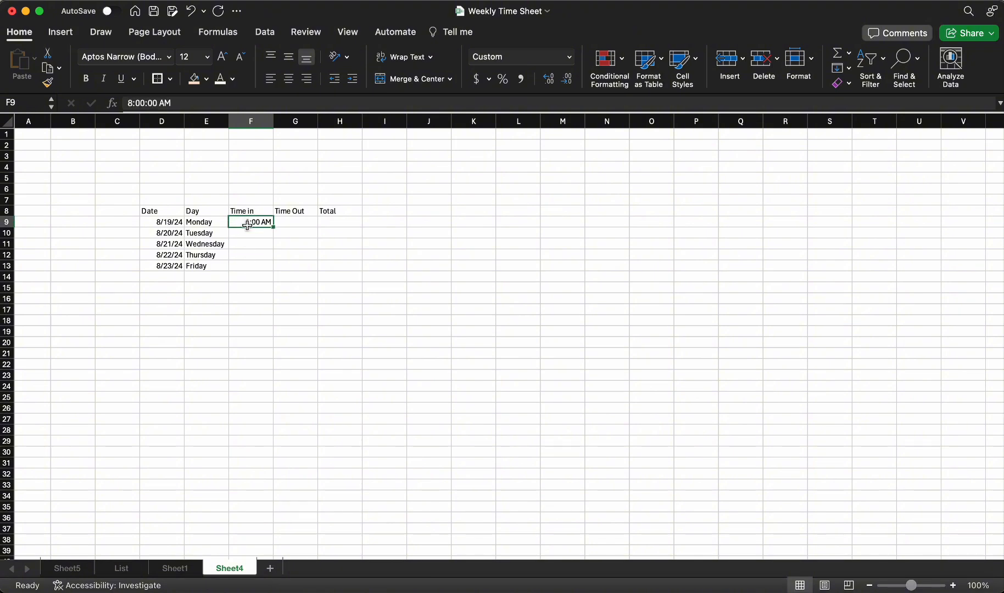
{"action": "key", "text": "Delete"}
Step: On the List sheet, enter 8:00 AM in cell G6, matching the first time in column E
{"action": "left_click", "coordinate": [121, 570]}
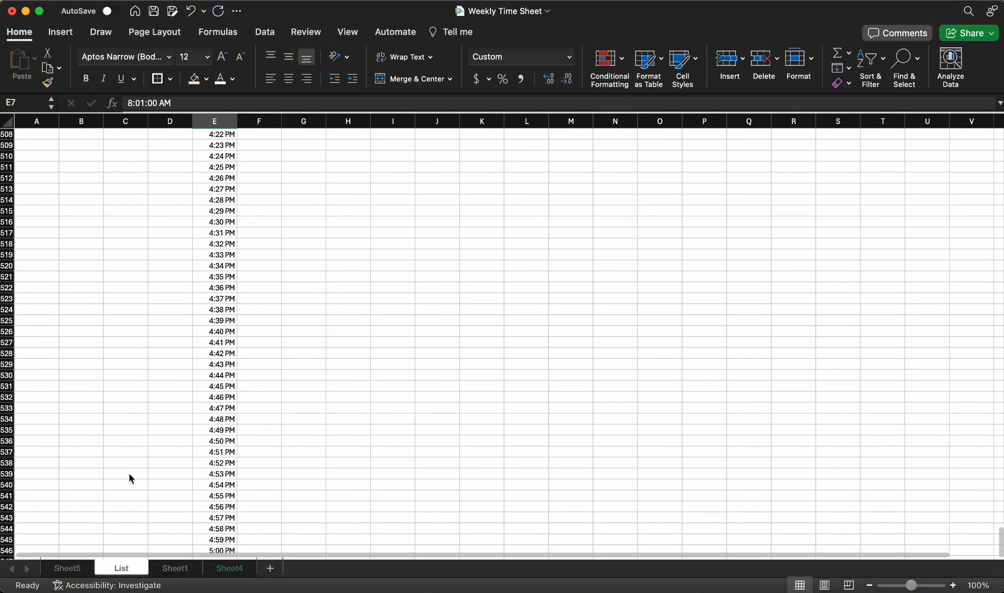
{"action": "scroll", "coordinate": [217, 323], "scroll_direction": "up", "scroll_amount": 15}
{"action": "scroll", "coordinate": [217, 323], "scroll_direction": "up", "scroll_amount": 20}
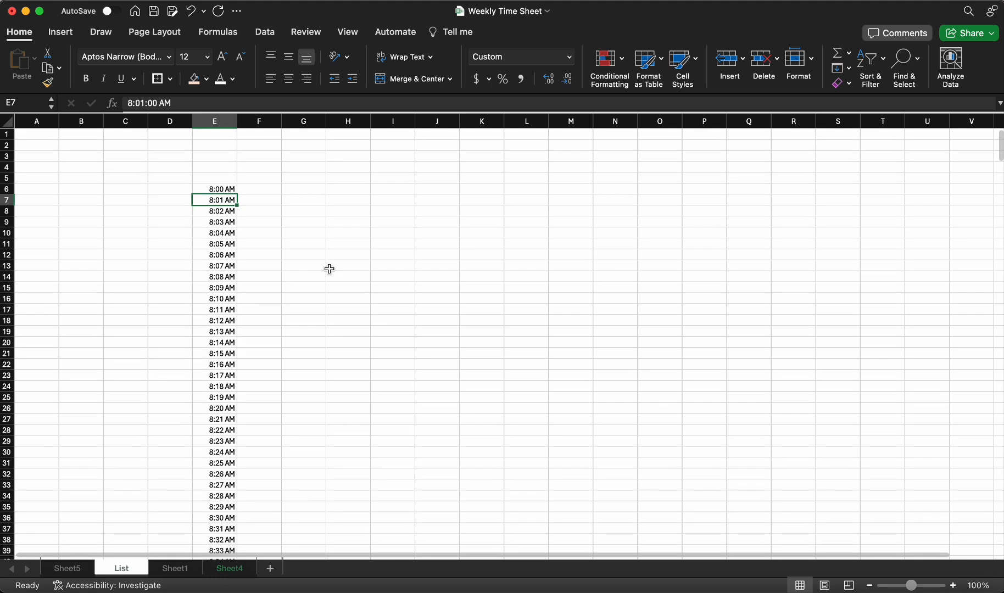
{"action": "left_click", "coordinate": [302, 189]}
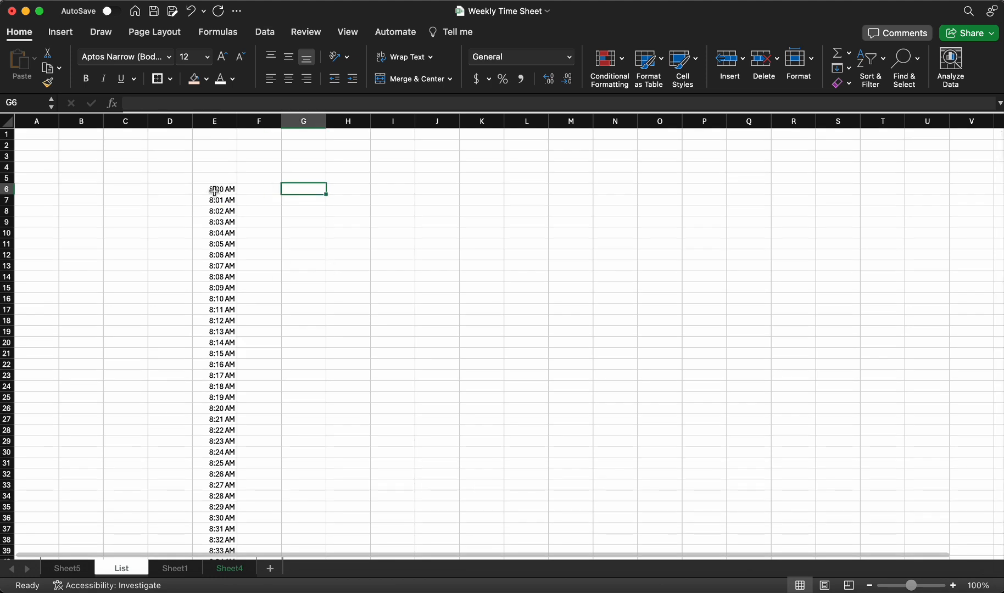
{"action": "left_click", "coordinate": [214, 191]}
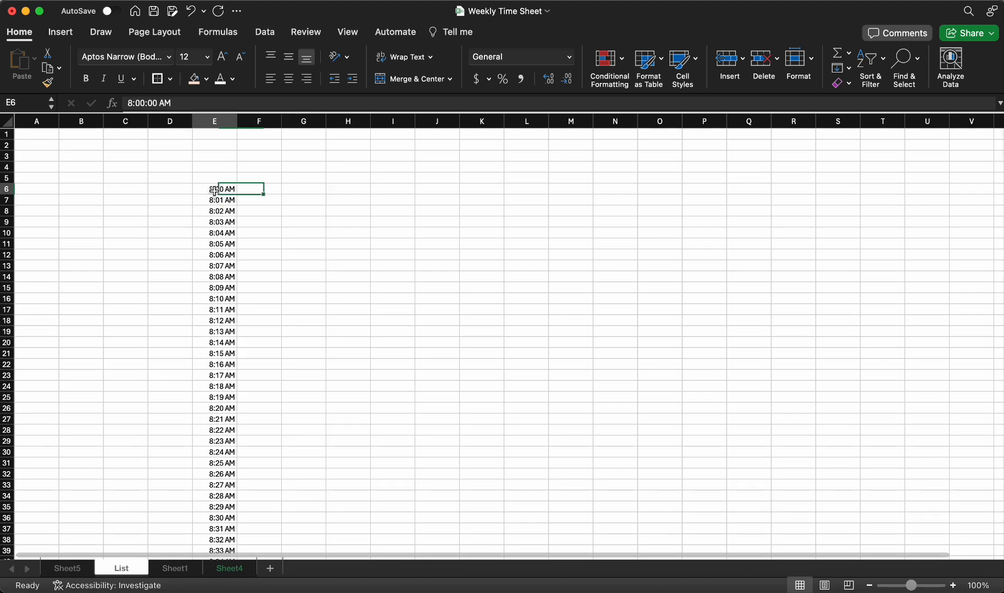
{"action": "left_click", "coordinate": [293, 187]}
{"action": "type", "text": "8"}
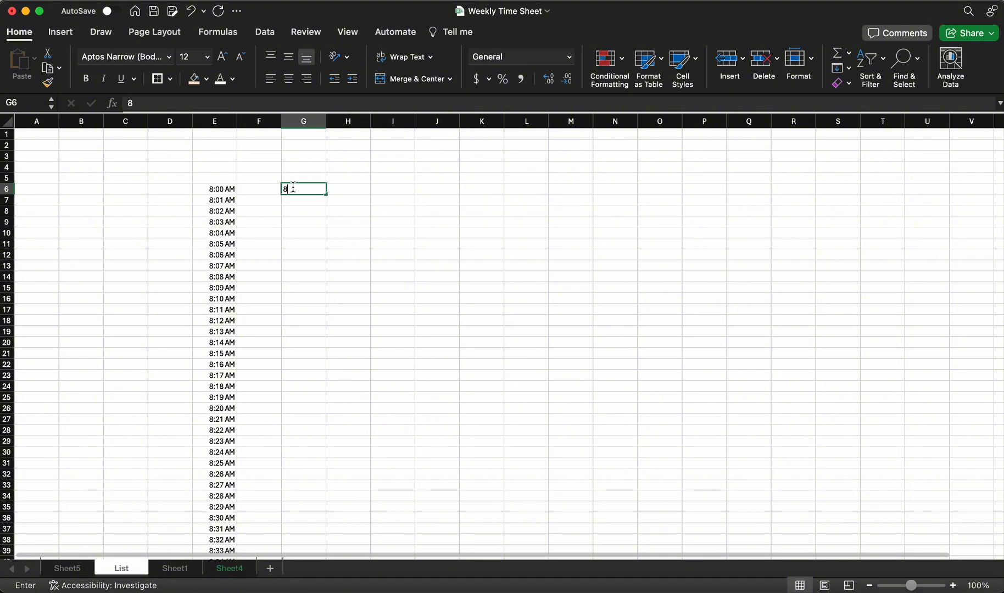
{"action": "type", "text": ":00 AM"}
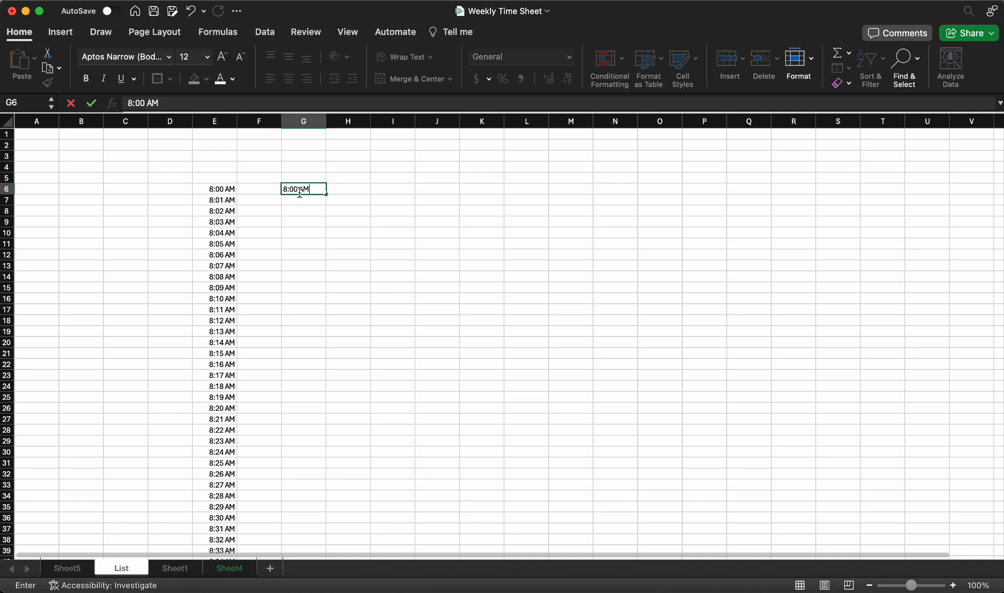
{"action": "left_click", "coordinate": [295, 204]}
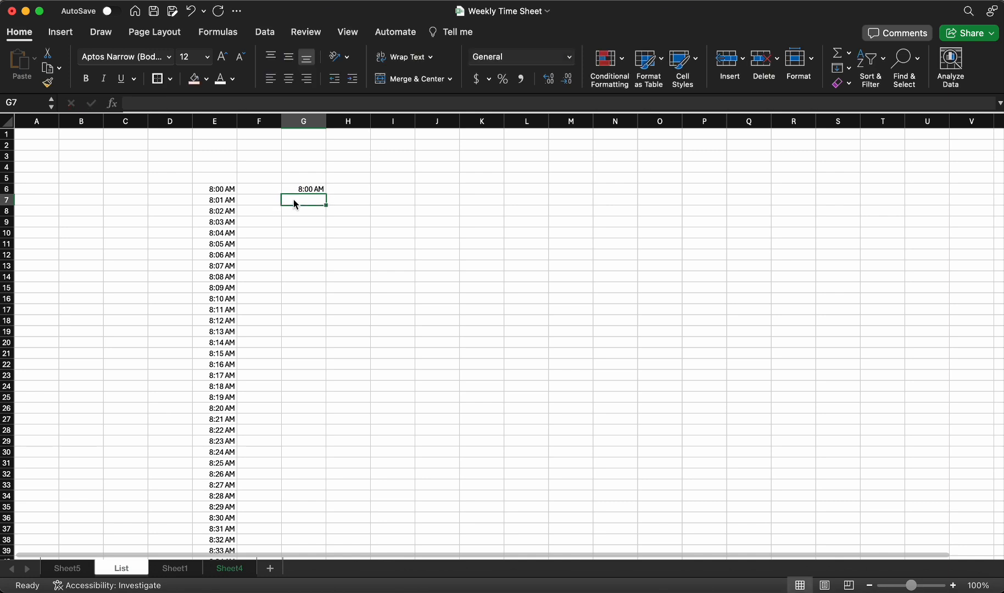
Step: Enter 8:01 AM in G7 and fill the one-minute time series from G6:G7 down to G22
{"action": "type", "text": "8:01 AM"}
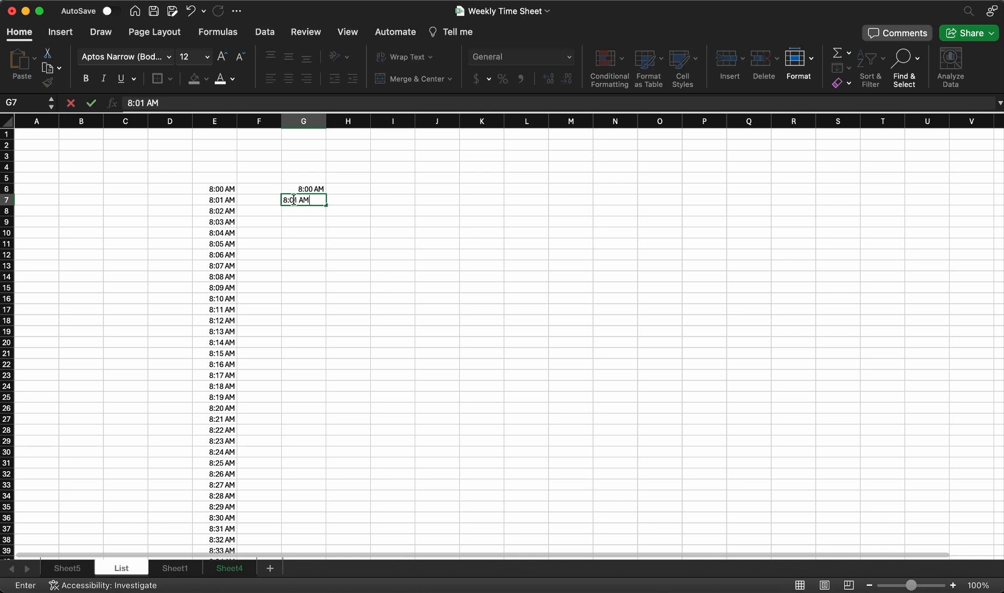
{"action": "left_click", "coordinate": [338, 287]}
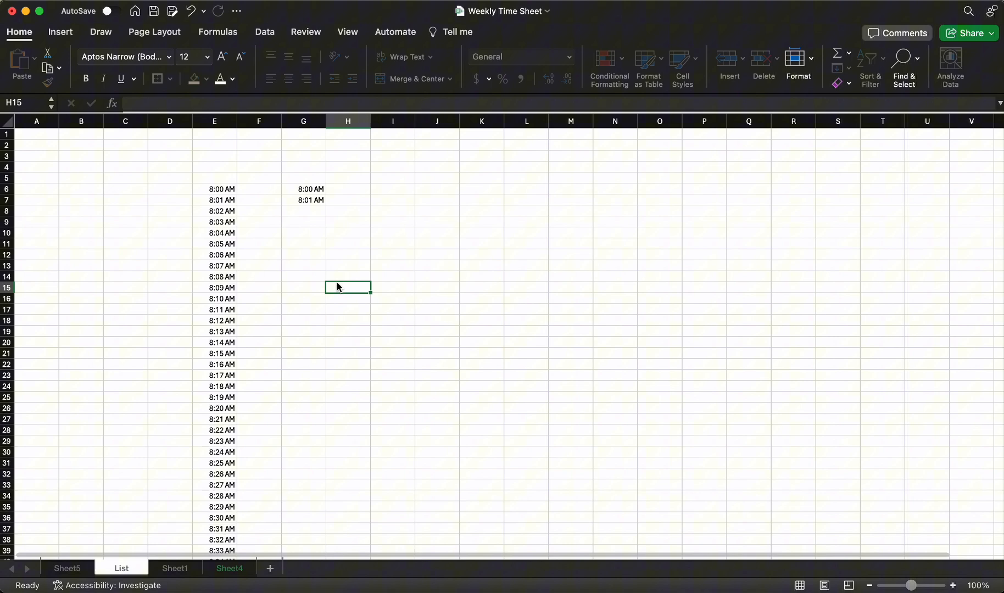
{"action": "left_click", "coordinate": [310, 189]}
{"action": "left_click_drag", "start_coordinate": [311, 188], "coordinate": [308, 199]}
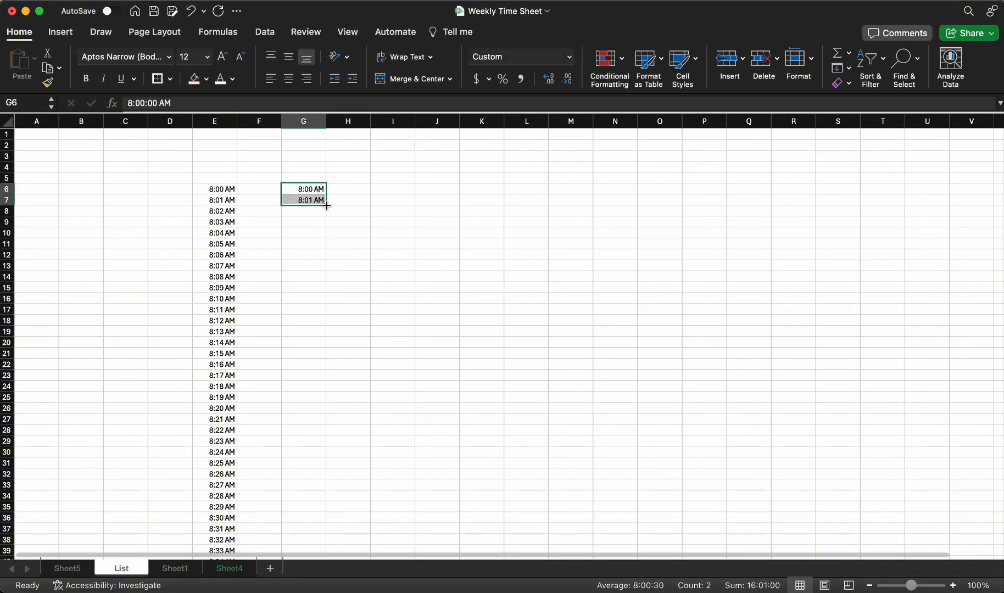
{"action": "left_click_drag", "start_coordinate": [326, 205], "coordinate": [327, 371]}
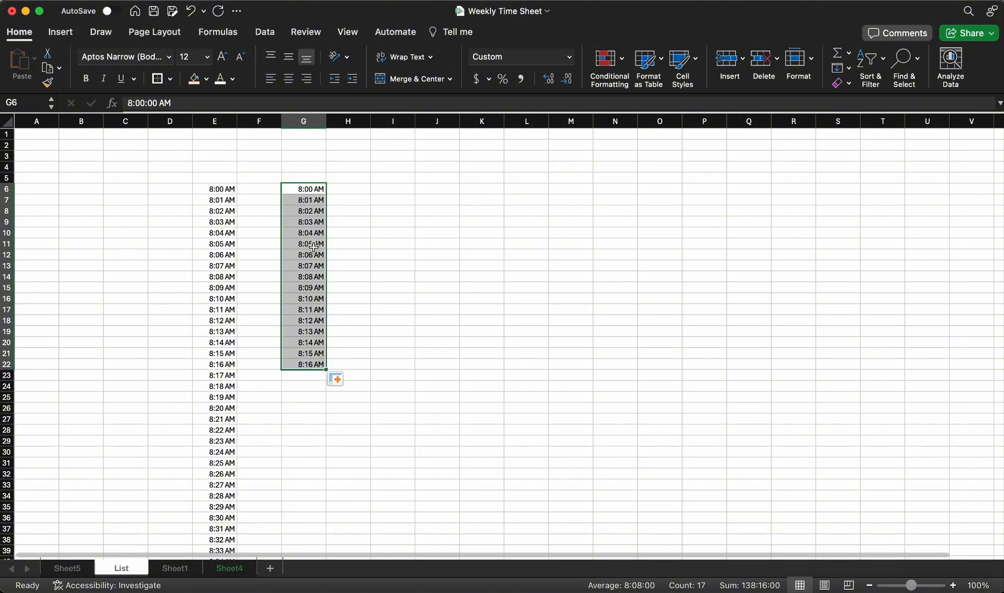
Step: Clear everything in column G of the List sheet, keeping the times in column E
{"action": "left_click", "coordinate": [307, 119]}
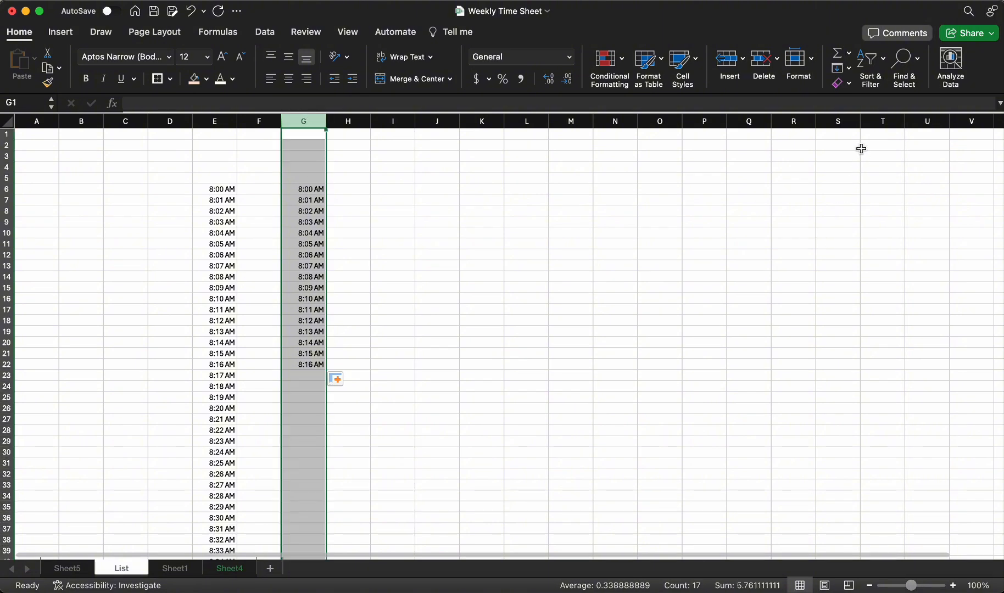
{"action": "left_click", "coordinate": [840, 84]}
{"action": "left_click", "coordinate": [855, 101]}
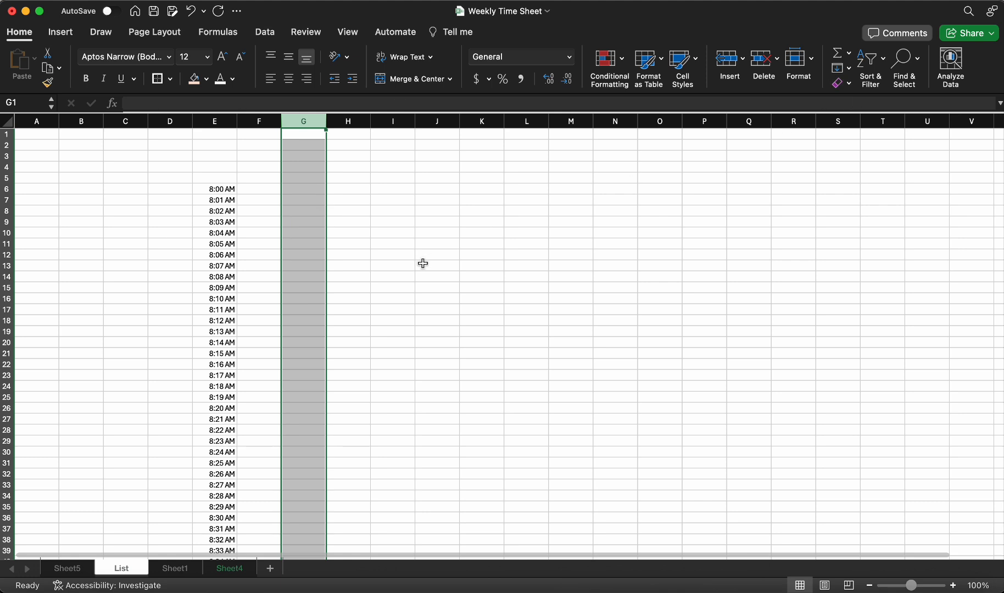
{"action": "left_click", "coordinate": [216, 191]}
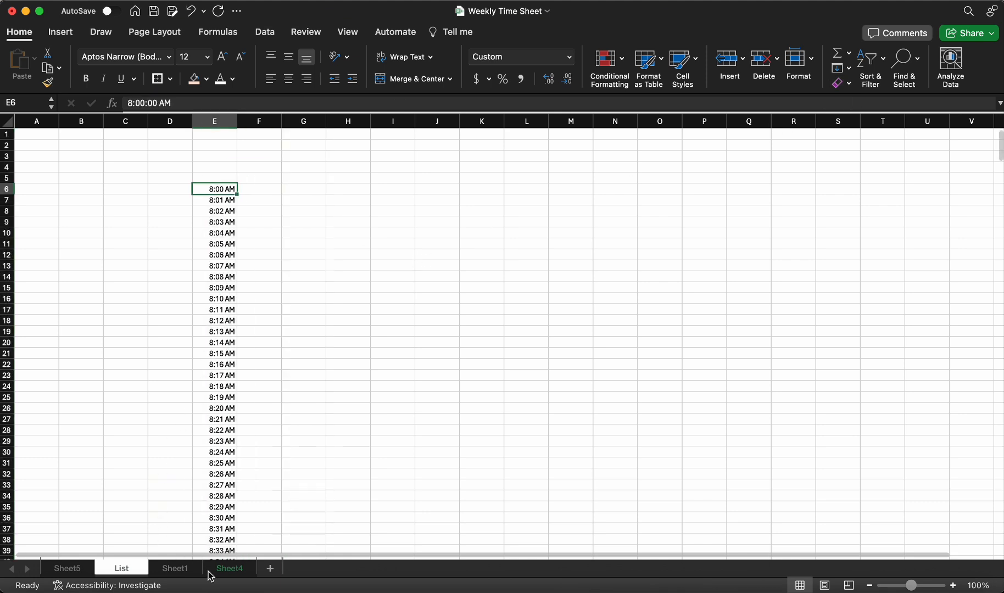
Step: On Sheet4, start a data validation rule for the Monday Time in cell F9 that allows a list
{"action": "left_click", "coordinate": [229, 570]}
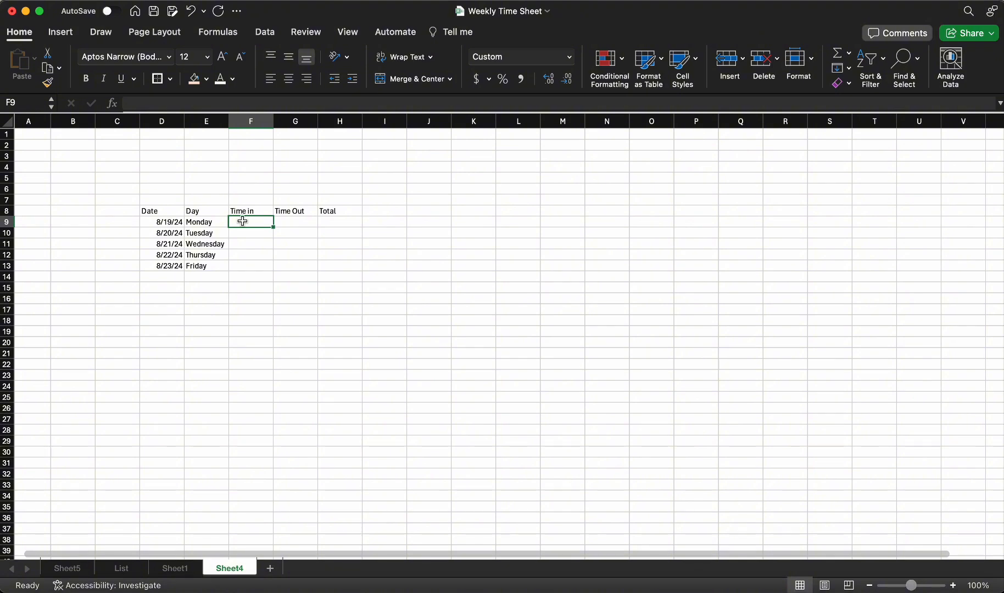
{"action": "left_click", "coordinate": [275, 35]}
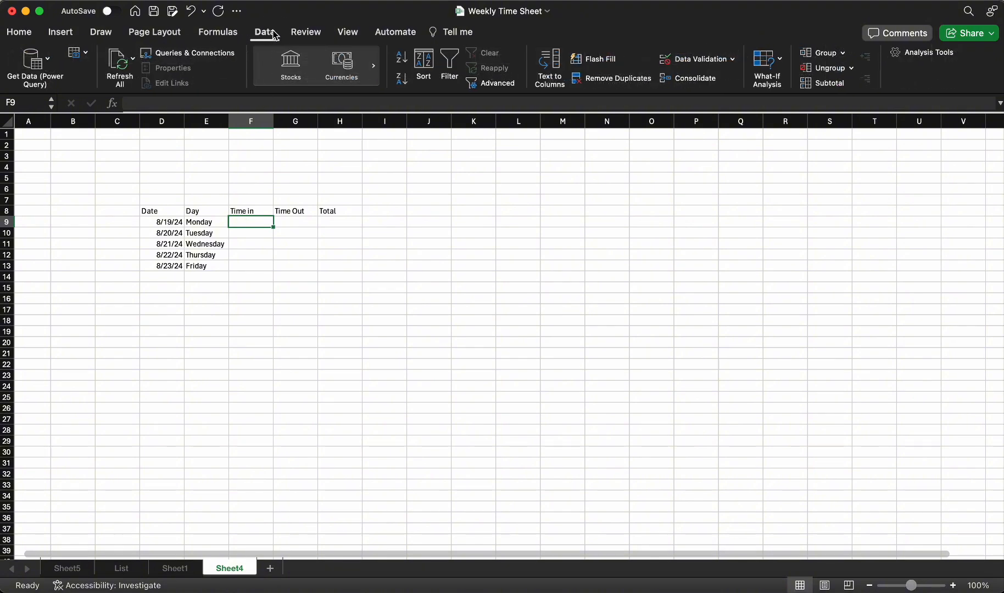
{"action": "left_click", "coordinate": [711, 65]}
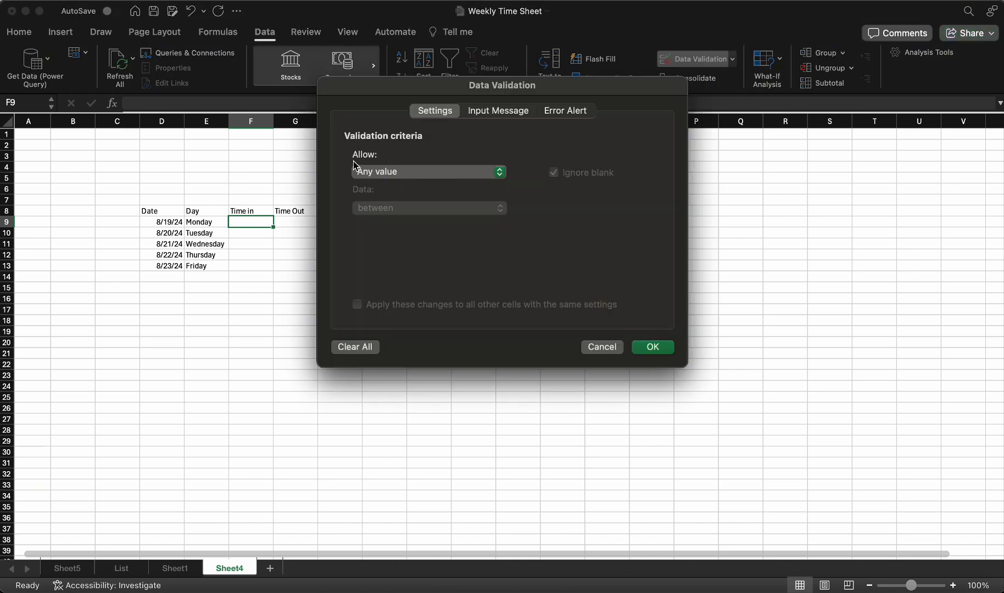
{"action": "left_click", "coordinate": [439, 174]}
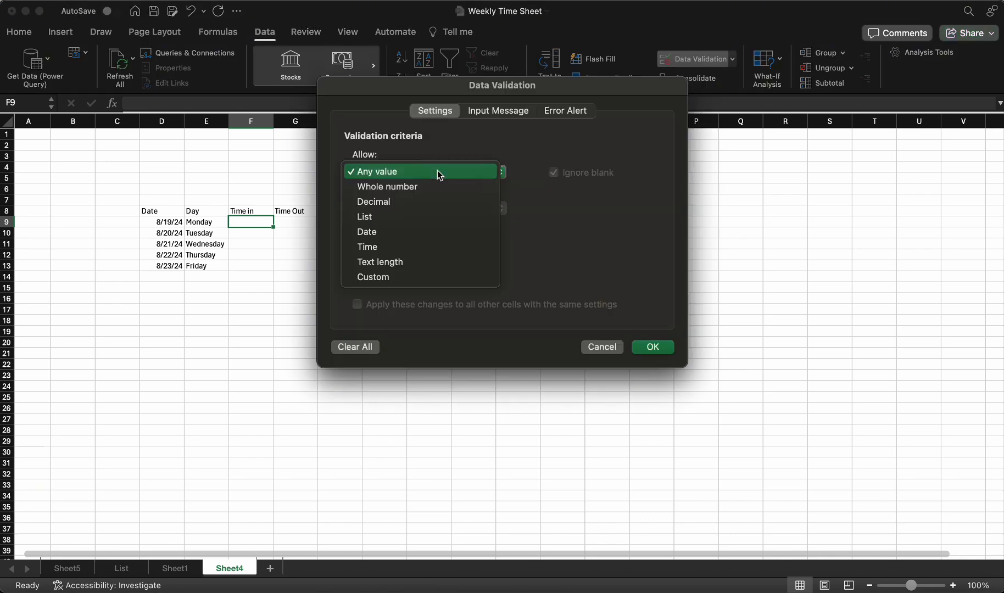
{"action": "left_click", "coordinate": [392, 215]}
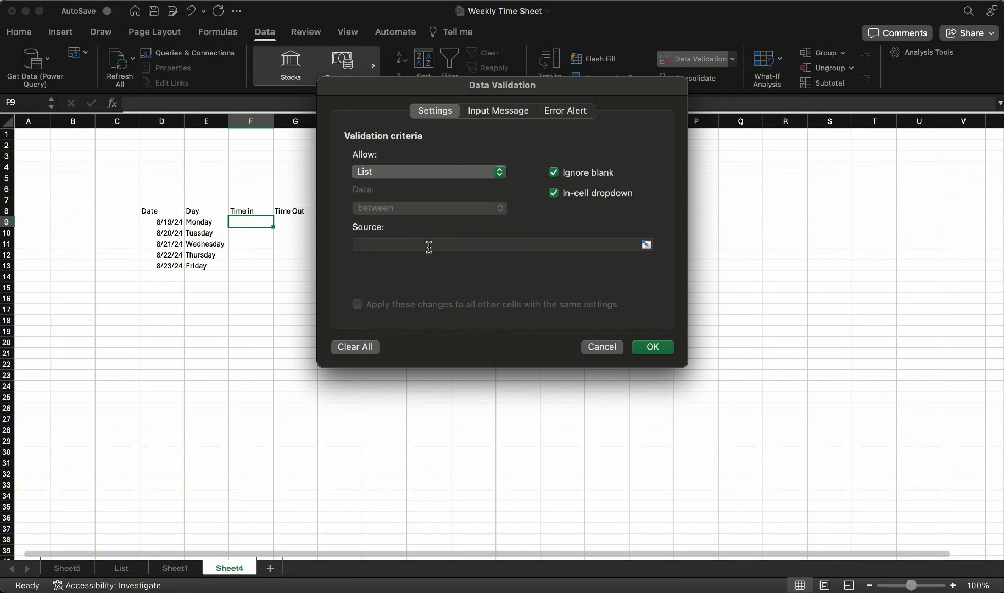
Step: Set the validation source to all the times on the List sheet, =List!$E$6:$E$546, and apply the rule
{"action": "left_click", "coordinate": [527, 247]}
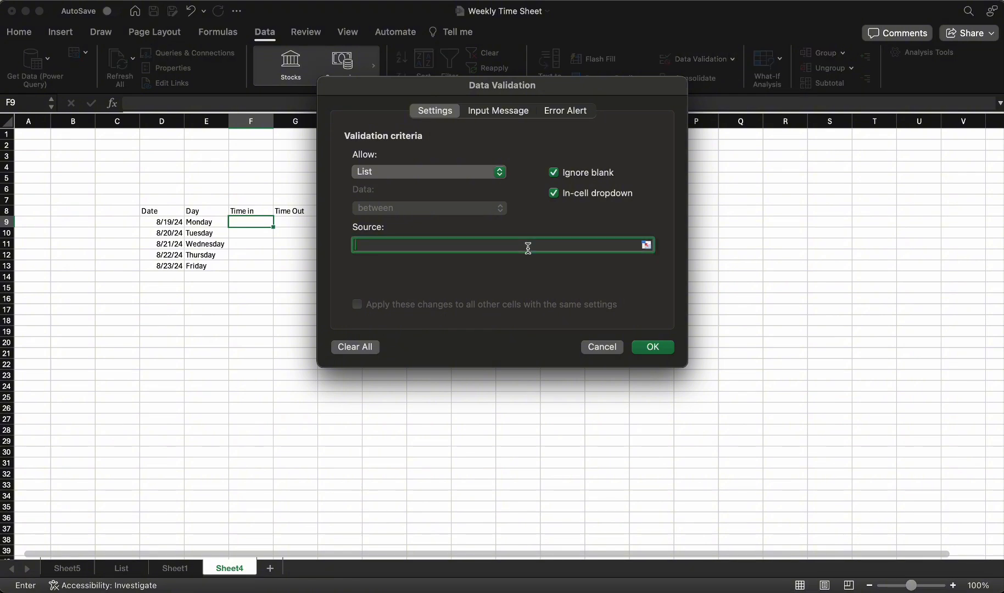
{"action": "left_click", "coordinate": [646, 245]}
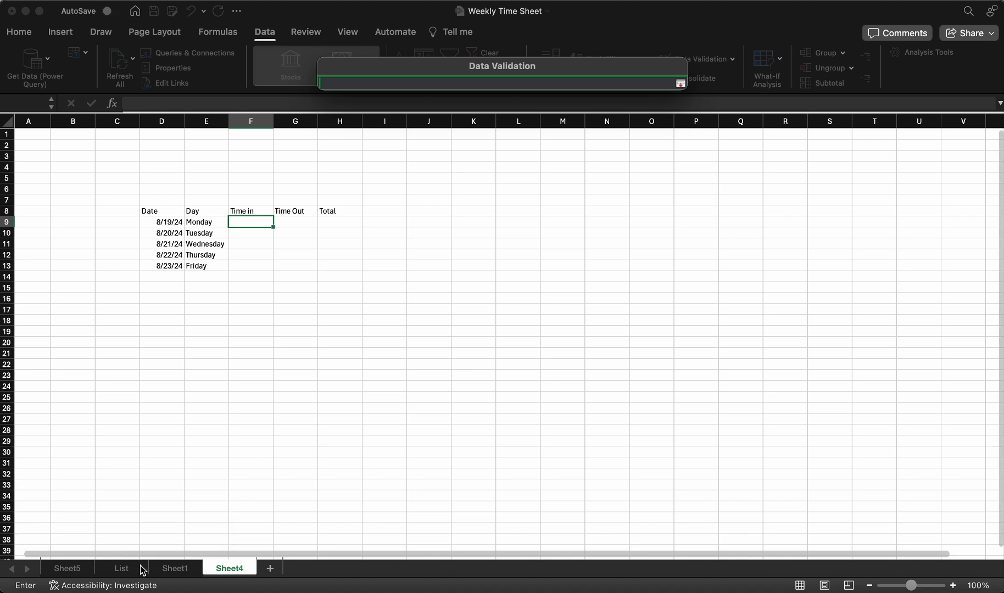
{"action": "left_click", "coordinate": [122, 570]}
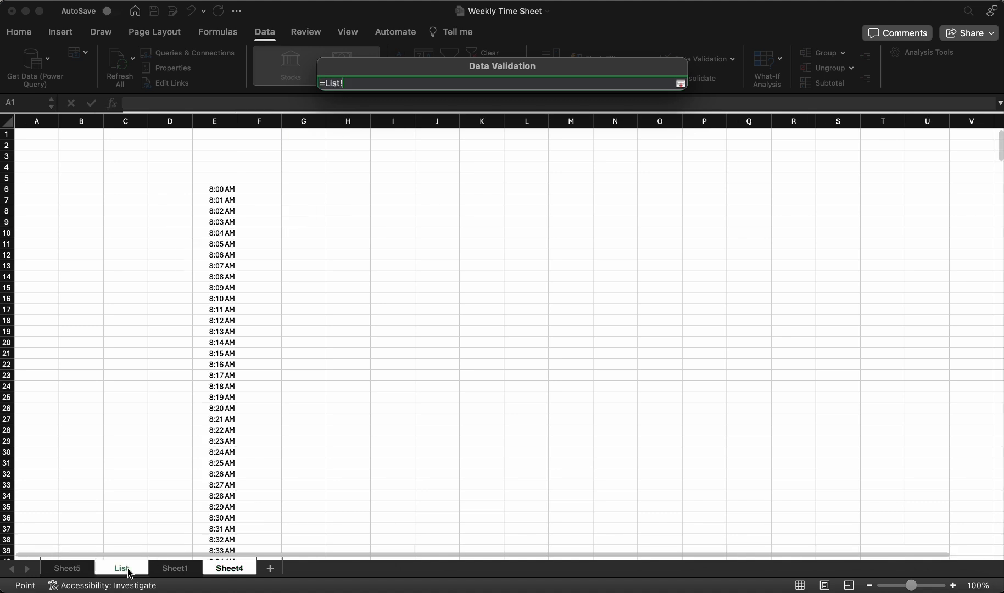
{"action": "left_click", "coordinate": [212, 189]}
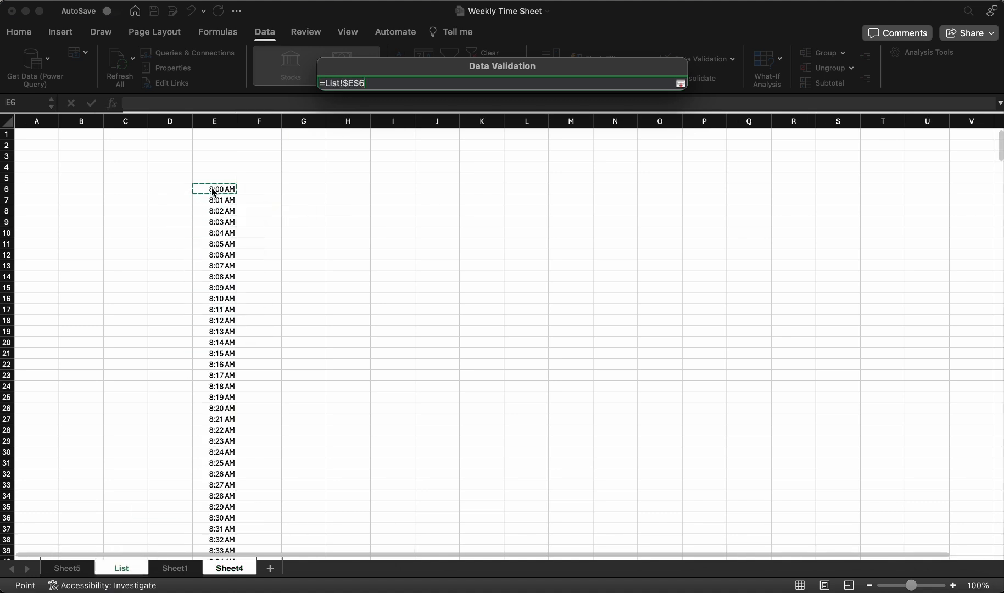
{"action": "key", "text": "super+shift+Down"}
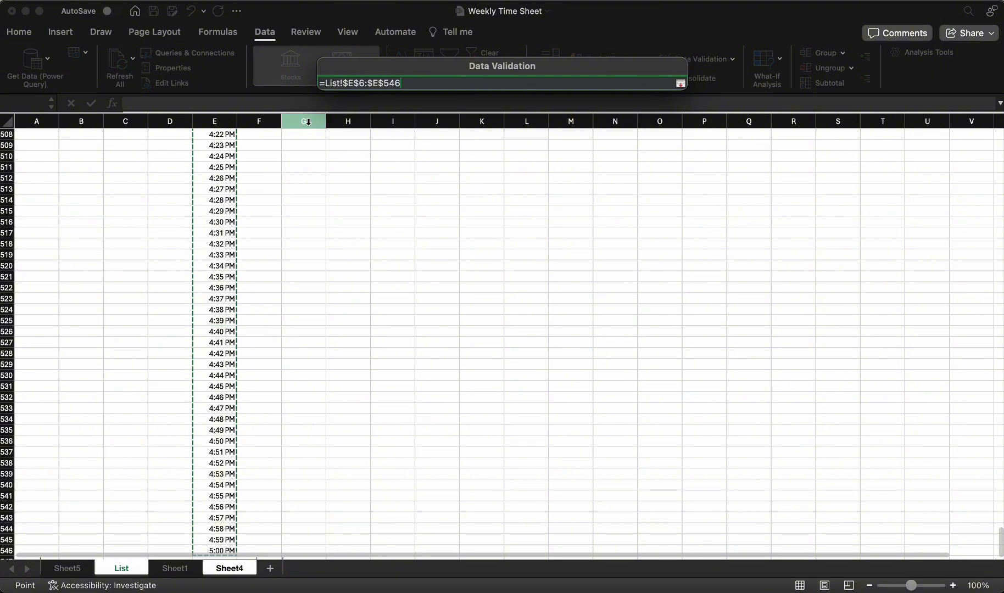
{"action": "key", "text": "Return"}
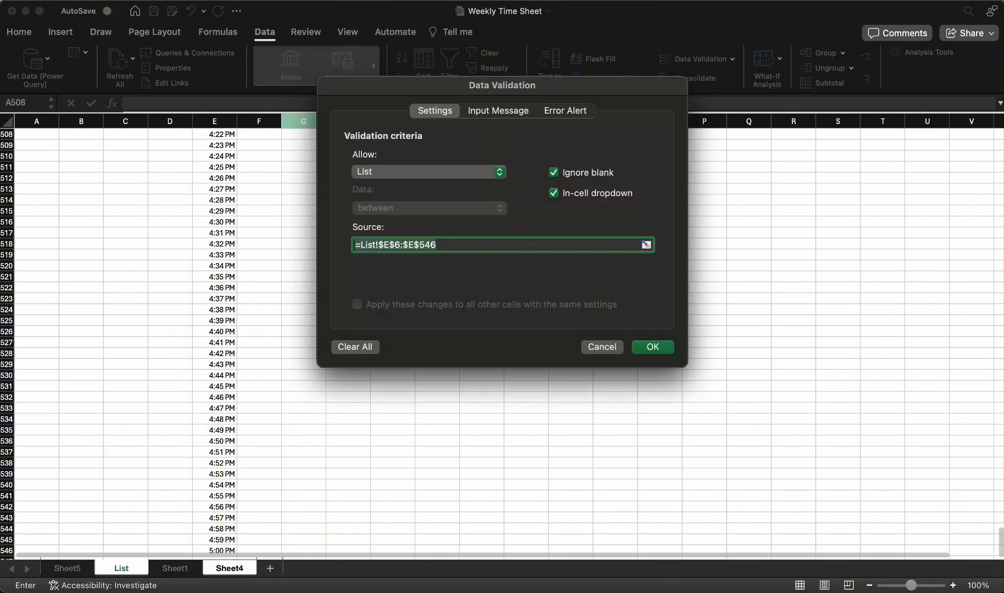
{"action": "left_click", "coordinate": [651, 348]}
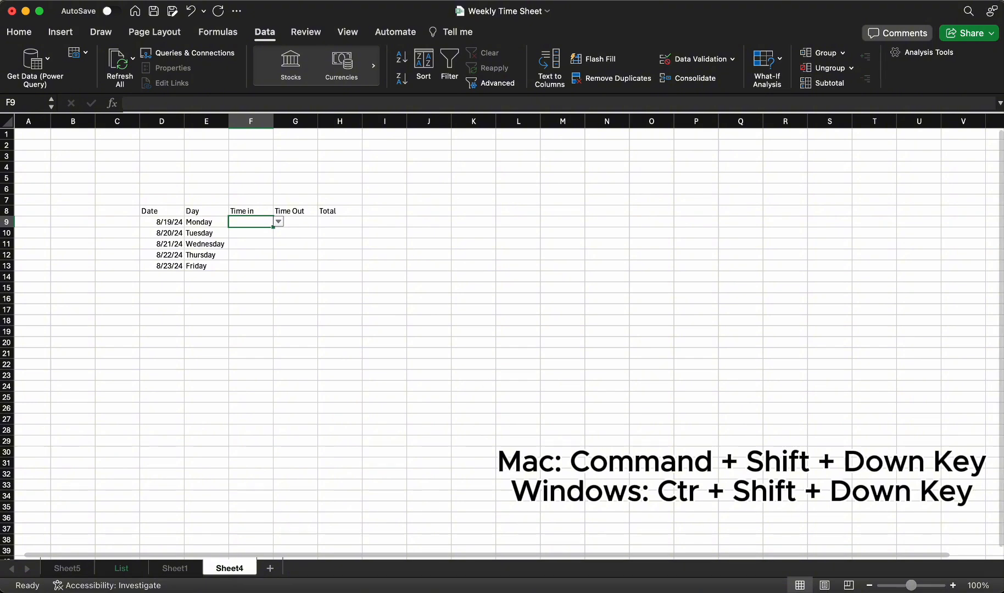
{"action": "left_click", "coordinate": [121, 569]}
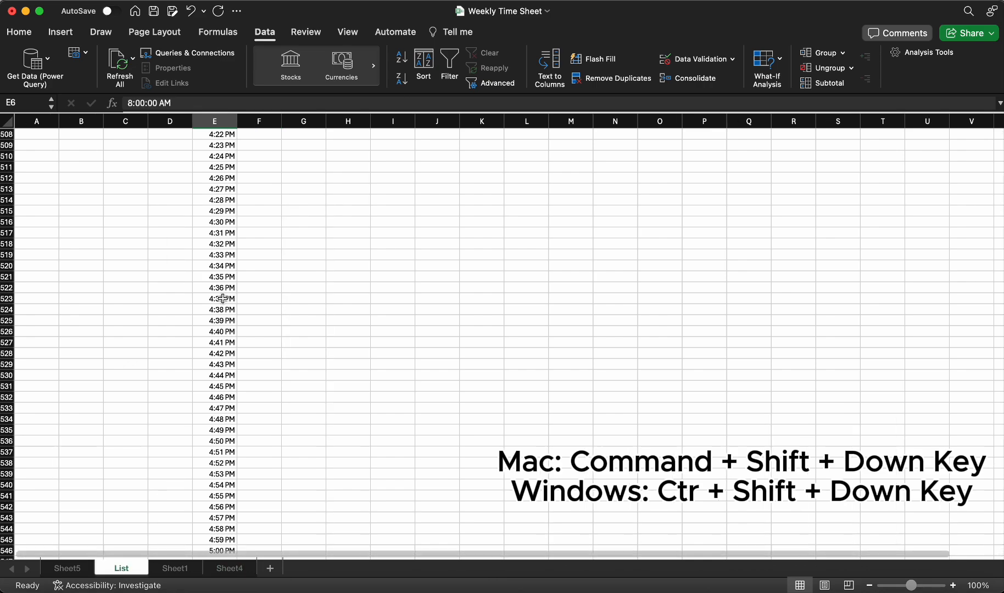
{"action": "scroll", "coordinate": [236, 296], "scroll_direction": "up", "scroll_amount": 15}
{"action": "scroll", "coordinate": [223, 298], "scroll_direction": "up", "scroll_amount": 20}
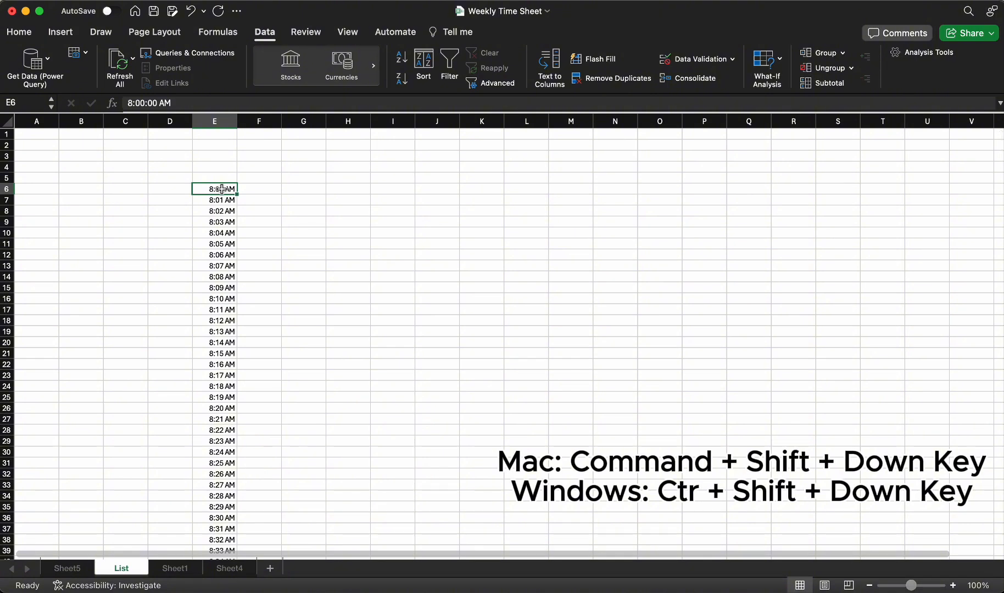
{"action": "left_click", "coordinate": [237, 567]}
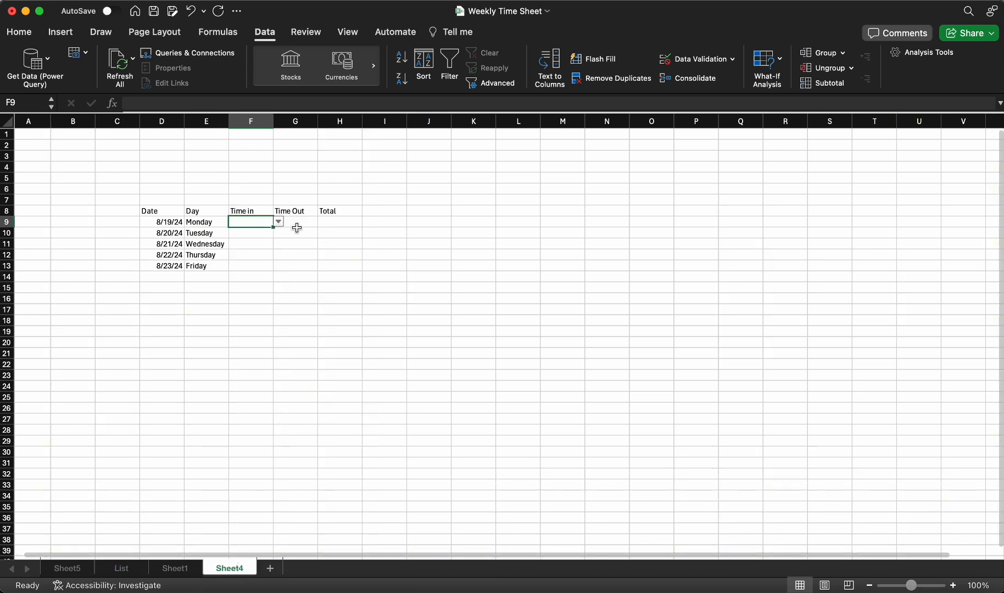
Step: Choose 8:00 AM from the dropdown in F9 and copy that cell with its dropdown to the Time Out cell G9
{"action": "left_click", "coordinate": [279, 222]}
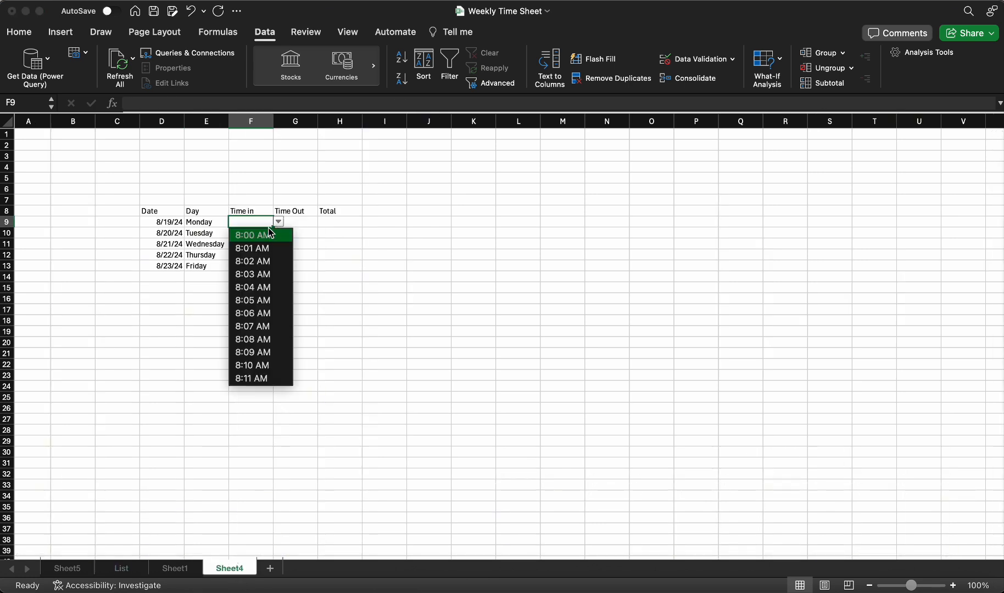
{"action": "left_click", "coordinate": [269, 235]}
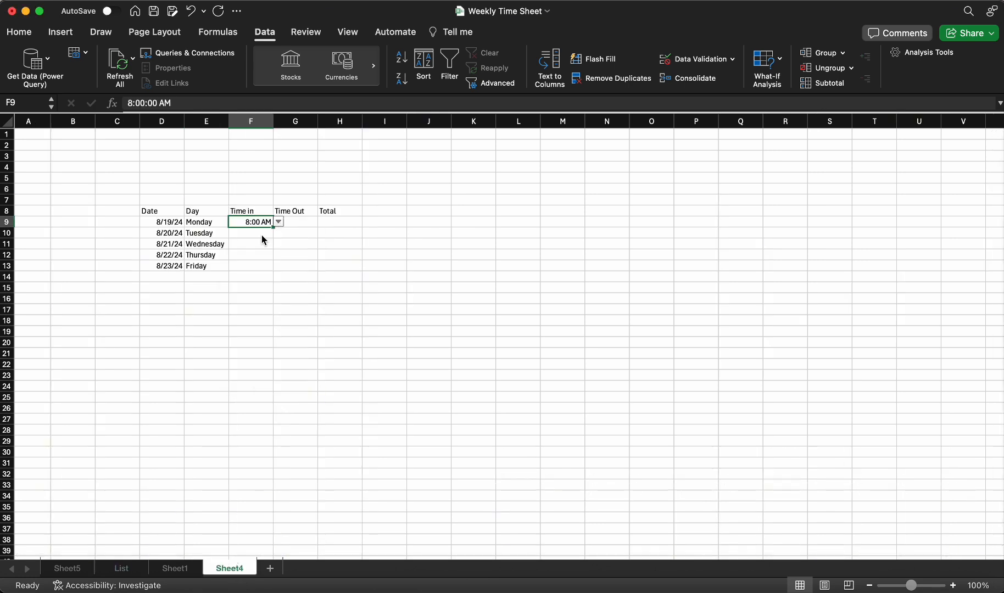
{"action": "key", "text": "super+c"}
{"action": "left_click", "coordinate": [289, 223]}
{"action": "key", "text": "super+v"}
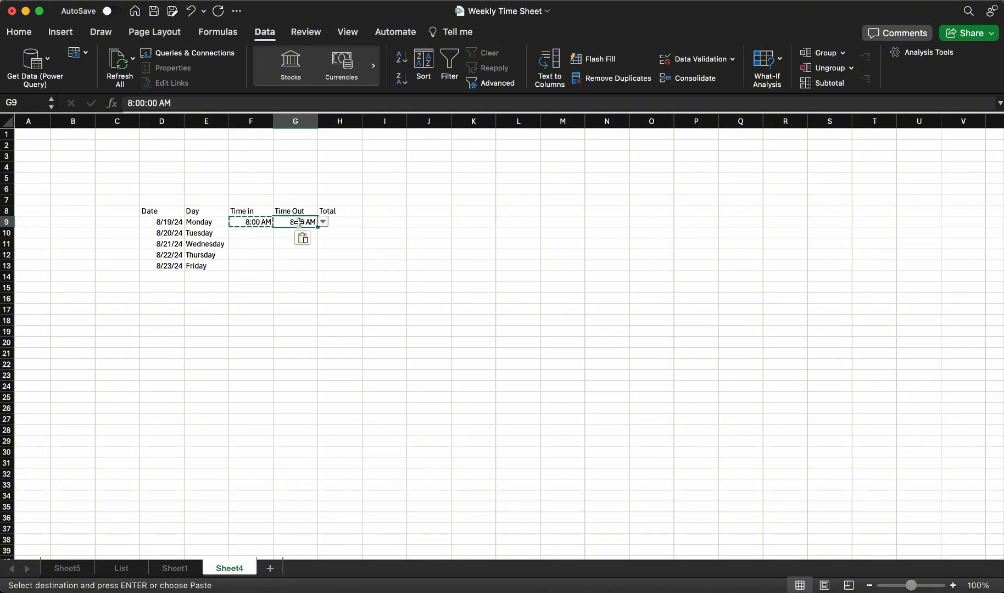
Step: Choose 5:00 PM from the dropdown in G9 as Monday's time out
{"action": "left_click", "coordinate": [323, 222]}
{"action": "scroll", "coordinate": [305, 305], "scroll_direction": "down", "scroll_amount": 20}
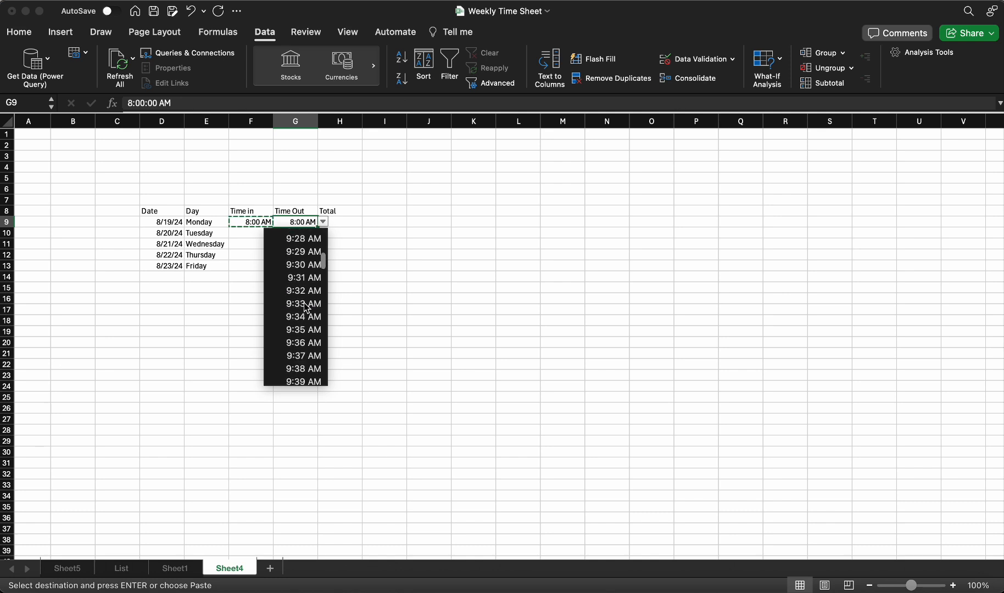
{"action": "scroll", "coordinate": [305, 303], "scroll_direction": "down", "scroll_amount": 10}
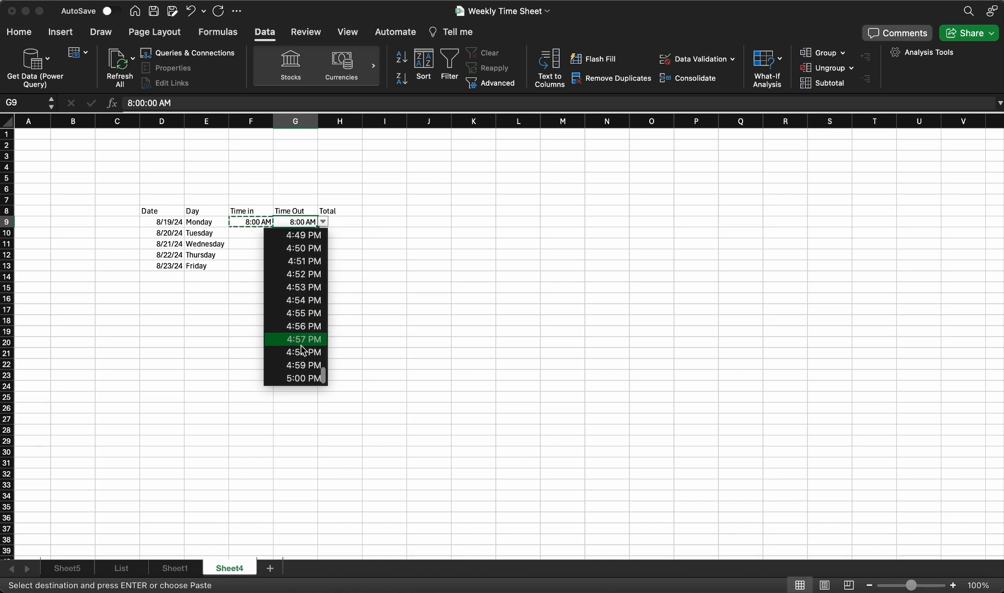
{"action": "left_click", "coordinate": [302, 376]}
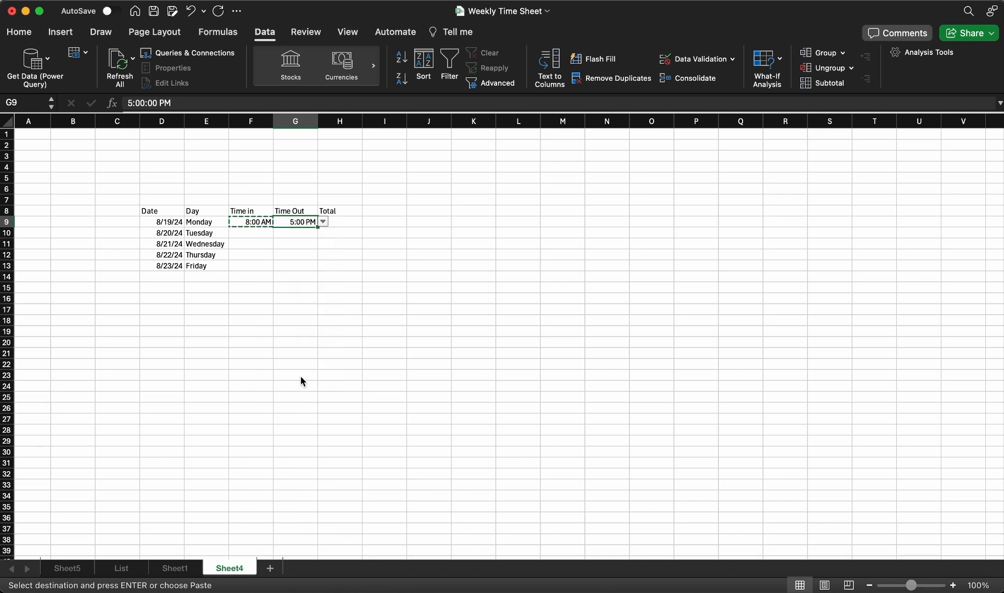
Step: Enter the formula =G9-F9 in H9 to calculate Monday's total from time out minus time in
{"action": "left_click", "coordinate": [346, 222]}
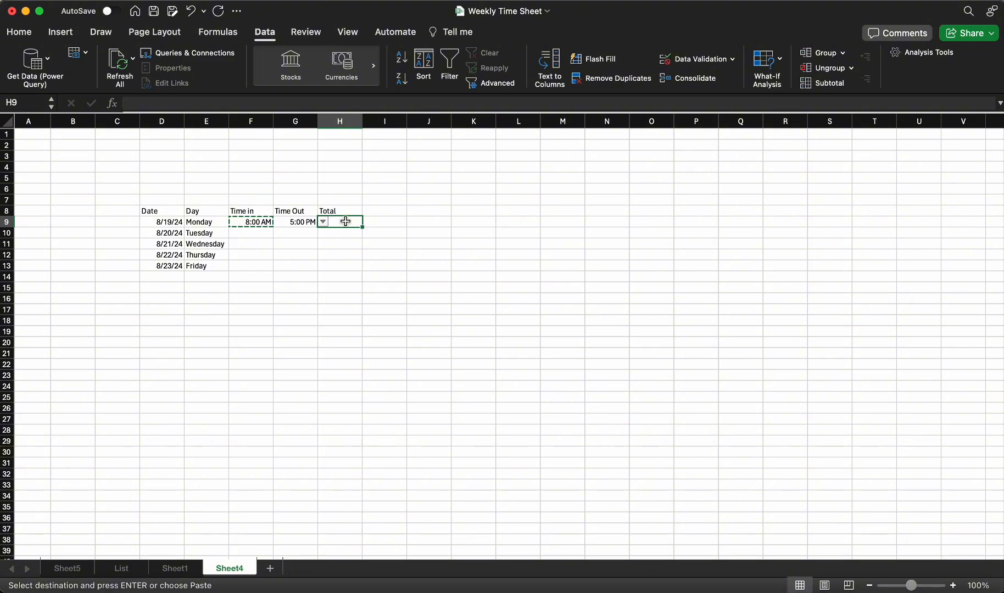
{"action": "type", "text": "="}
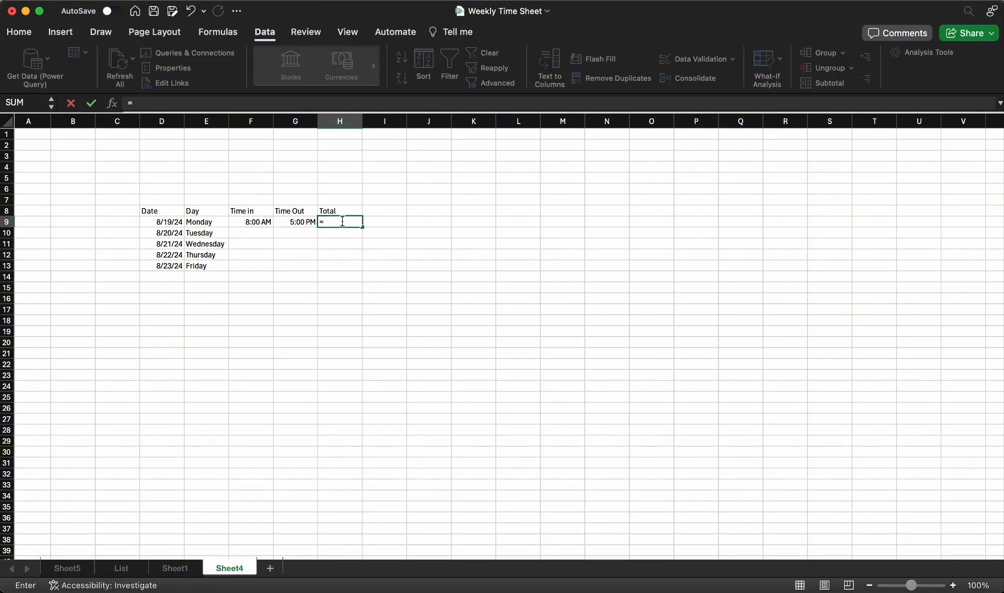
{"action": "left_click", "coordinate": [292, 222]}
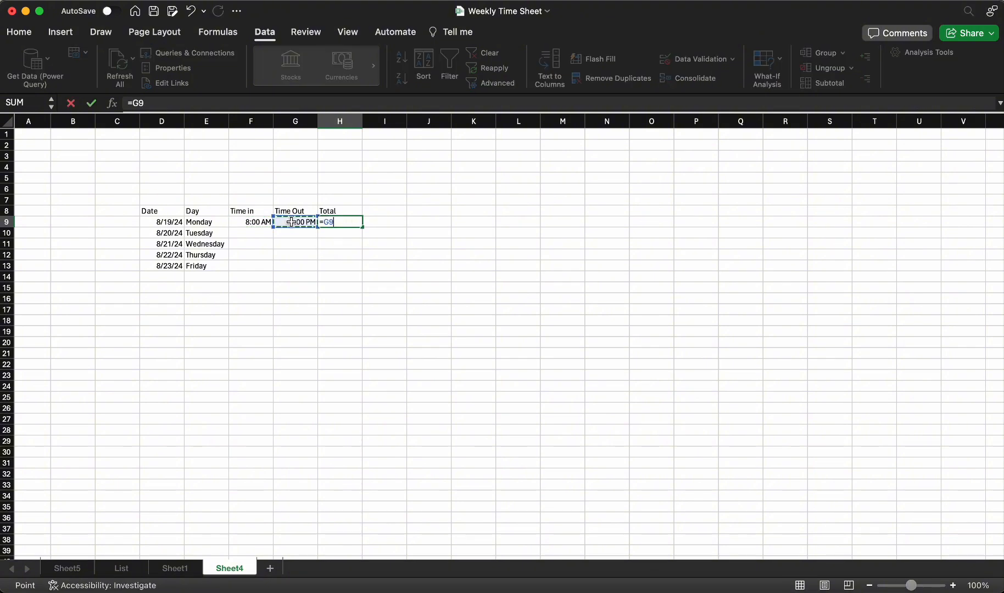
{"action": "type", "text": "-"}
{"action": "left_click", "coordinate": [254, 222]}
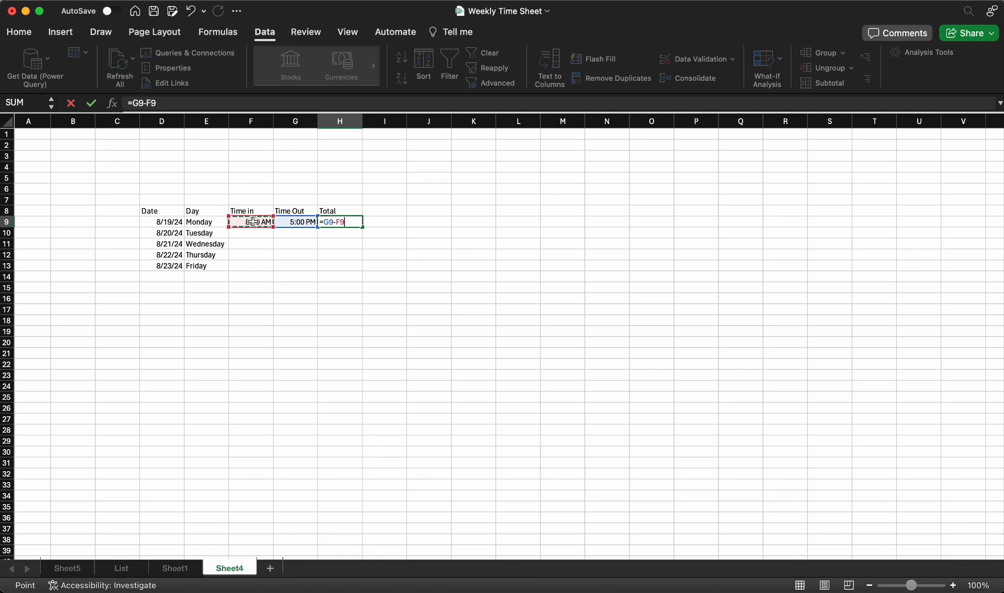
{"action": "key", "text": "Return"}
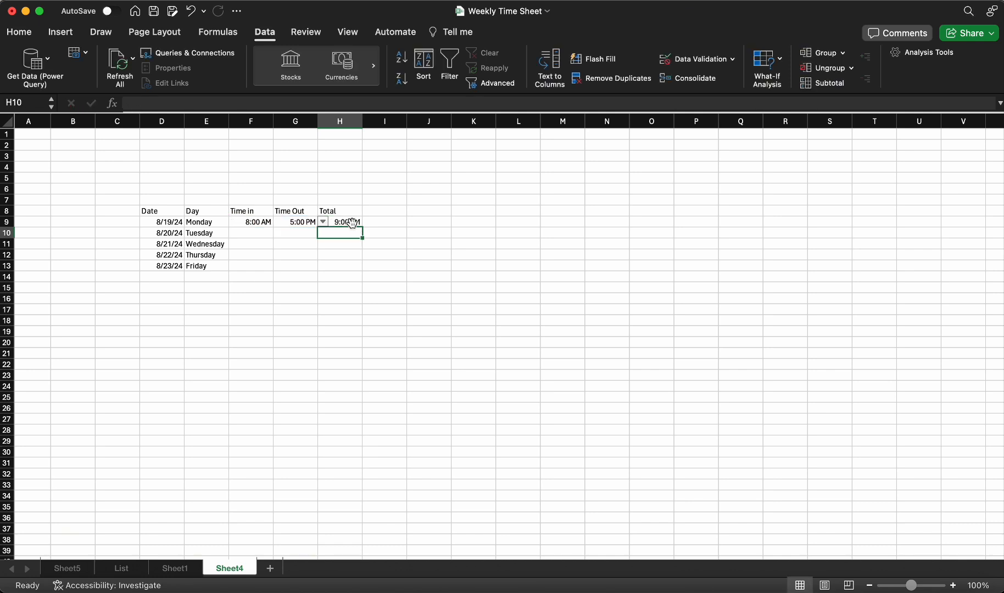
Step: Format Monday's total in H9 with the 13:30 time type so it displays as hours and minutes
{"action": "left_click", "coordinate": [342, 222]}
{"action": "right_click", "coordinate": [343, 223]}
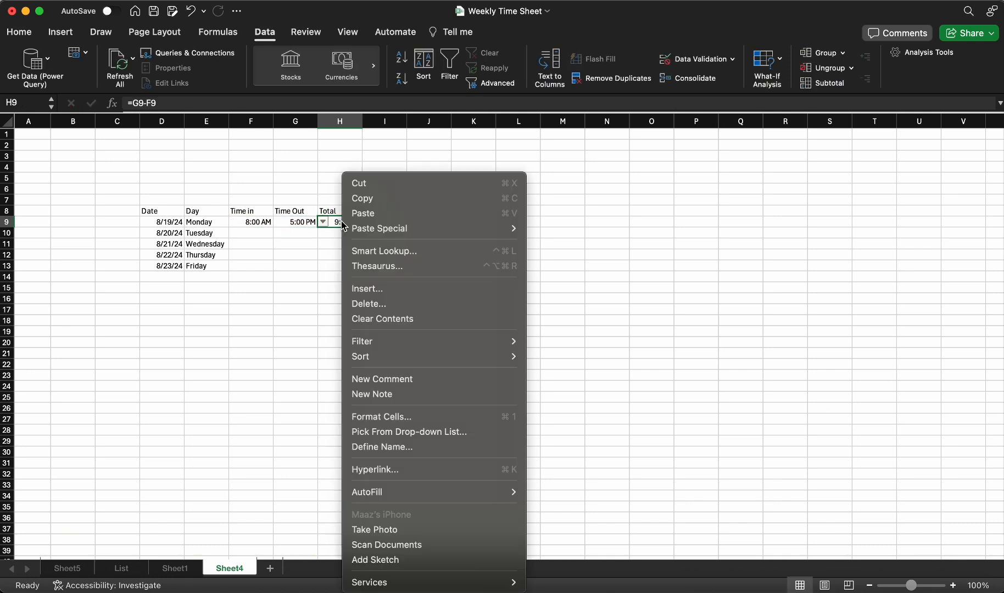
{"action": "mouse_move", "coordinate": [401, 356]}
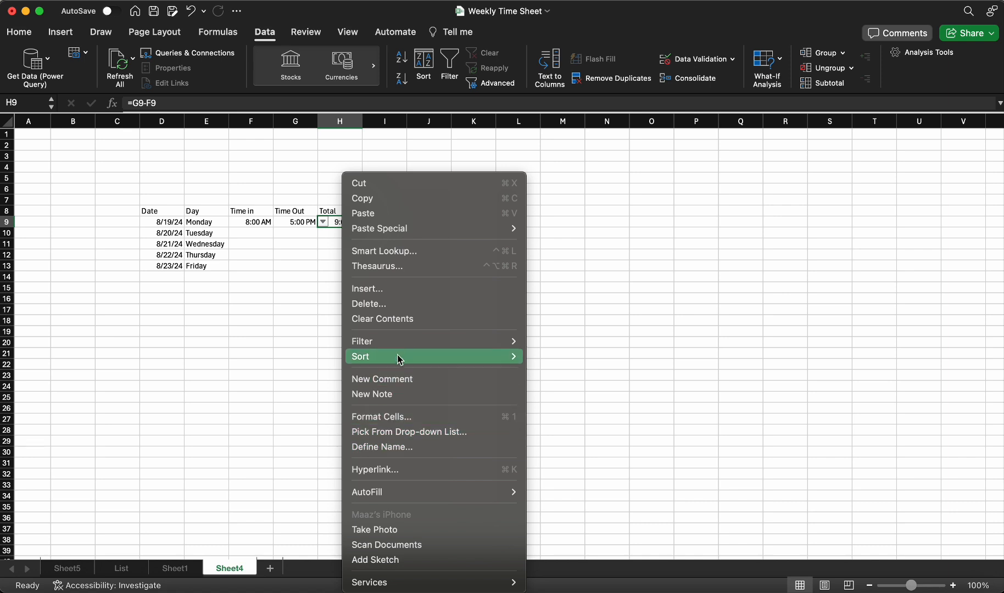
{"action": "left_click", "coordinate": [396, 417]}
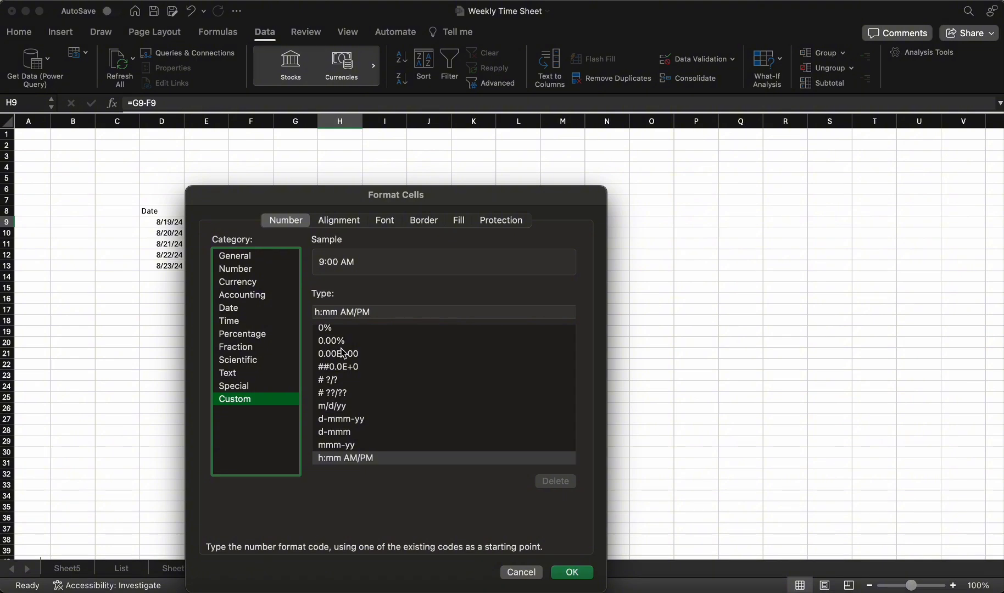
{"action": "left_click", "coordinate": [234, 323]}
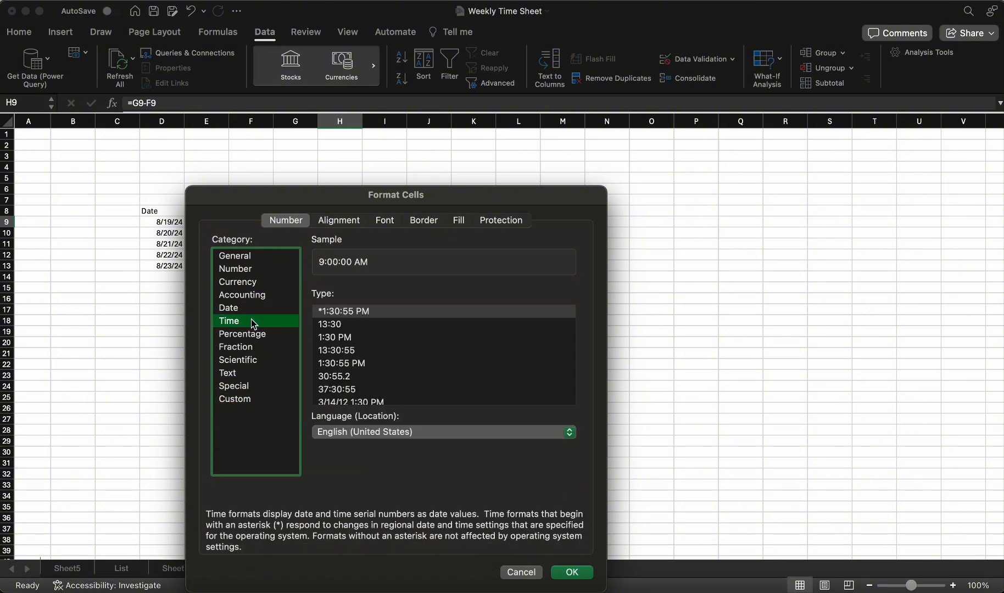
{"action": "left_click", "coordinate": [334, 325]}
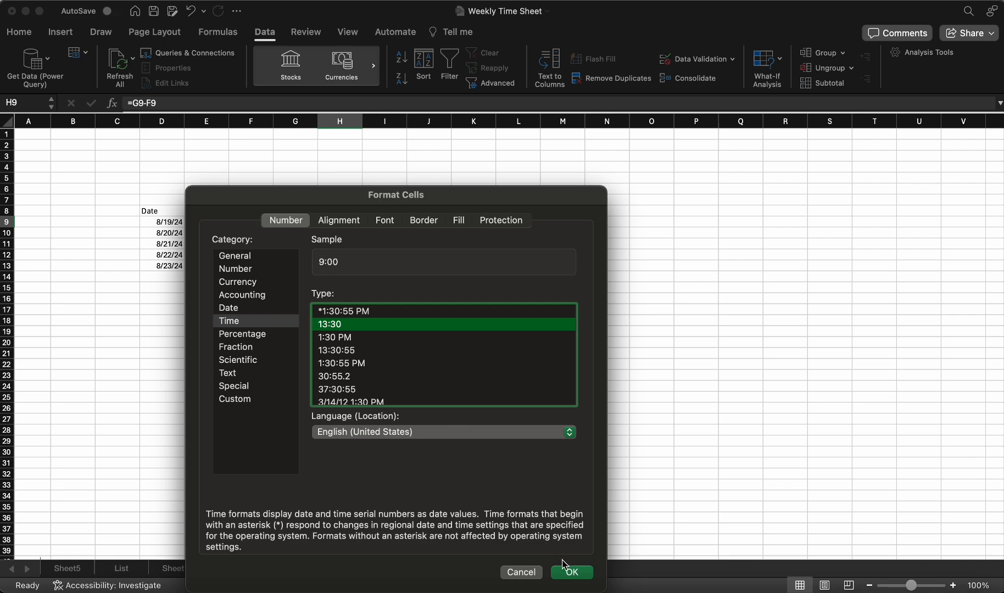
{"action": "left_click", "coordinate": [571, 573]}
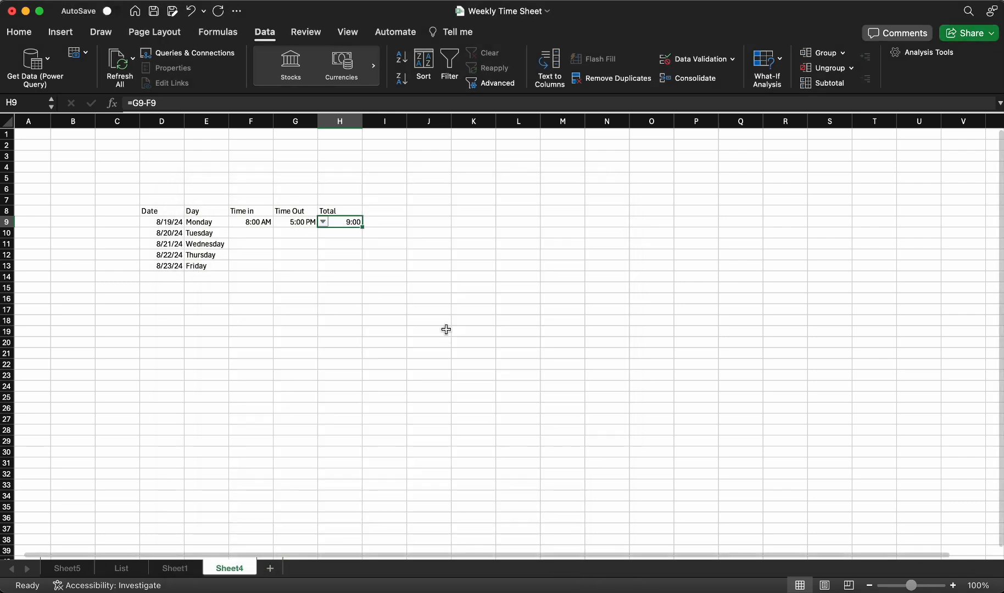
Step: Copy Monday's time in and time out cells F9:G9 with their dropdowns to F10:G13 for Tuesday through Friday
{"action": "left_click", "coordinate": [282, 235]}
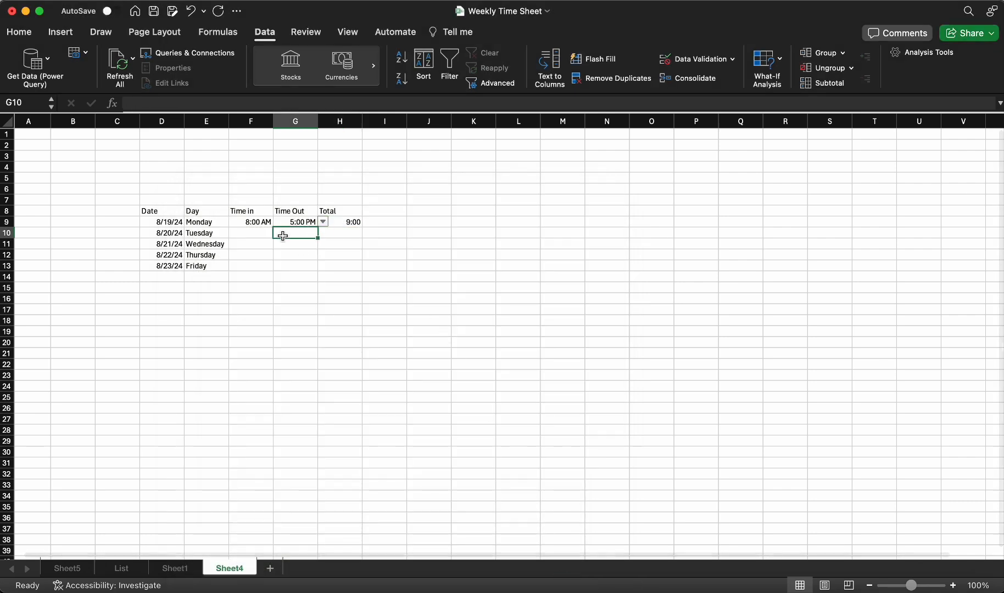
{"action": "left_click", "coordinate": [243, 222]}
{"action": "mouse_move", "coordinate": [242, 222]}
{"action": "left_mouse_down"}
{"action": "mouse_move", "coordinate": [300, 227]}
{"action": "mouse_move", "coordinate": [267, 238]}
{"action": "mouse_move", "coordinate": [294, 263]}
{"action": "left_mouse_up"}
{"action": "key", "text": "super+c"}
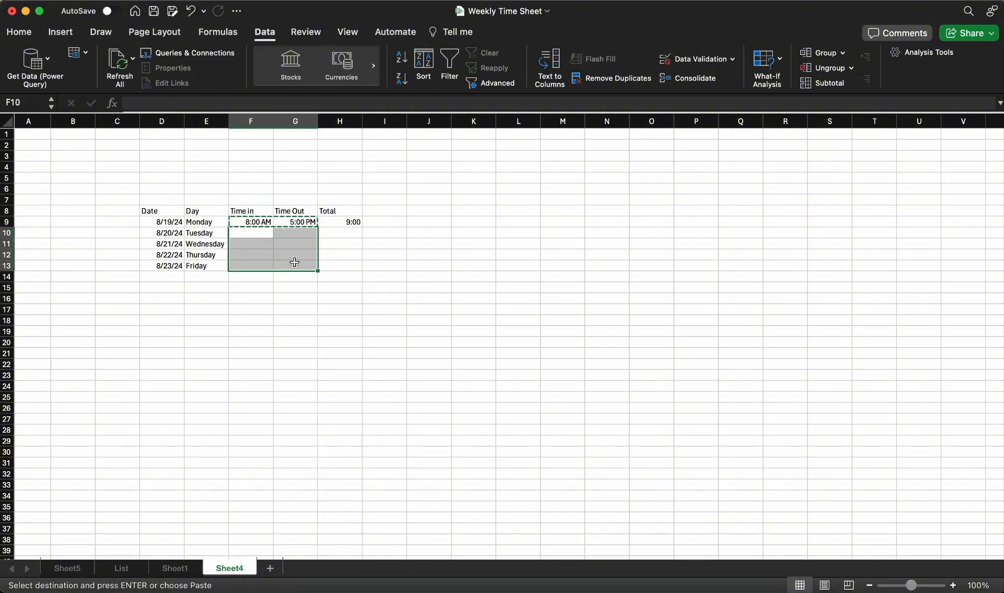
{"action": "key", "text": "super+v"}
{"action": "left_click", "coordinate": [355, 254]}
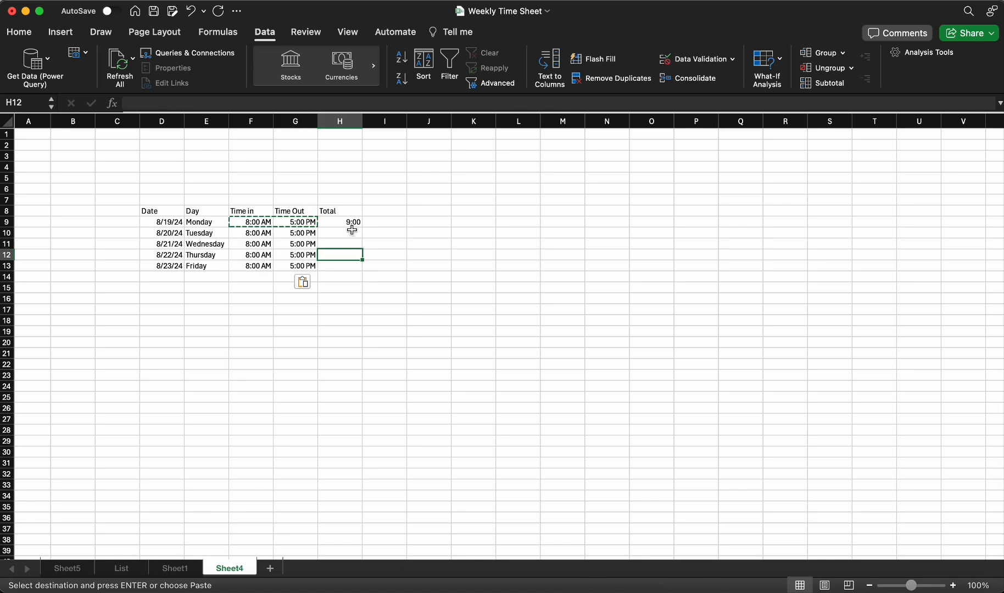
{"action": "left_click", "coordinate": [347, 225]}
{"action": "mouse_move", "coordinate": [363, 228]}
{"action": "left_mouse_down"}
{"action": "mouse_move", "coordinate": [363, 264]}
{"action": "mouse_move", "coordinate": [360, 228]}
{"action": "left_mouse_up"}
{"action": "left_click", "coordinate": [349, 244]}
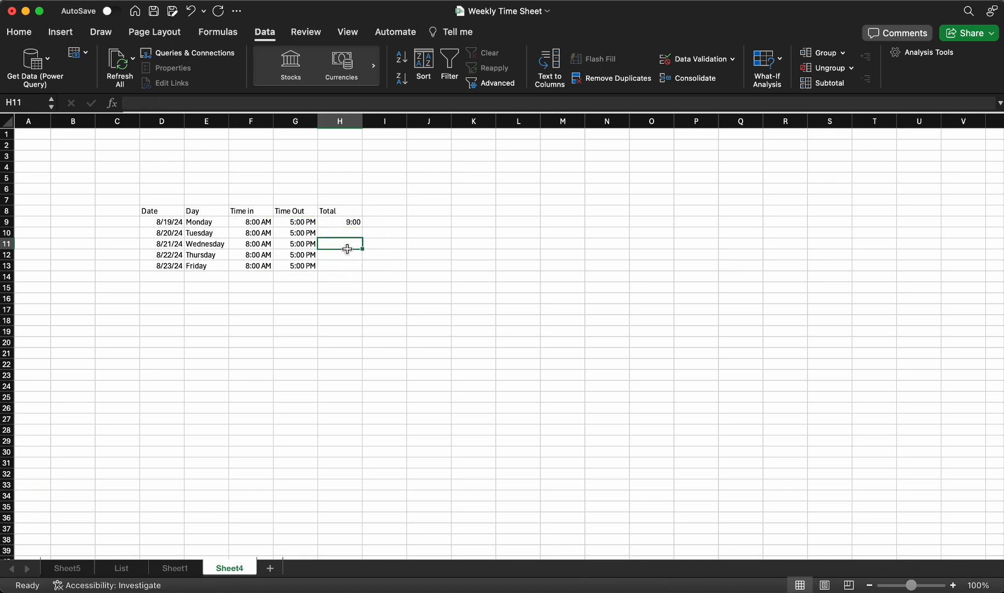
{"action": "left_click", "coordinate": [339, 223]}
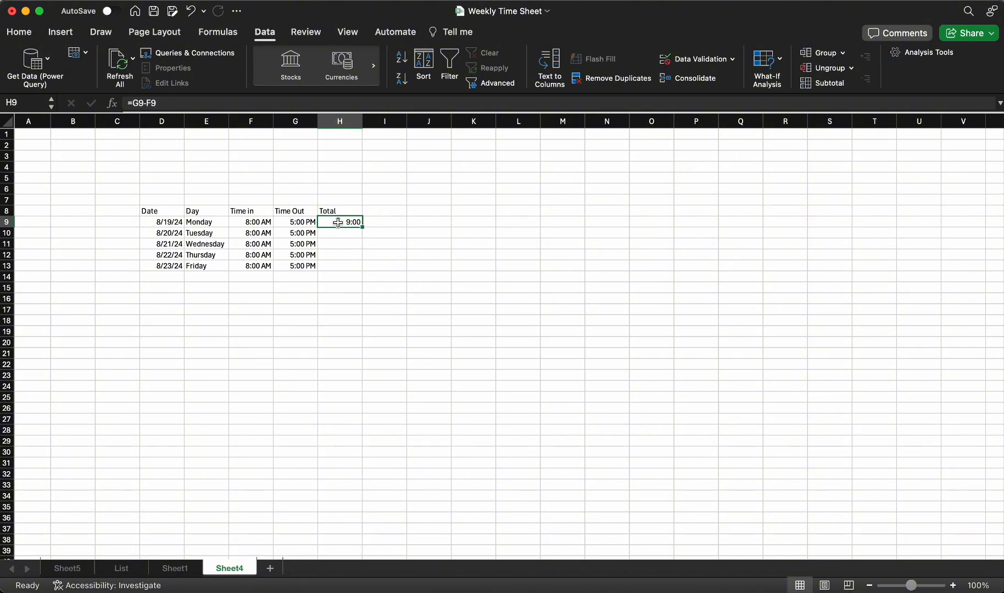
{"action": "left_click", "coordinate": [246, 223]}
{"action": "left_click_drag", "start_coordinate": [246, 224], "coordinate": [347, 224]}
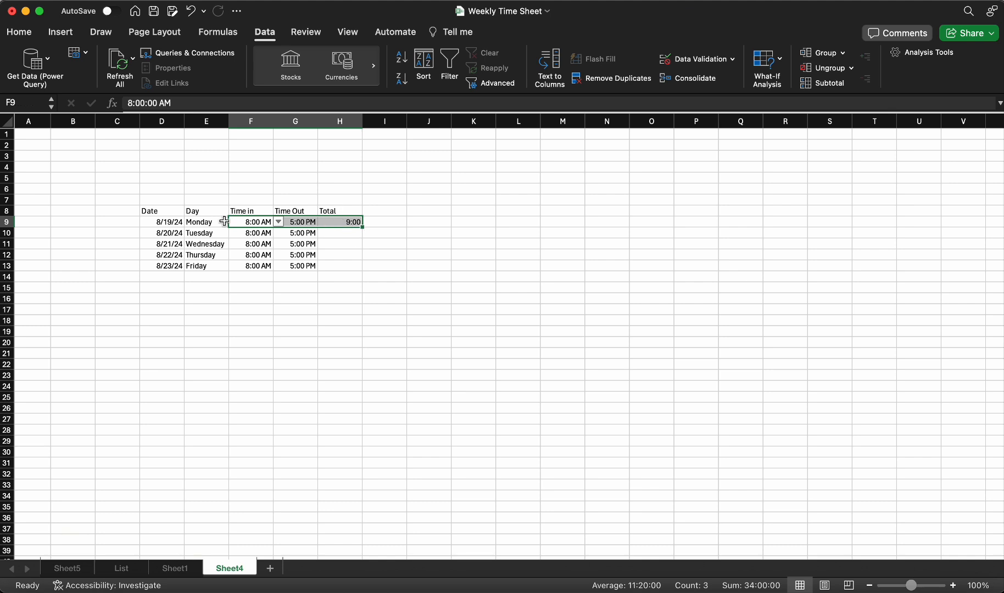
Step: Enter the label Lunch break in R5 and the break duration 1:00 in R6 beneath it
{"action": "left_click", "coordinate": [813, 177]}
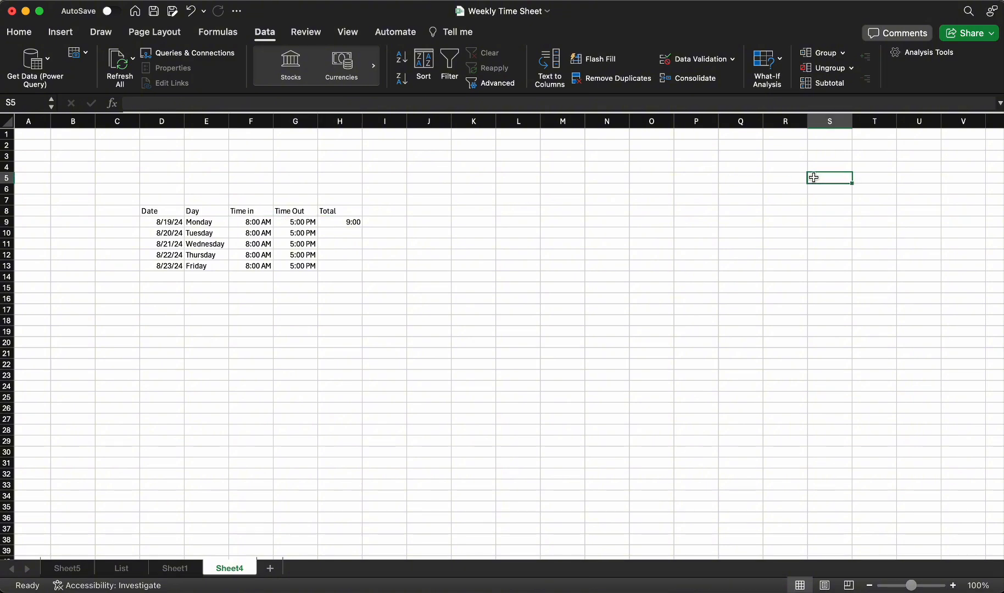
{"action": "left_click", "coordinate": [704, 175]}
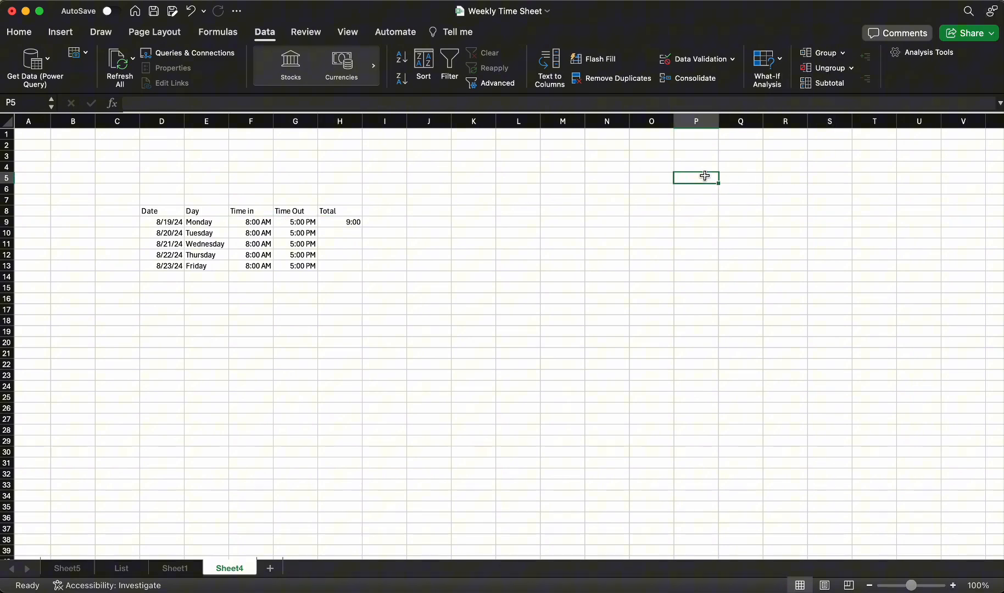
{"action": "left_click", "coordinate": [770, 179]}
{"action": "type", "text": "Lunc"}
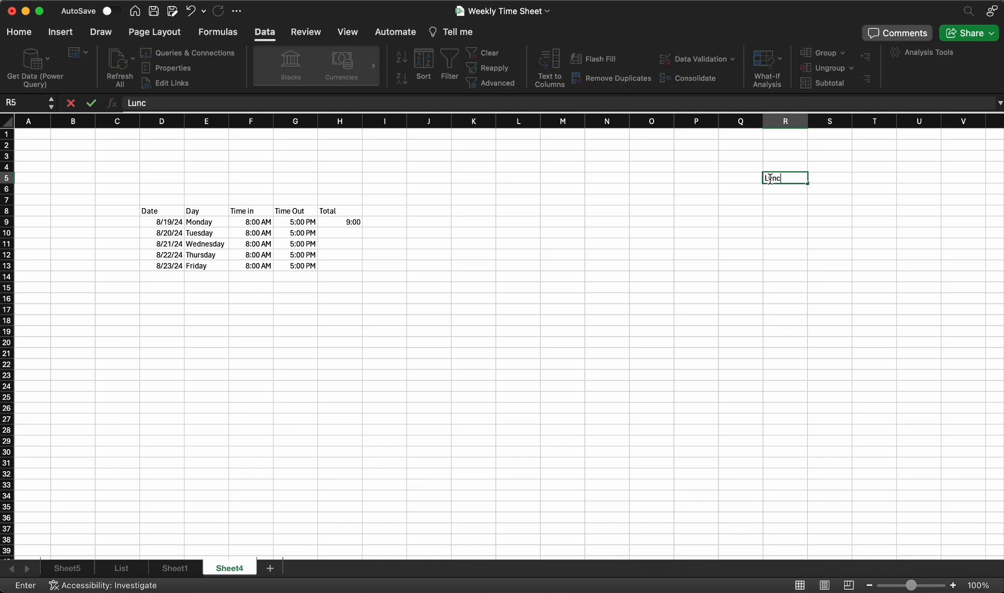
{"action": "type", "text": "h break"}
{"action": "left_click", "coordinate": [782, 190]}
{"action": "type", "text": "1"}
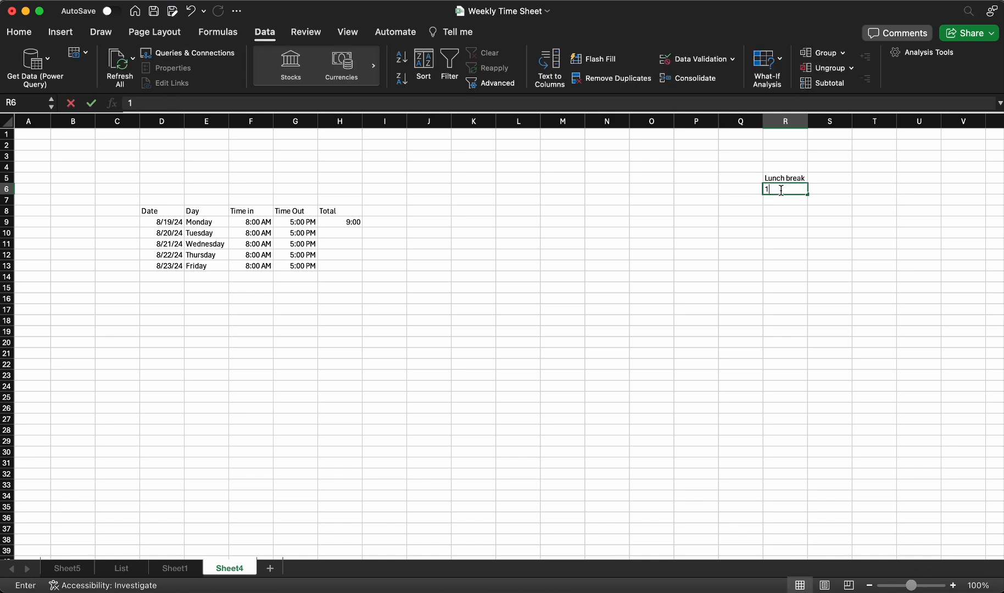
{"action": "type", "text": ":00"}
{"action": "left_click", "coordinate": [678, 231]}
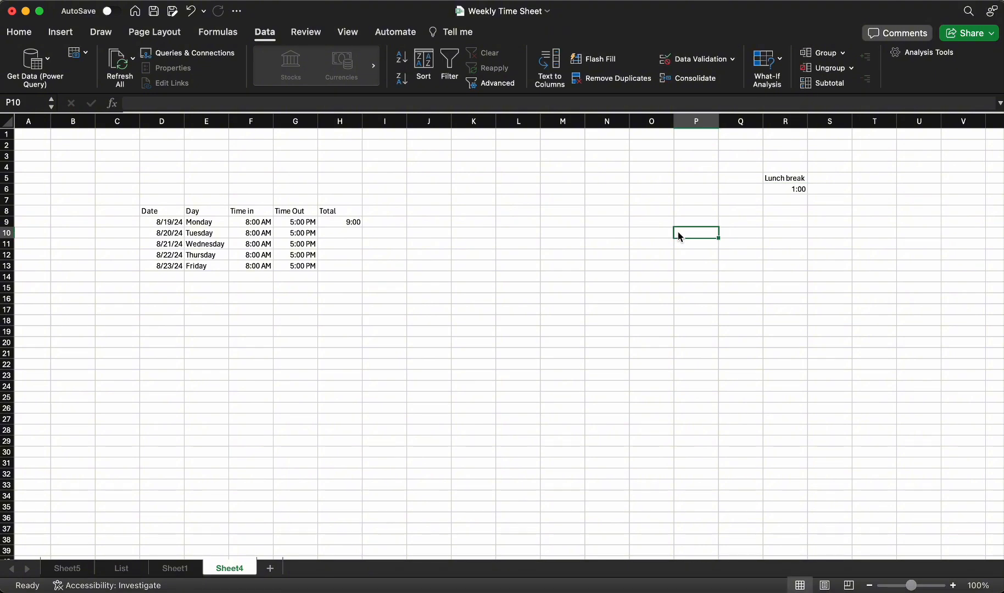
Step: Change Monday's total formula in H9 to =(G9-F9)-R6 so the lunch break is deducted
{"action": "left_click", "coordinate": [344, 222]}
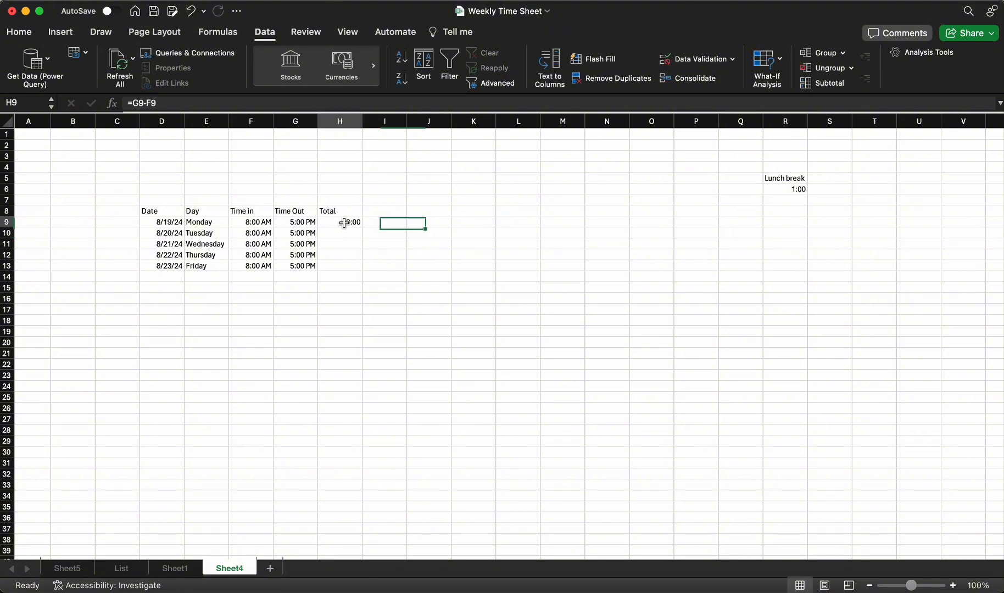
{"action": "left_click", "coordinate": [134, 103]}
{"action": "type", "text": "("}
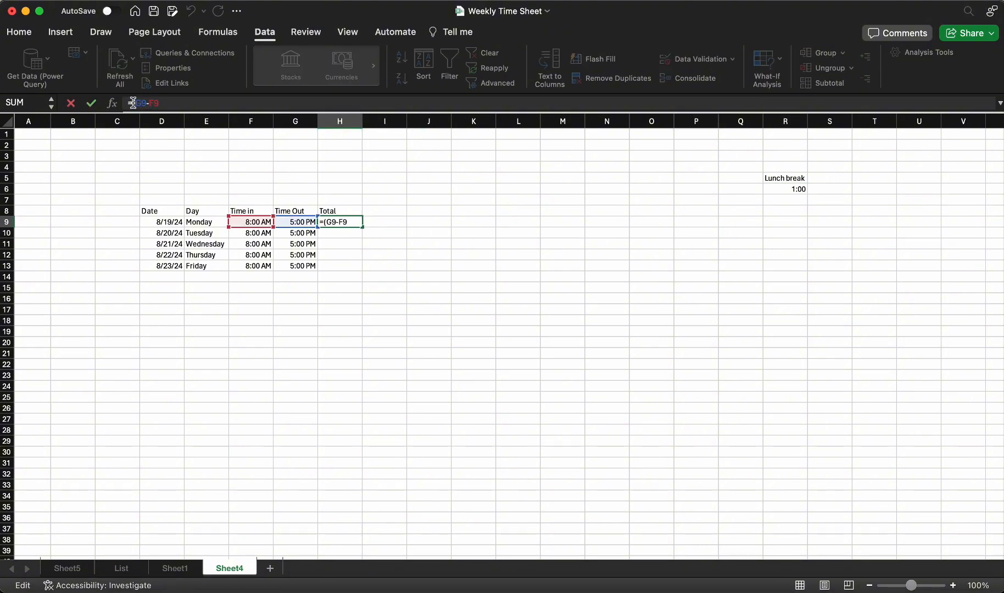
{"action": "left_click", "coordinate": [159, 103]}
{"action": "type", "text": ")-"}
{"action": "left_click", "coordinate": [799, 187]}
{"action": "key", "text": "Return"}
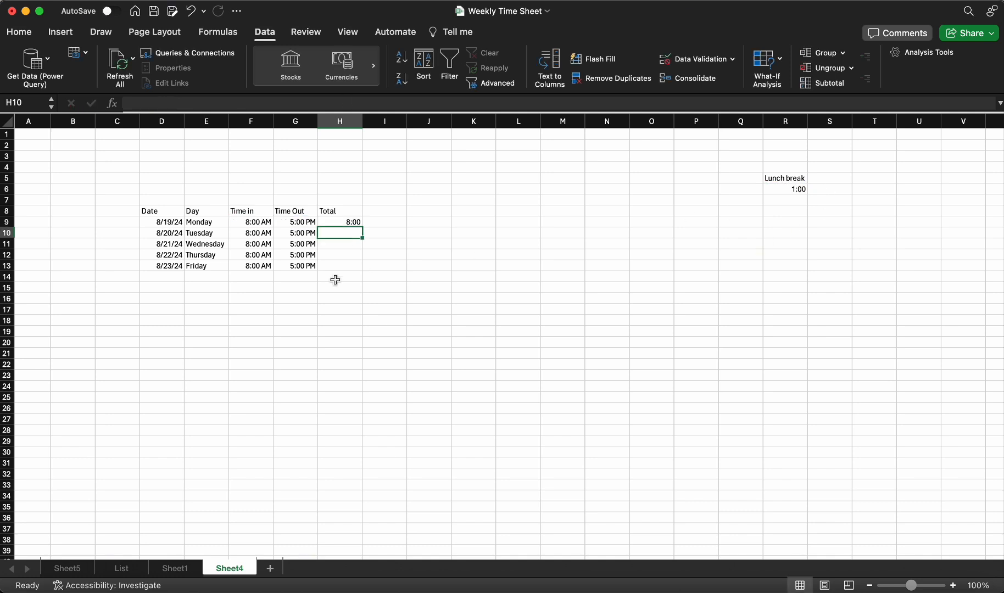
Step: Make the lunch break reference in H9 absolute so the formula reads =(G9-F9)-$R$6
{"action": "left_click", "coordinate": [335, 221]}
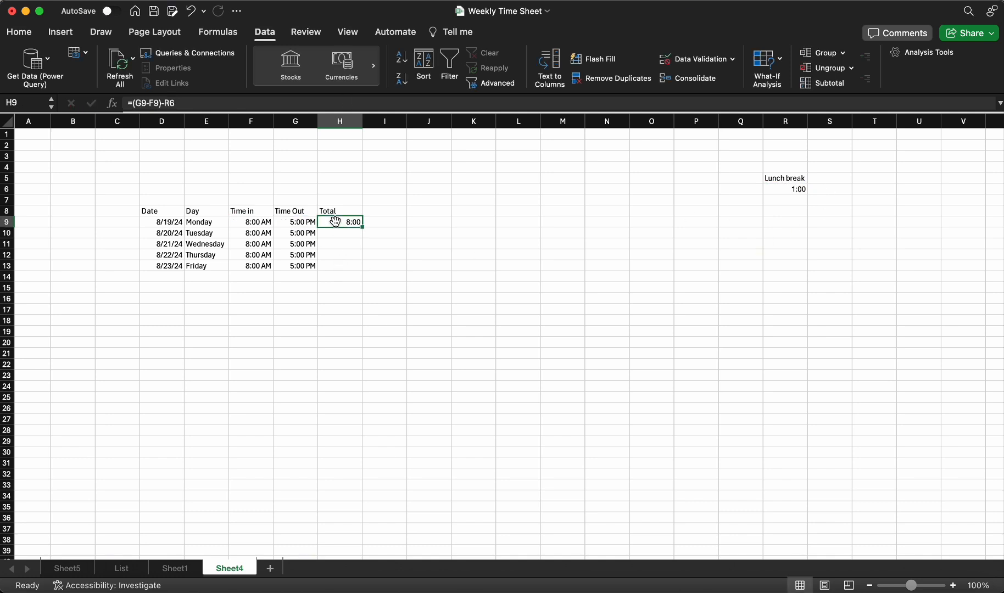
{"action": "left_click", "coordinate": [164, 102]}
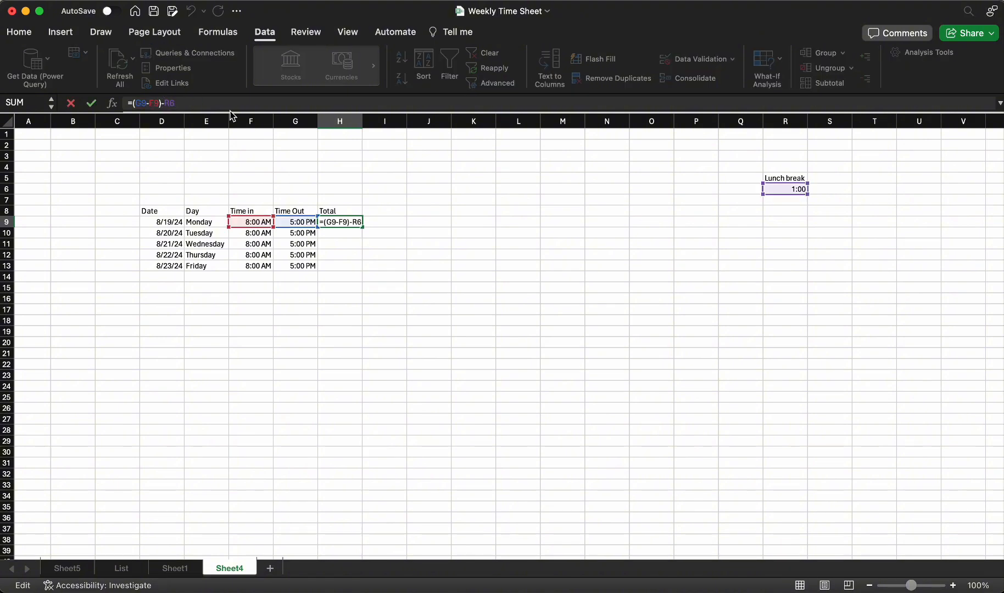
{"action": "type", "text": "$R$"}
{"action": "key", "text": "Return"}
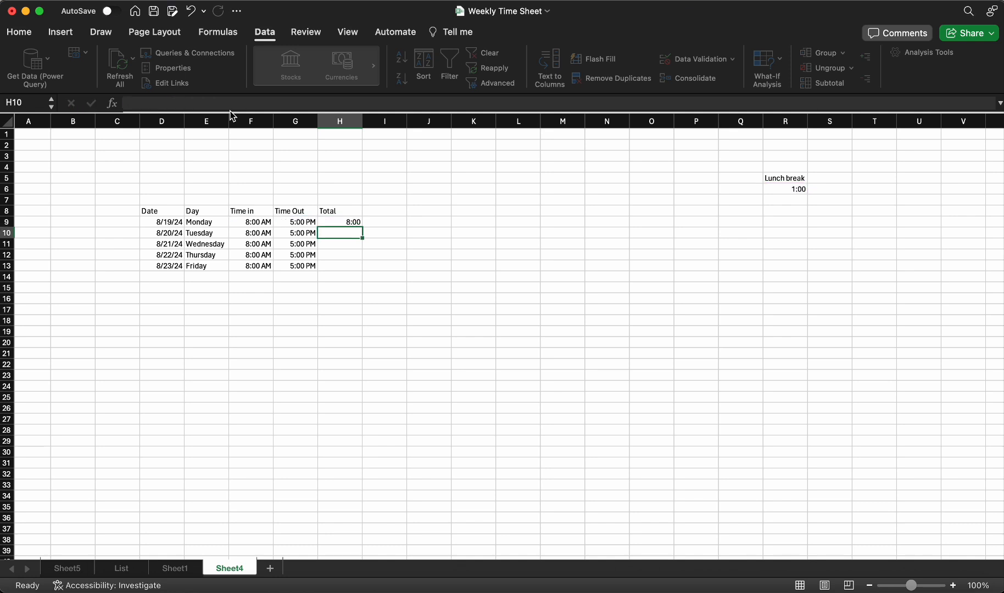
Step: Fill the total formula from H9 down to H13 and check the copied formulas for the other weekdays
{"action": "left_click", "coordinate": [354, 220]}
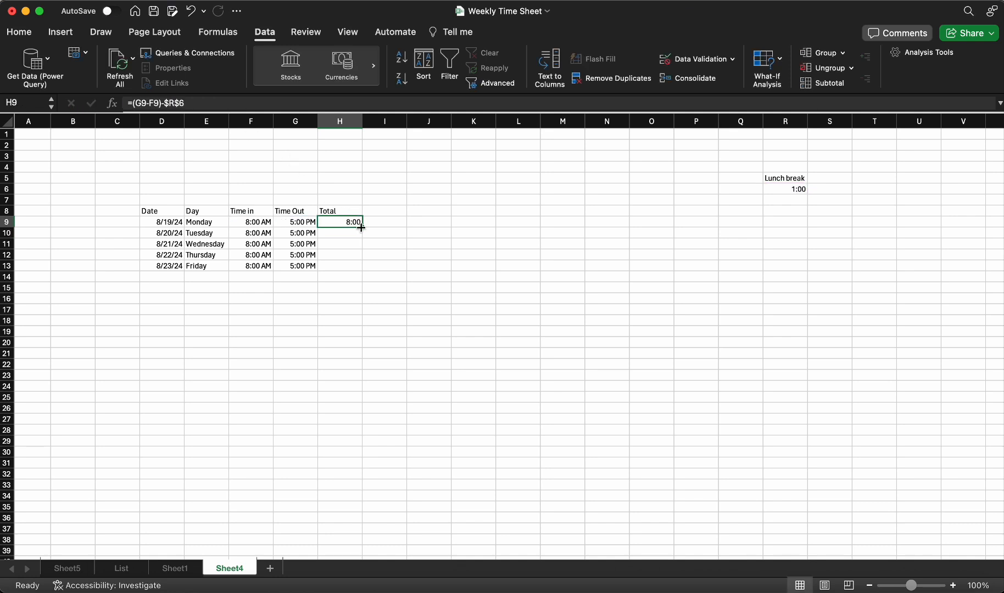
{"action": "left_click_drag", "start_coordinate": [362, 227], "coordinate": [356, 266]}
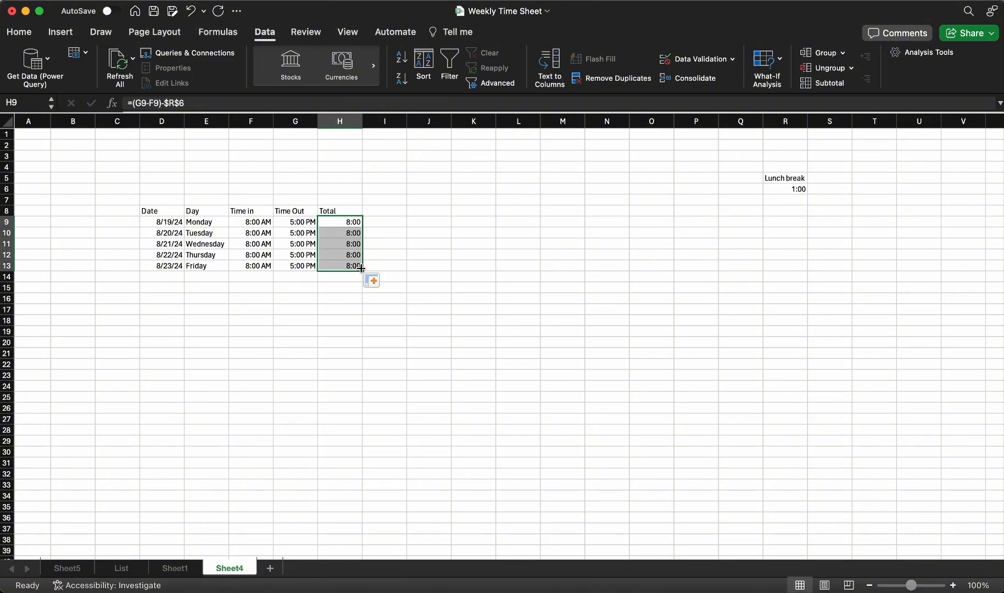
{"action": "left_click", "coordinate": [344, 233]}
{"action": "left_click", "coordinate": [343, 244]}
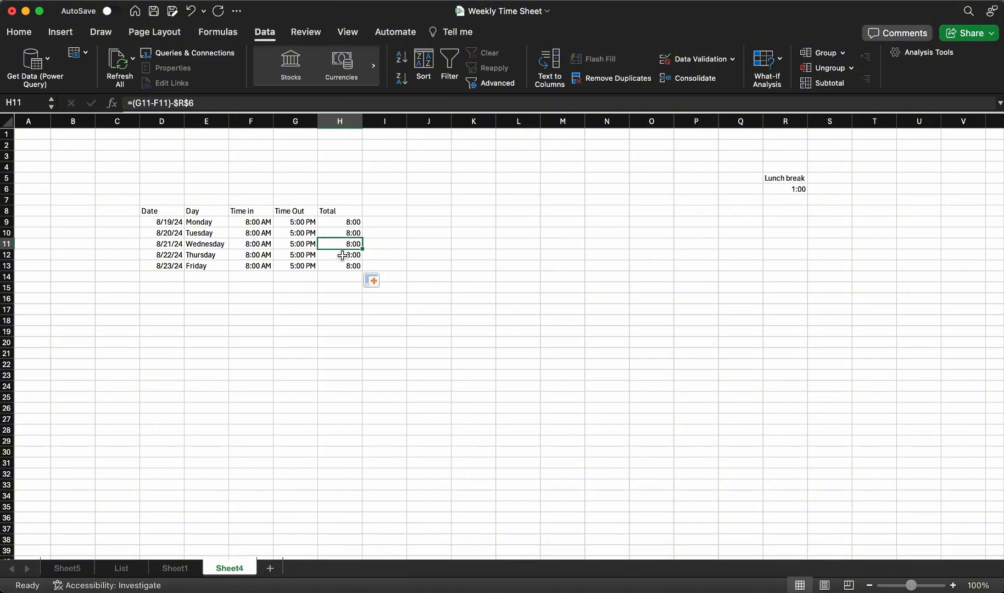
{"action": "left_click", "coordinate": [342, 262]}
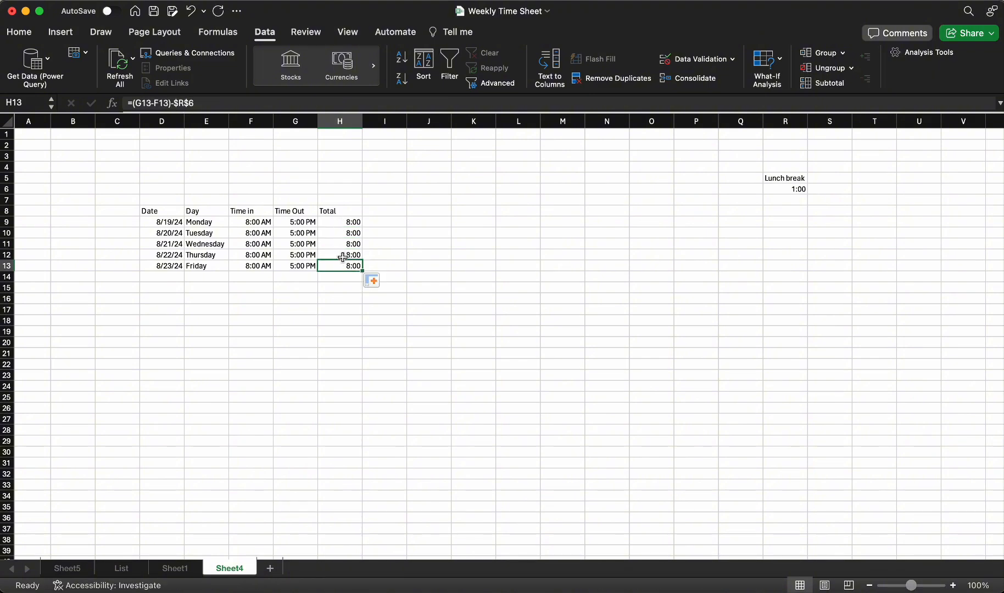
Step: Merge and center D7:E7 above the Date and Day headers and enter the label Employee Name
{"action": "left_click", "coordinate": [124, 201]}
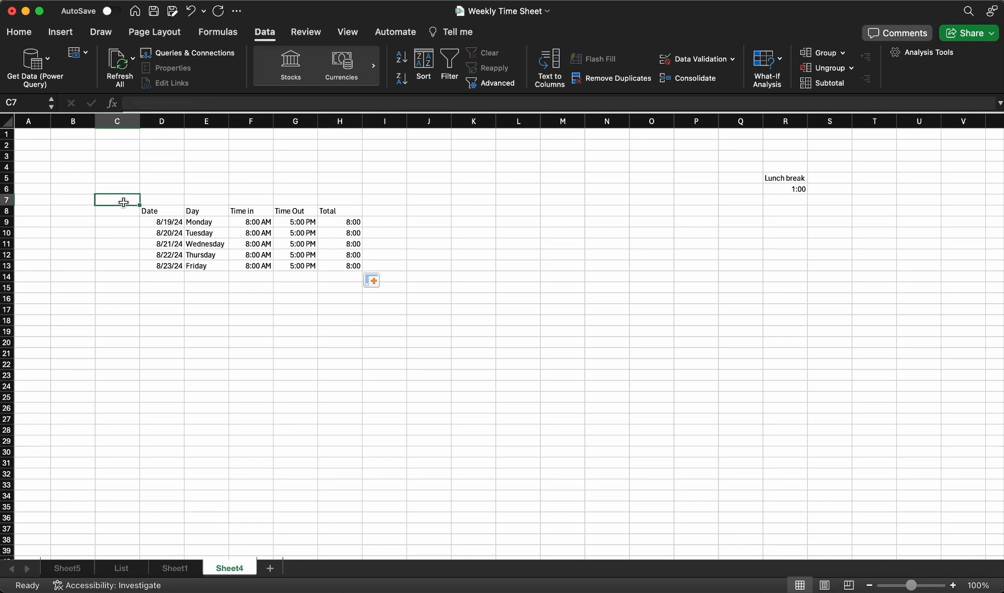
{"action": "left_click_drag", "start_coordinate": [161, 201], "coordinate": [208, 200]}
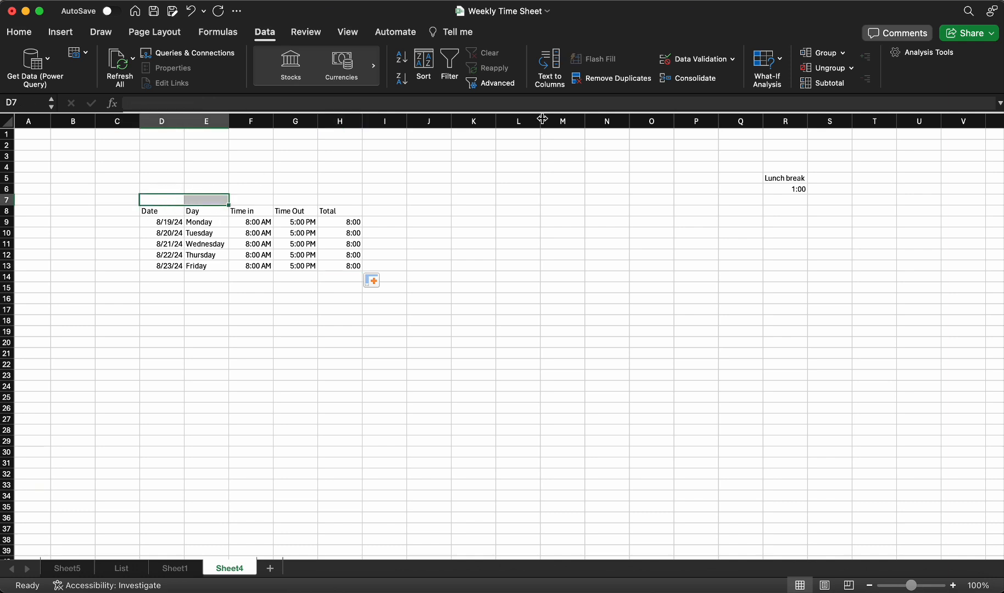
{"action": "left_click", "coordinate": [20, 32]}
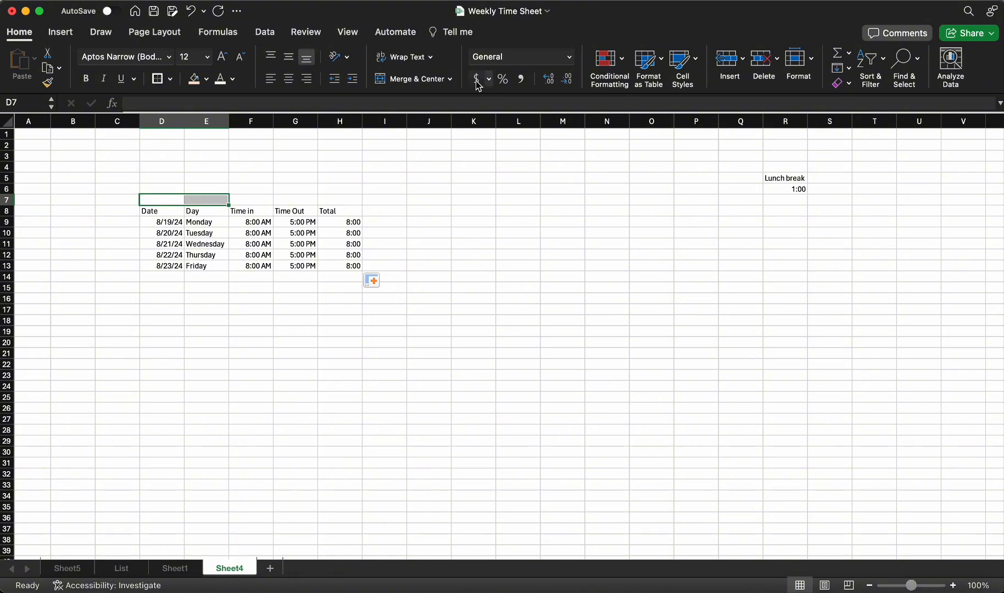
{"action": "left_click", "coordinate": [417, 81]}
{"action": "type", "text": "Employee Name"}
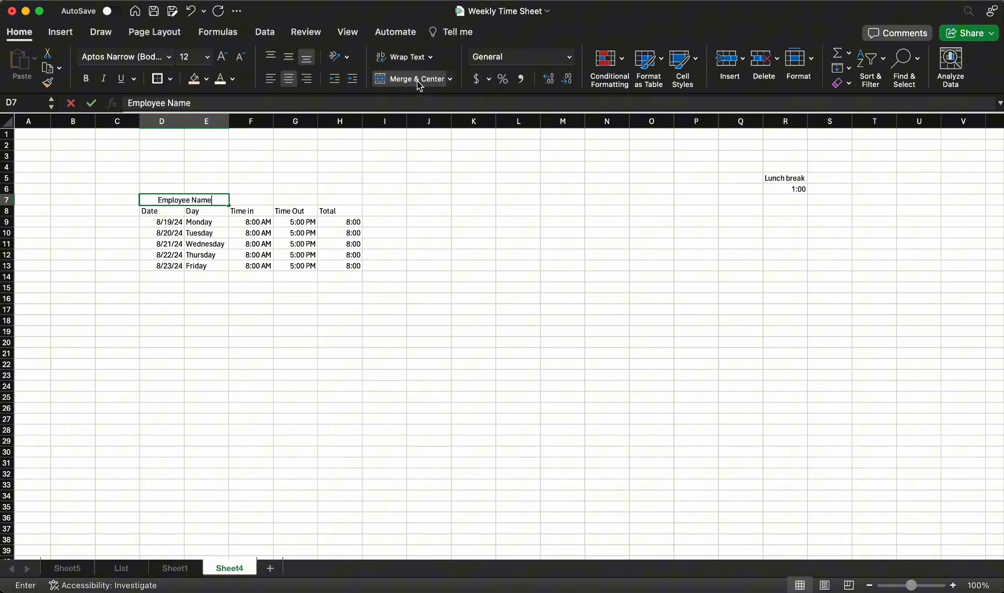
{"action": "key", "text": "Tab"}
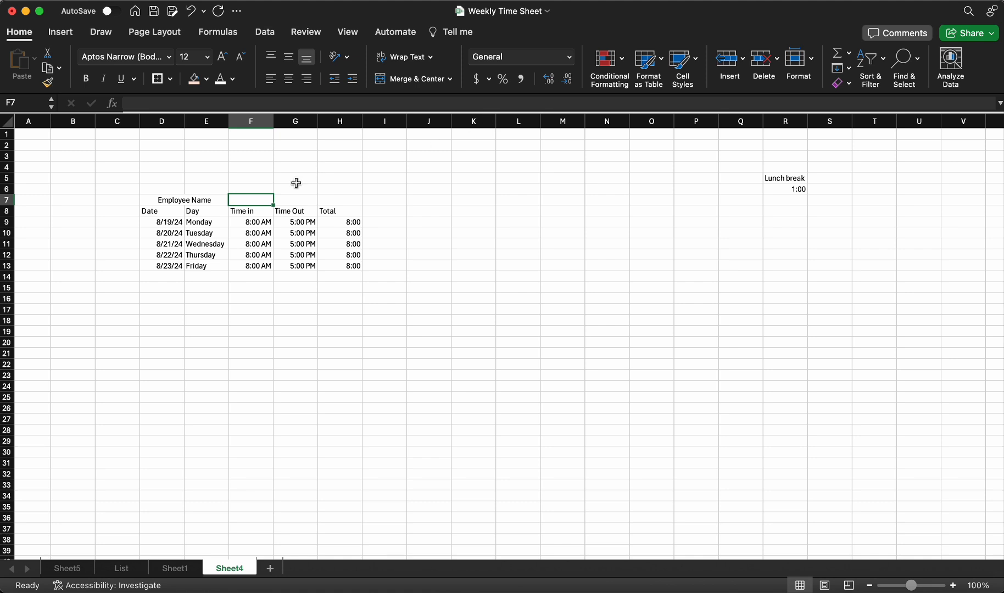
Step: Merge and center F7:G7 beside the Employee Name label and enter the employee's first name
{"action": "left_click_drag", "start_coordinate": [298, 198], "coordinate": [243, 195]}
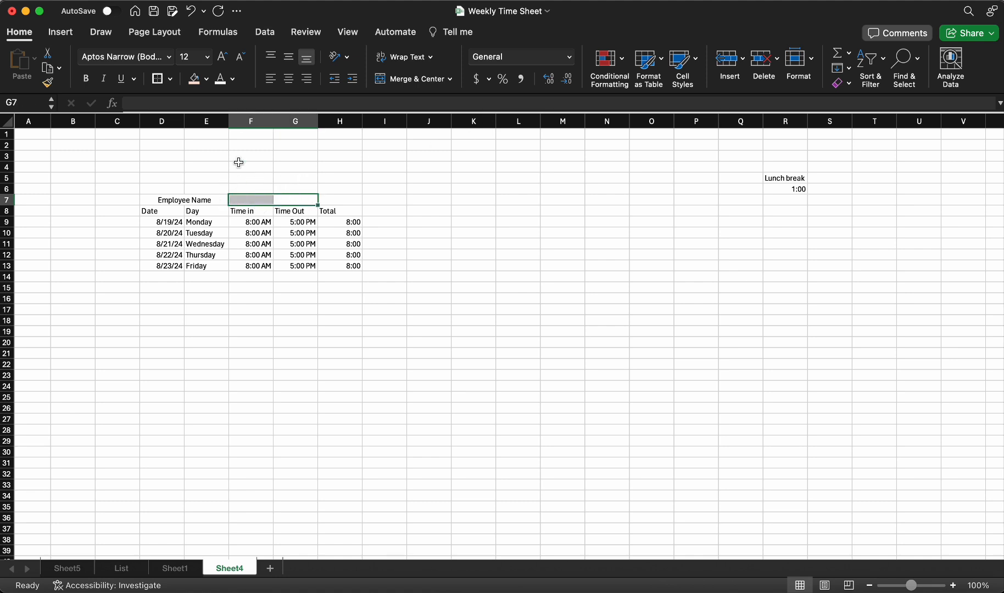
{"action": "left_click", "coordinate": [395, 80]}
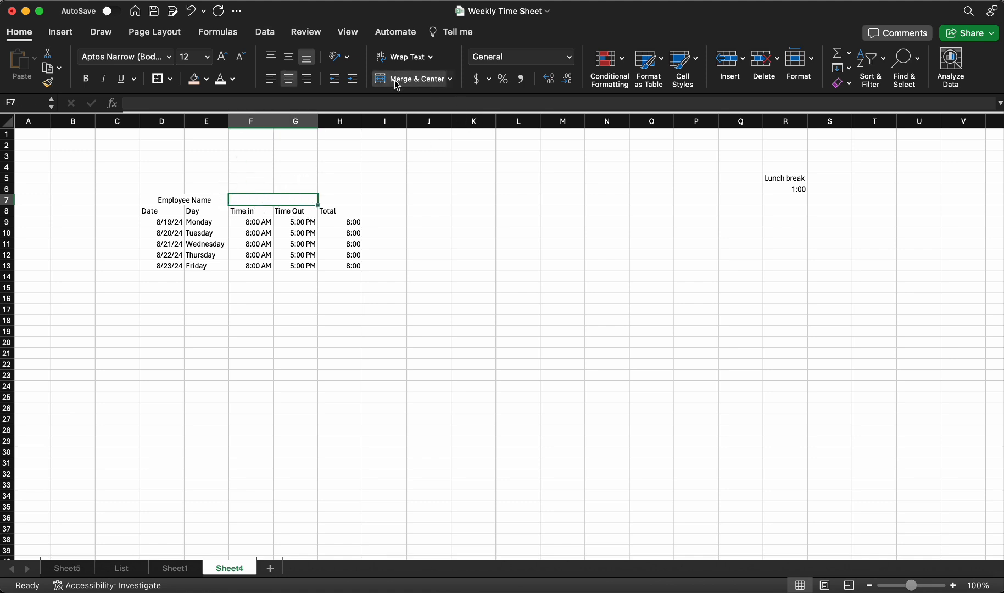
{"action": "type", "text": "Jacob"}
{"action": "key", "text": "Tab"}
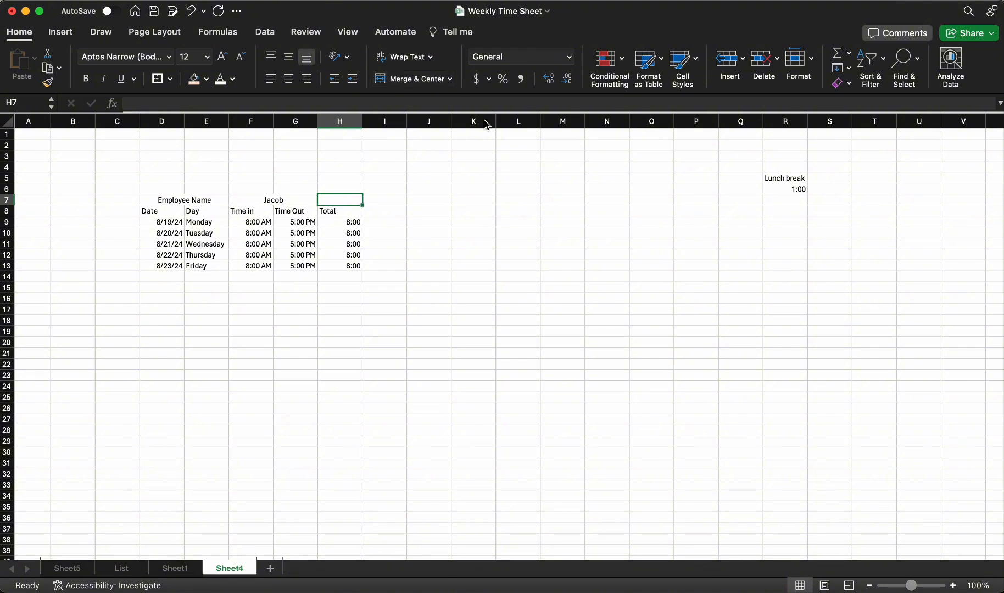
Step: Extend the merged and centered employee name cell across F7:H7
{"action": "left_click_drag", "start_coordinate": [340, 200], "coordinate": [268, 200]}
{"action": "left_click", "coordinate": [419, 84]}
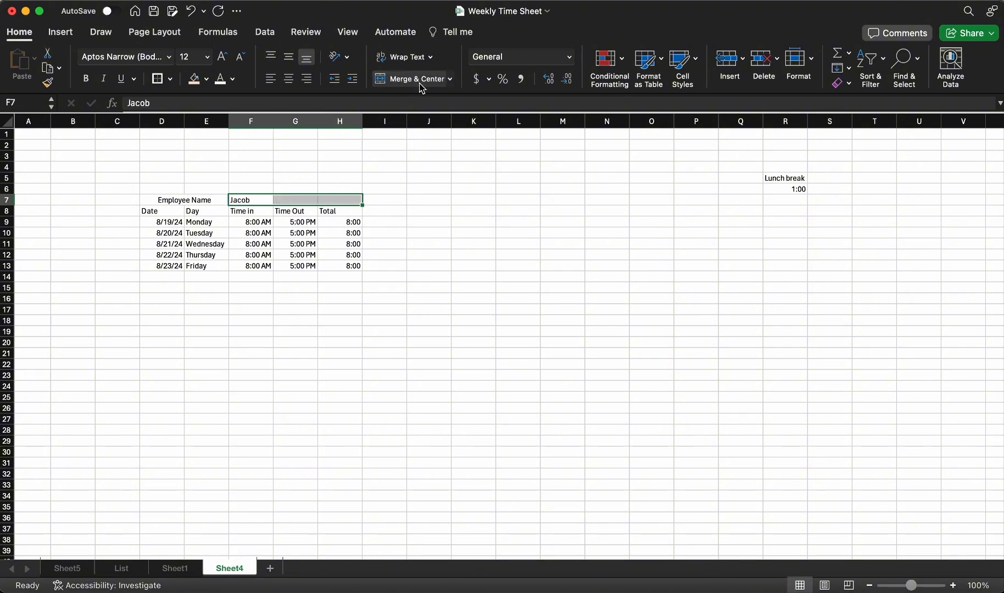
{"action": "left_click", "coordinate": [416, 81]}
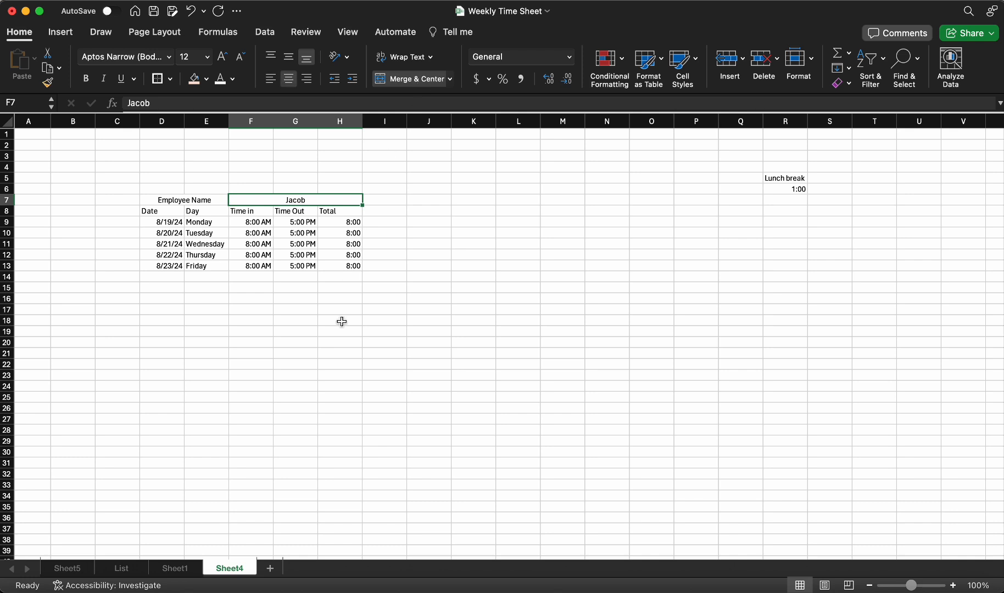
{"action": "left_click", "coordinate": [339, 332]}
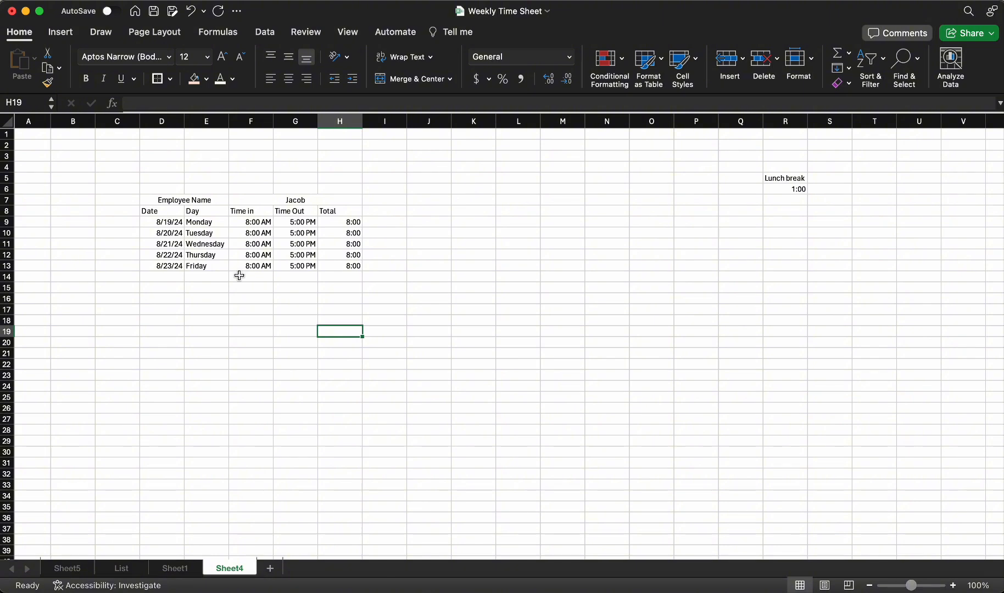
Step: Merge and center F14:G14 below the Friday row and enter the label Total
{"action": "left_click_drag", "start_coordinate": [239, 276], "coordinate": [288, 276]}
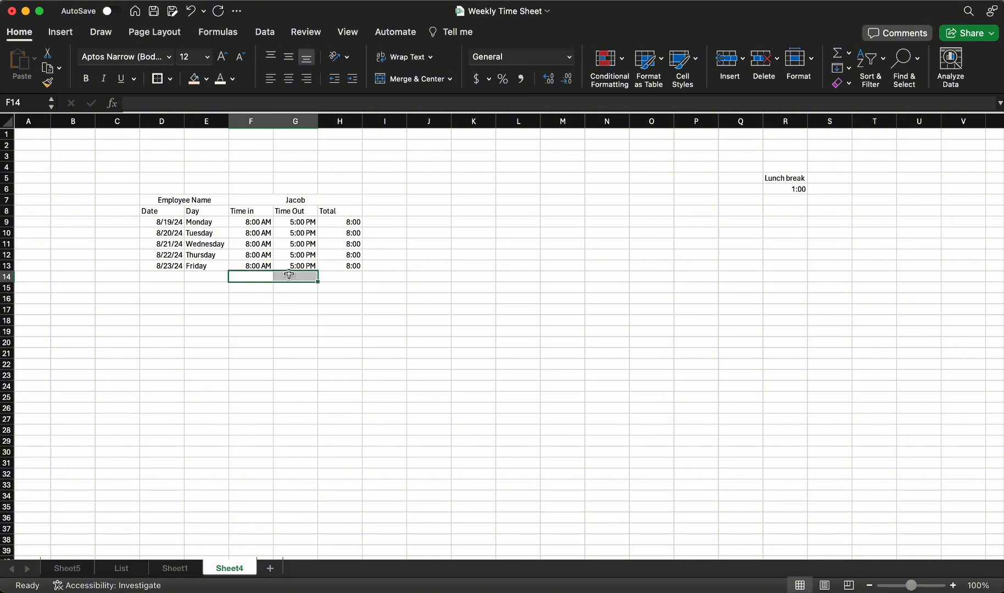
{"action": "left_click", "coordinate": [425, 81]}
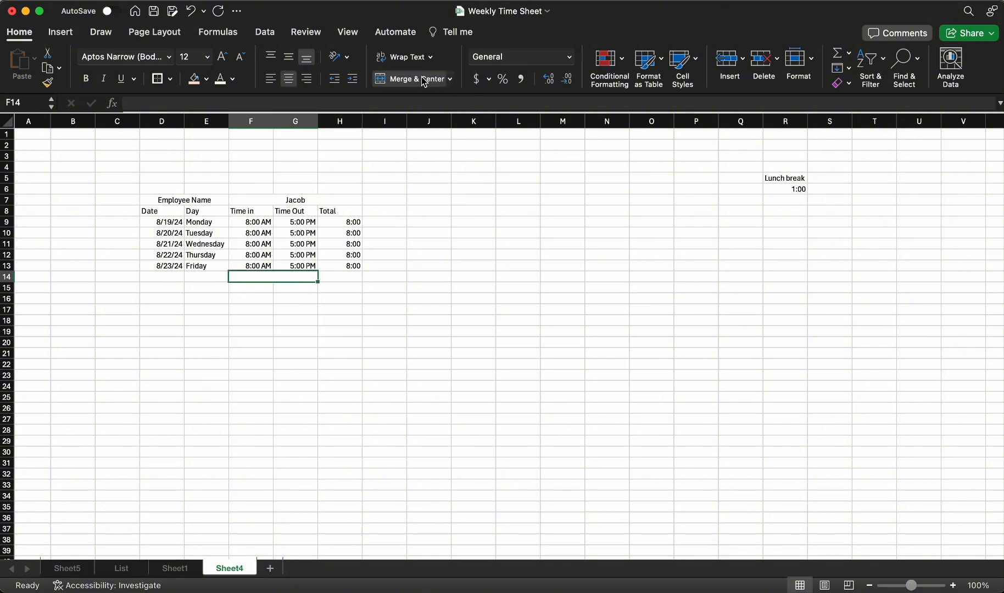
{"action": "type", "text": "Total"}
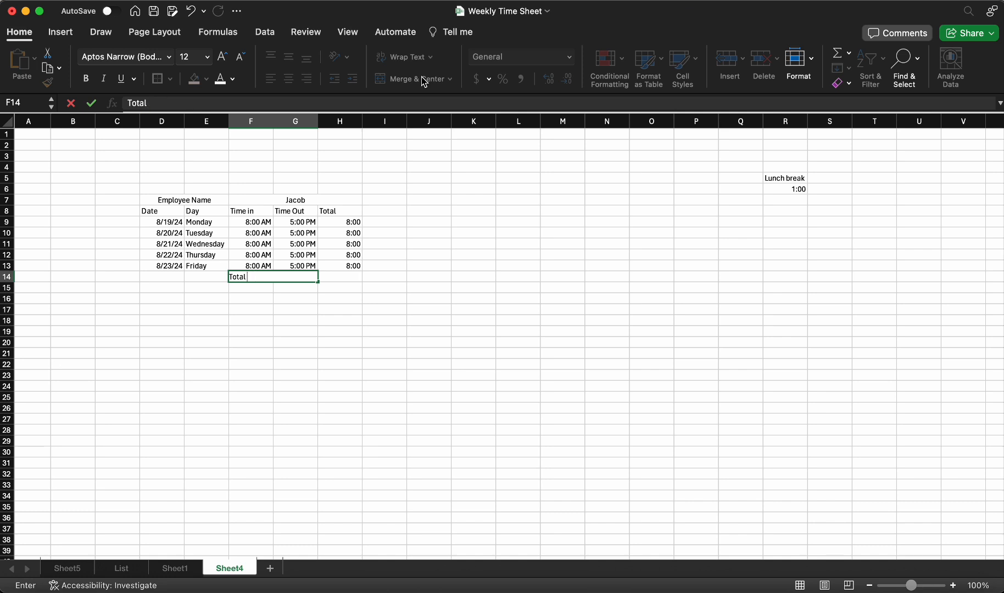
{"action": "key", "text": "Tab"}
Step: Enter the formula =SUM(H9:H13) in H14 to add up the daily totals
{"action": "type", "text": "="}
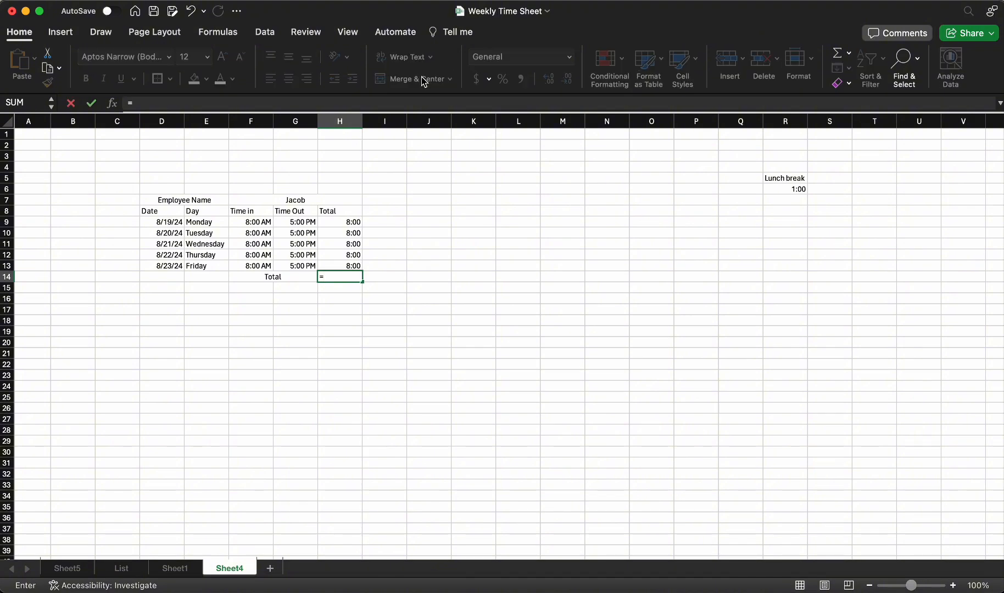
{"action": "type", "text": "sum"}
{"action": "double_click", "coordinate": [354, 306]}
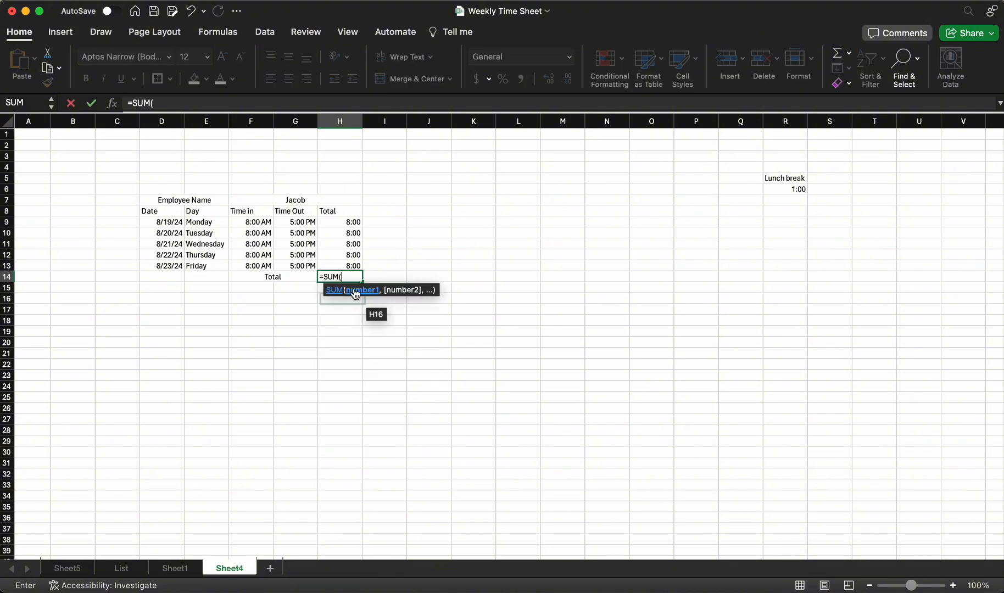
{"action": "left_click_drag", "start_coordinate": [349, 222], "coordinate": [352, 263]}
{"action": "key", "text": "Return"}
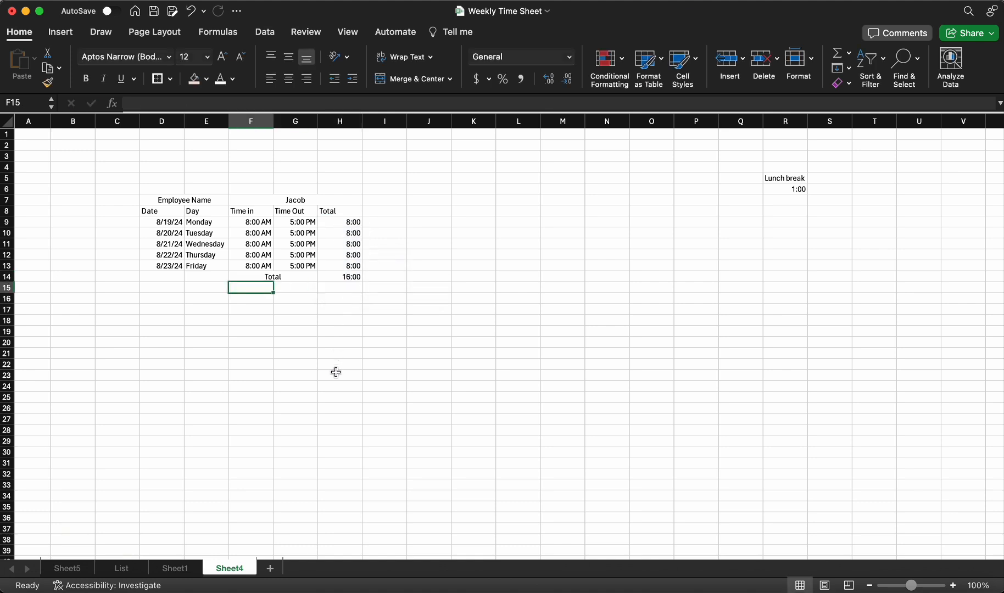
{"action": "left_click", "coordinate": [343, 277]}
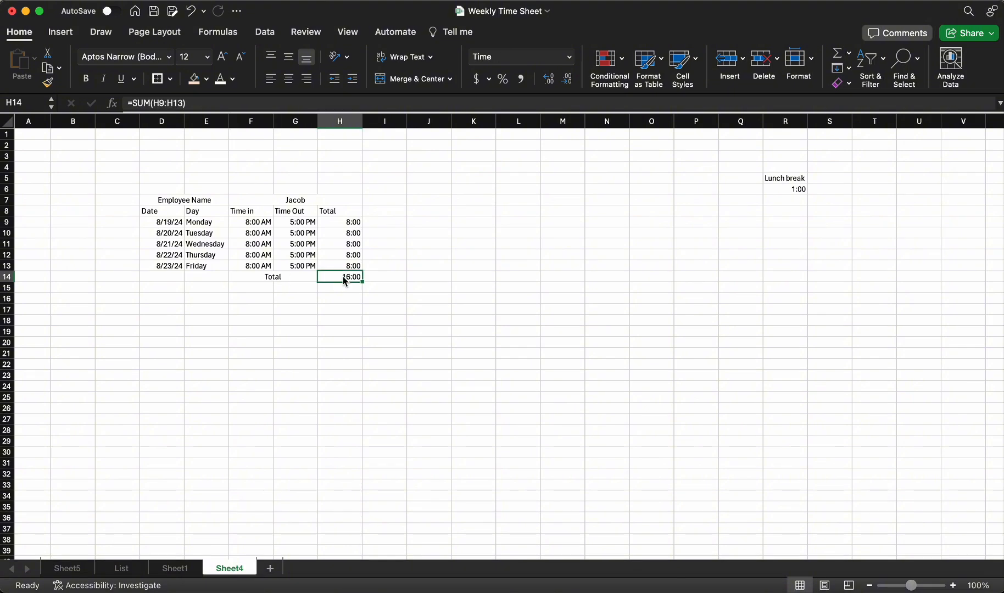
{"action": "right_click", "coordinate": [342, 276]}
{"action": "left_click", "coordinate": [356, 418]}
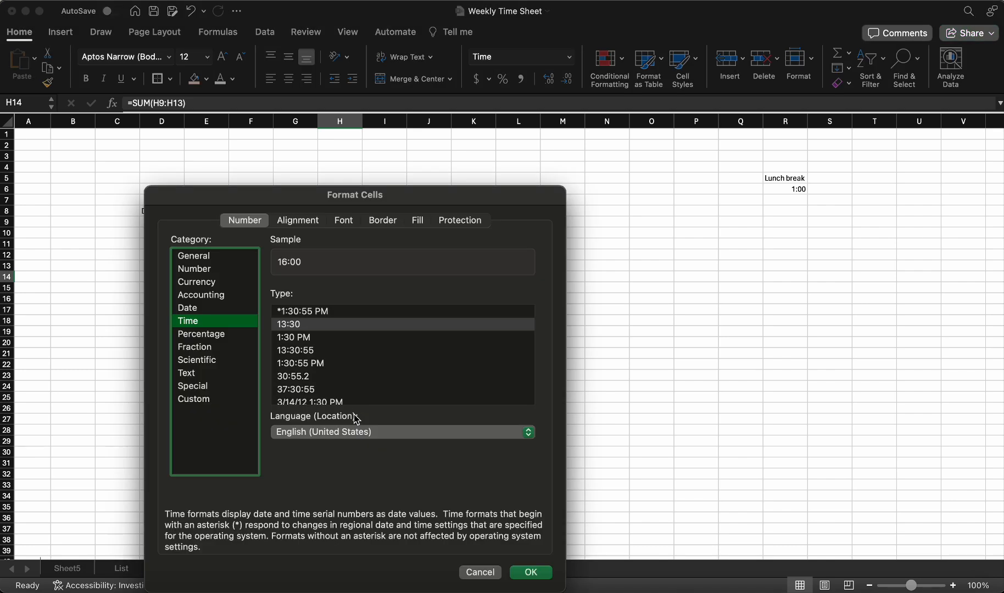
{"action": "left_click", "coordinate": [198, 401]}
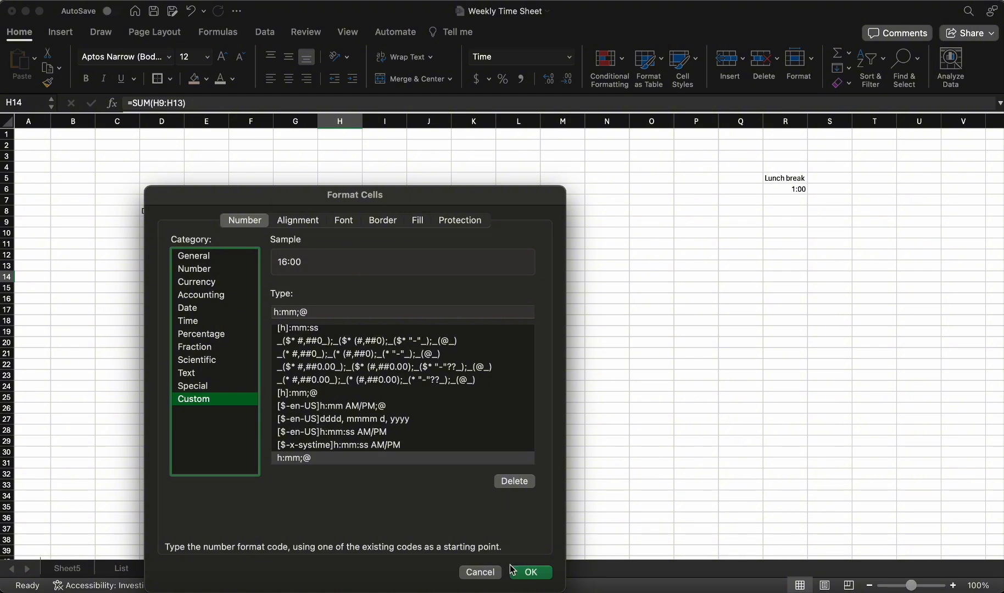
{"action": "left_click", "coordinate": [530, 573]}
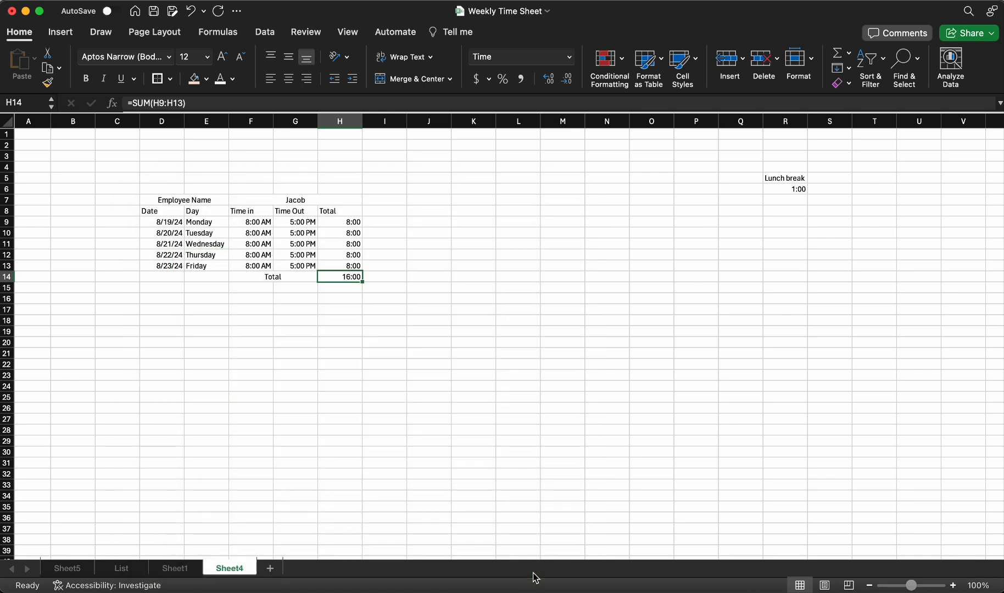
Step: Apply the custom number format [h]:mm;@ to the weekly total in H14
{"action": "right_click", "coordinate": [349, 278]}
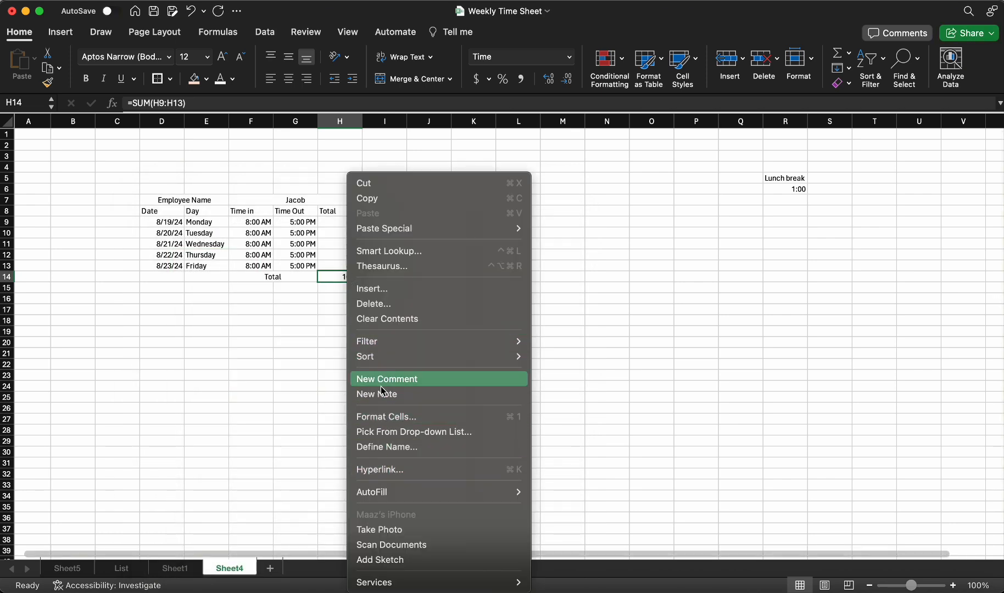
{"action": "left_click", "coordinate": [383, 419]}
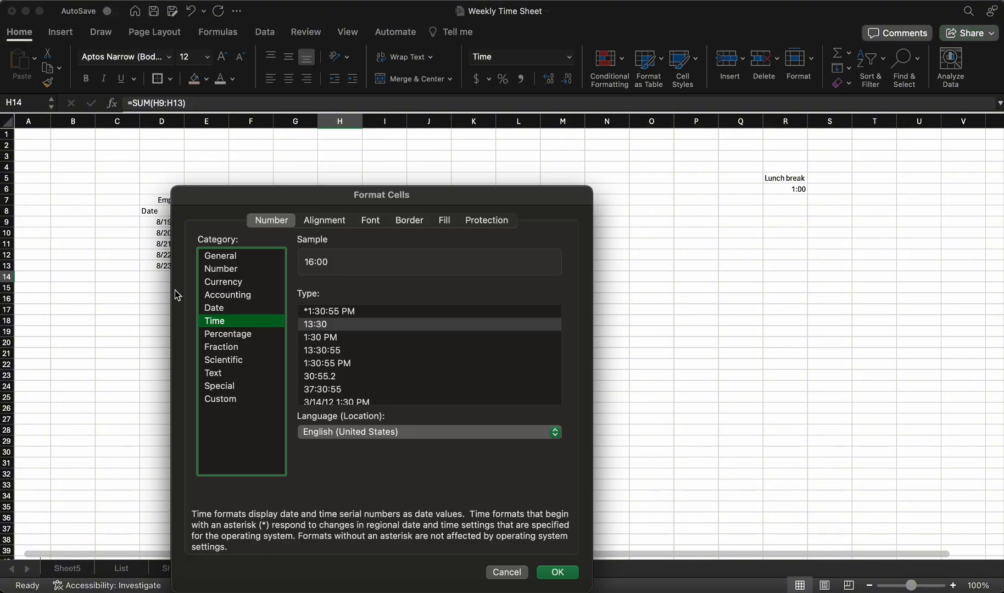
{"action": "left_click", "coordinate": [227, 402]}
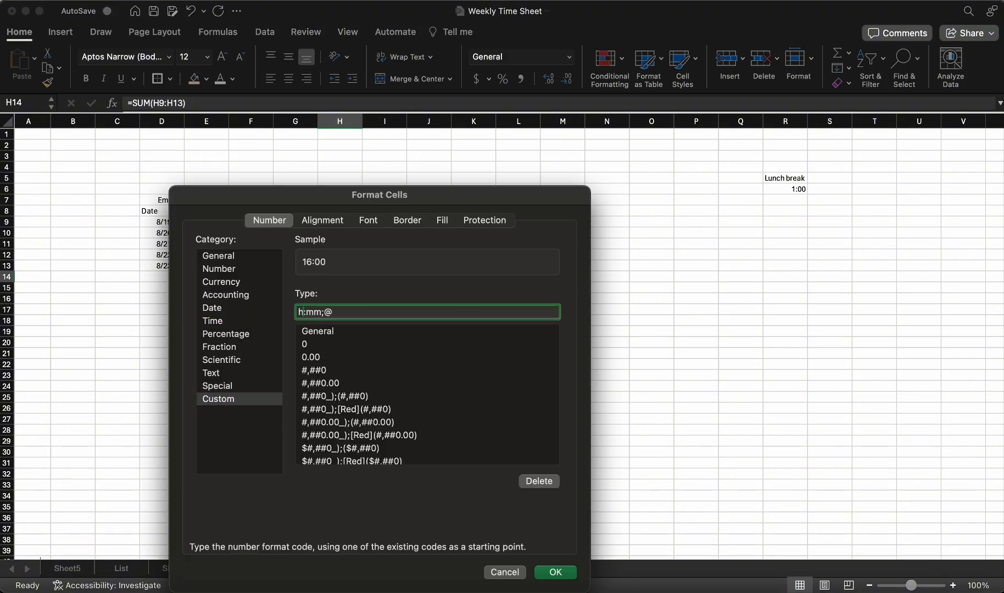
{"action": "type", "text": "]"}
{"action": "type", "text": "["}
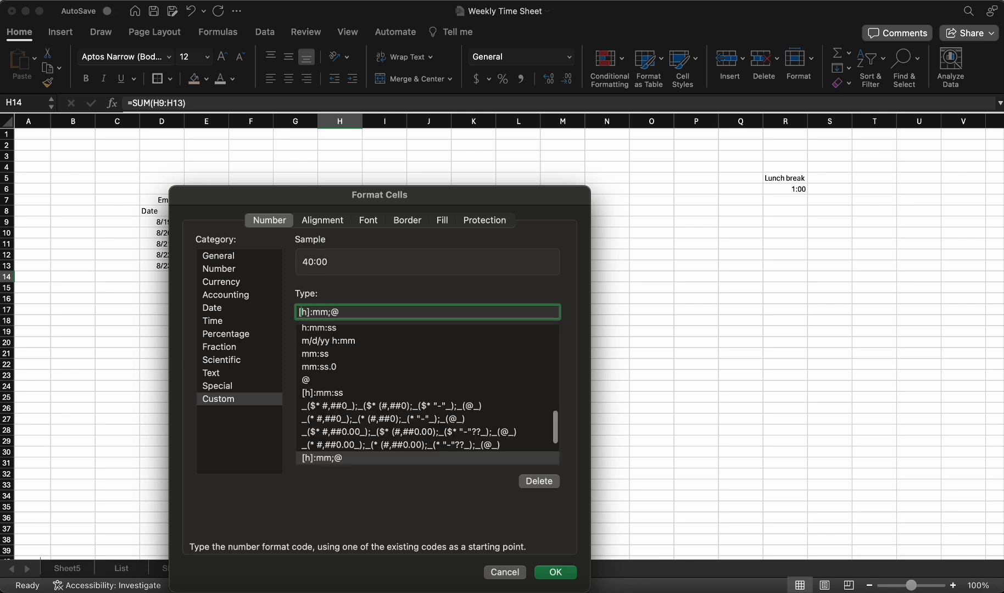
{"action": "left_click", "coordinate": [553, 573]}
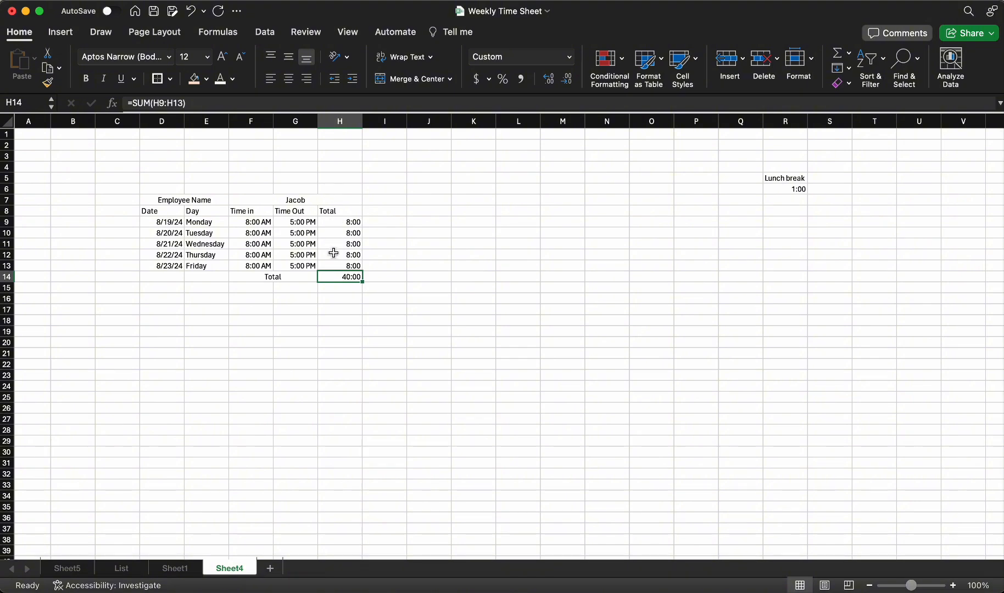
Step: Merge and center F15:G15 below the Total label and enter the label Pay Rate
{"action": "left_click_drag", "start_coordinate": [266, 288], "coordinate": [281, 287]}
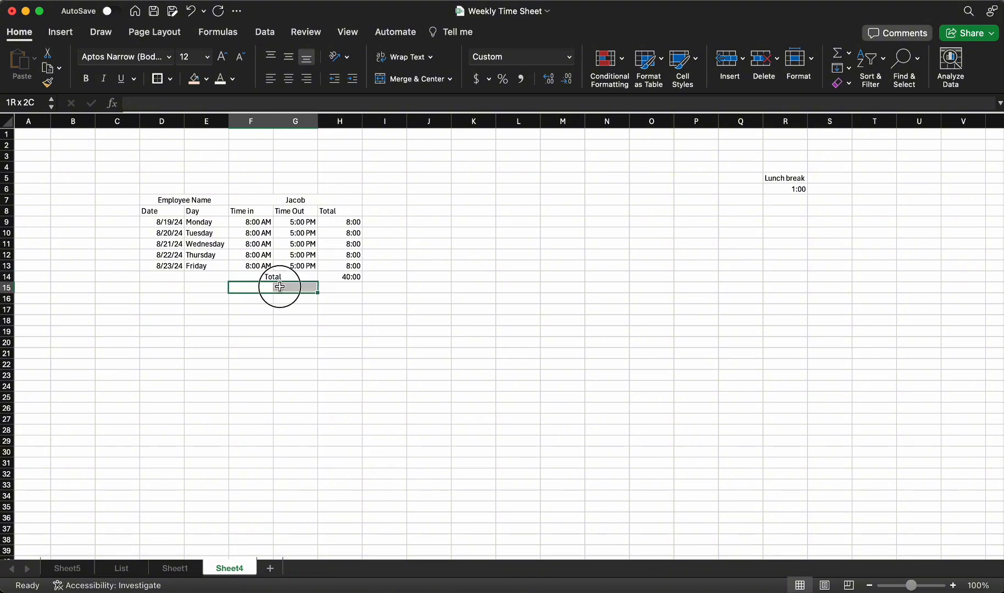
{"action": "left_click", "coordinate": [394, 78]}
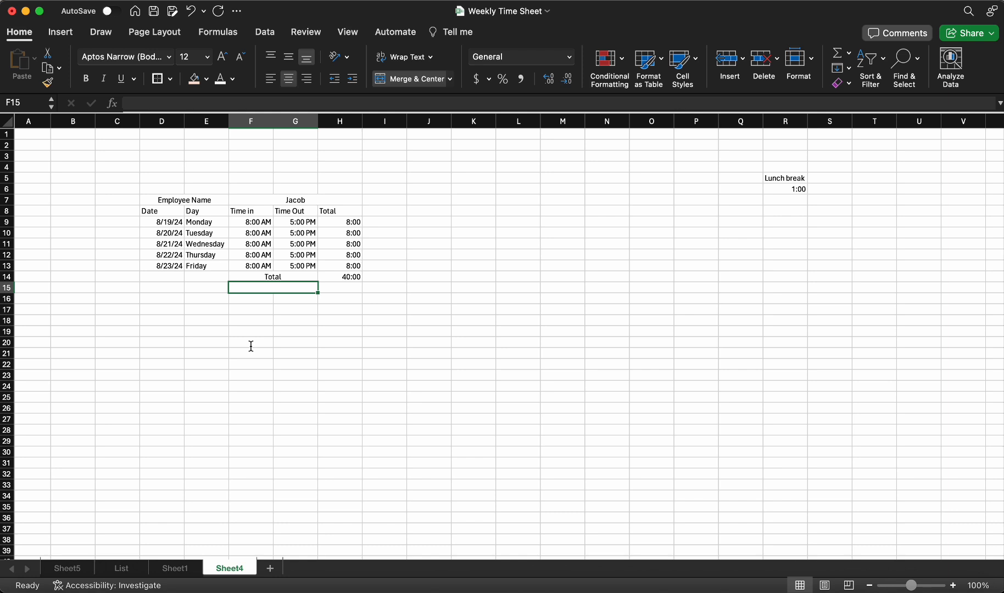
{"action": "type", "text": "Pay"}
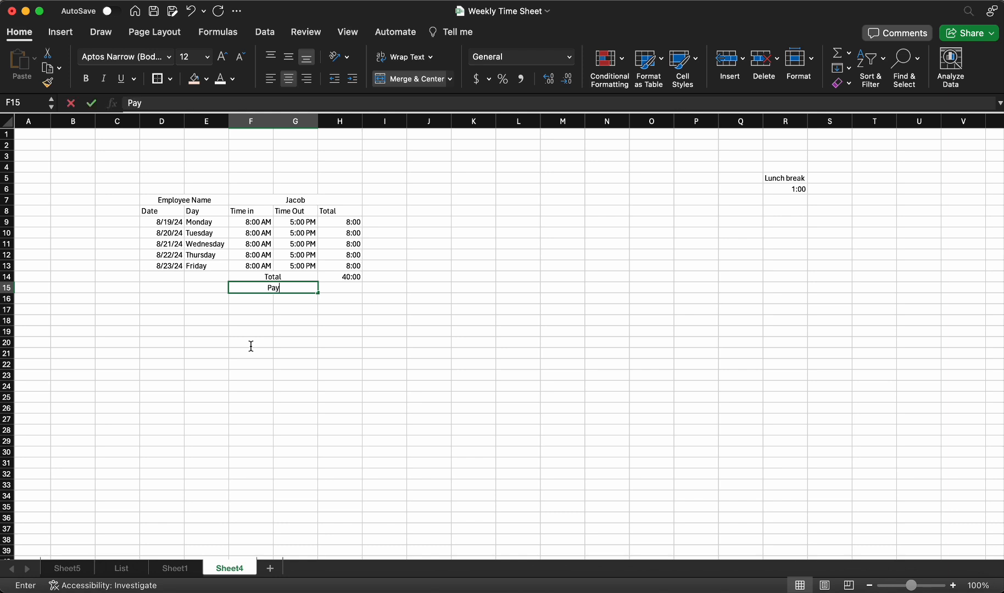
{"action": "type", "text": " Rate"}
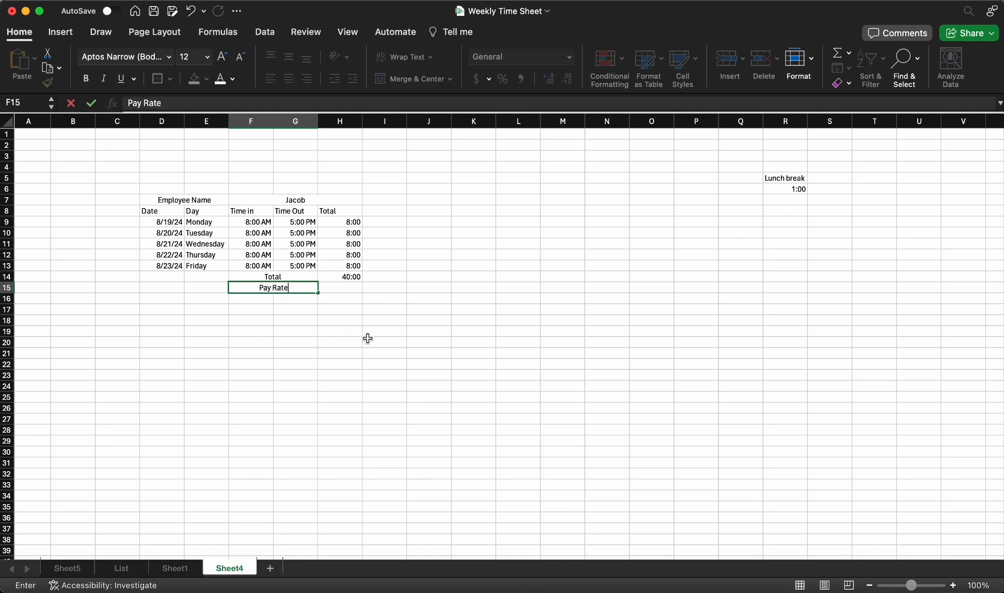
Step: Enter a pay rate of 18 in H15 and apply the dollar accounting format
{"action": "left_click", "coordinate": [334, 286]}
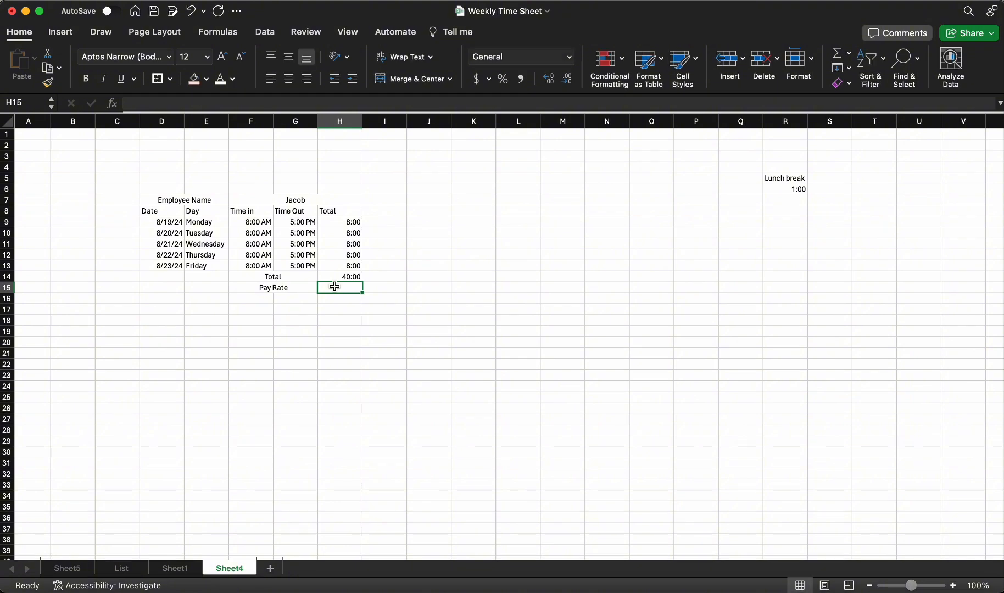
{"action": "type", "text": "18"}
{"action": "left_click", "coordinate": [339, 311]}
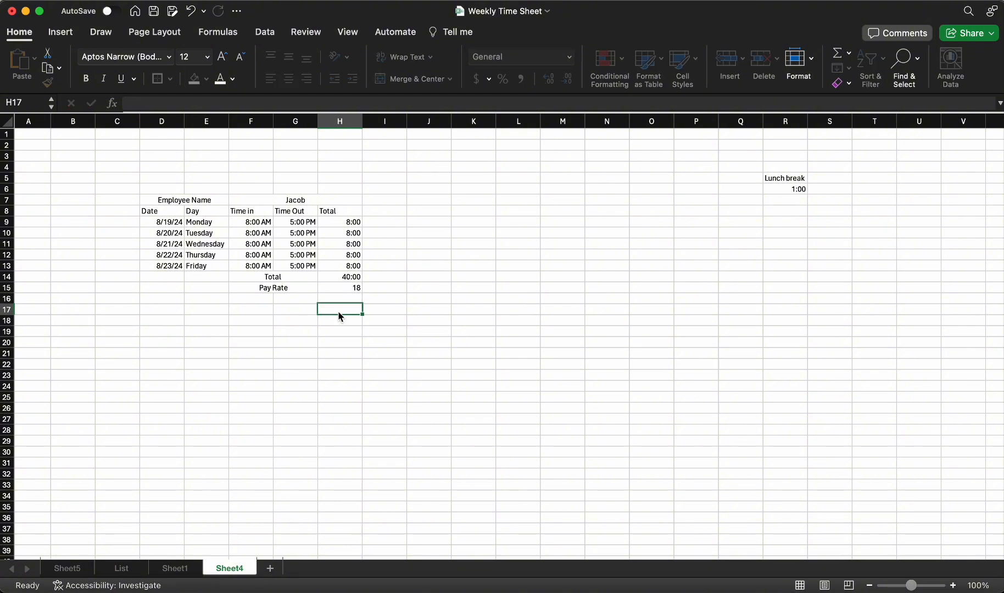
{"action": "left_click", "coordinate": [335, 288]}
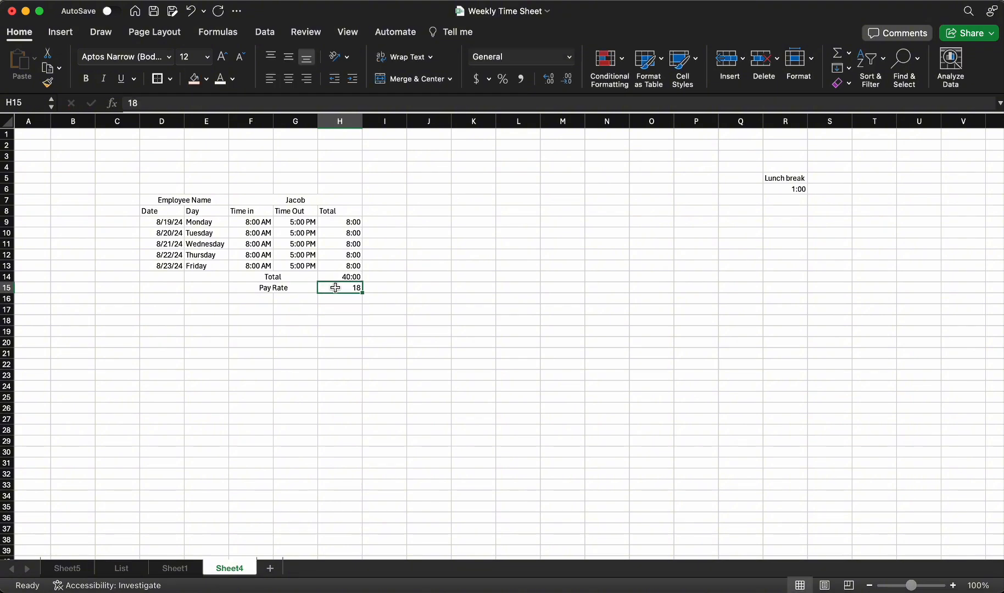
{"action": "left_click", "coordinate": [477, 80]}
Step: Merge and center F16:G16 below the Pay Rate label and enter the label Total Weekly Pay
{"action": "left_click", "coordinate": [293, 298]}
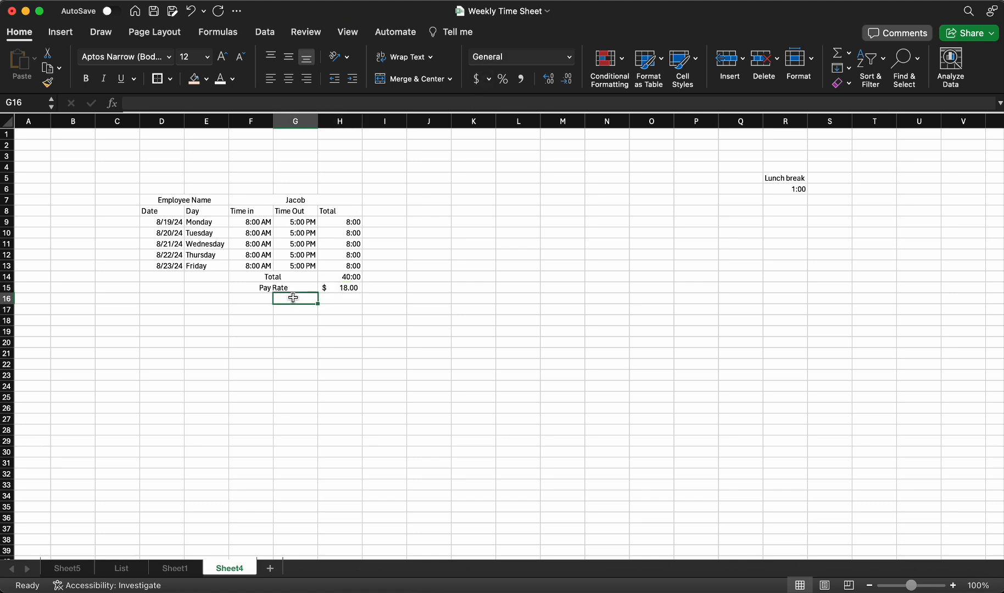
{"action": "left_click_drag", "start_coordinate": [247, 301], "coordinate": [287, 299]}
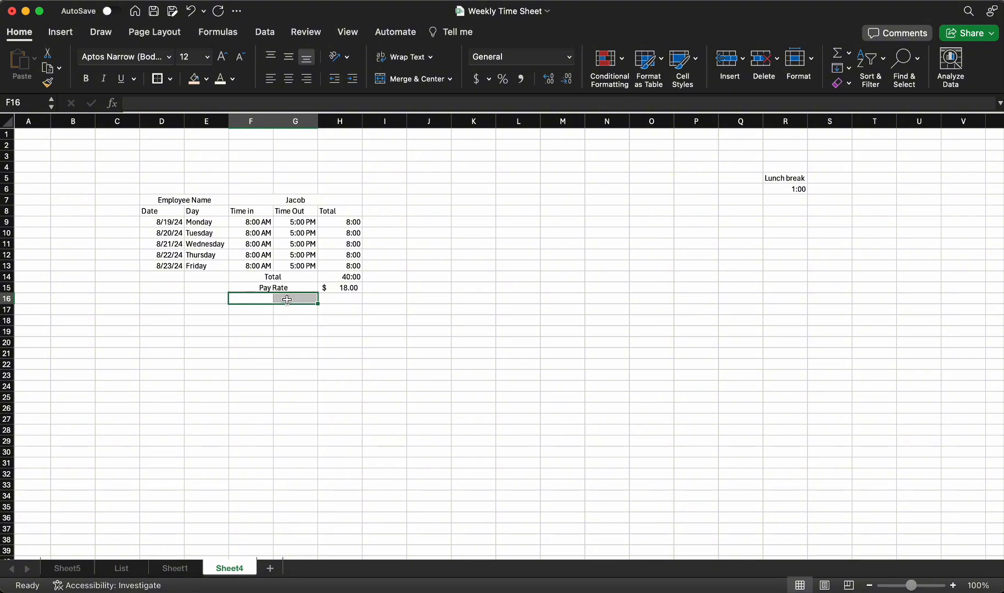
{"action": "left_click", "coordinate": [426, 79]}
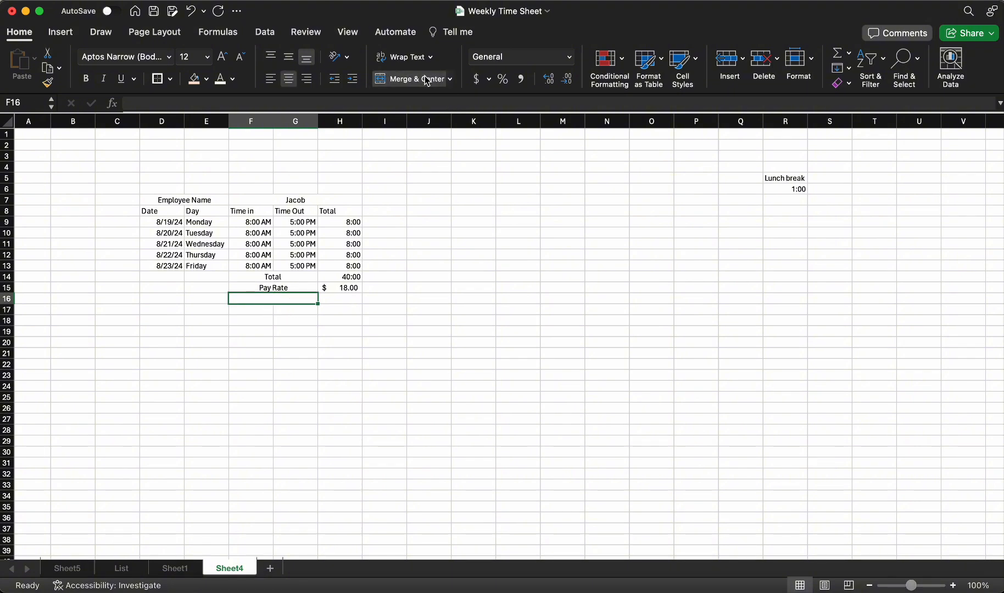
{"action": "type", "text": "Total Wee"}
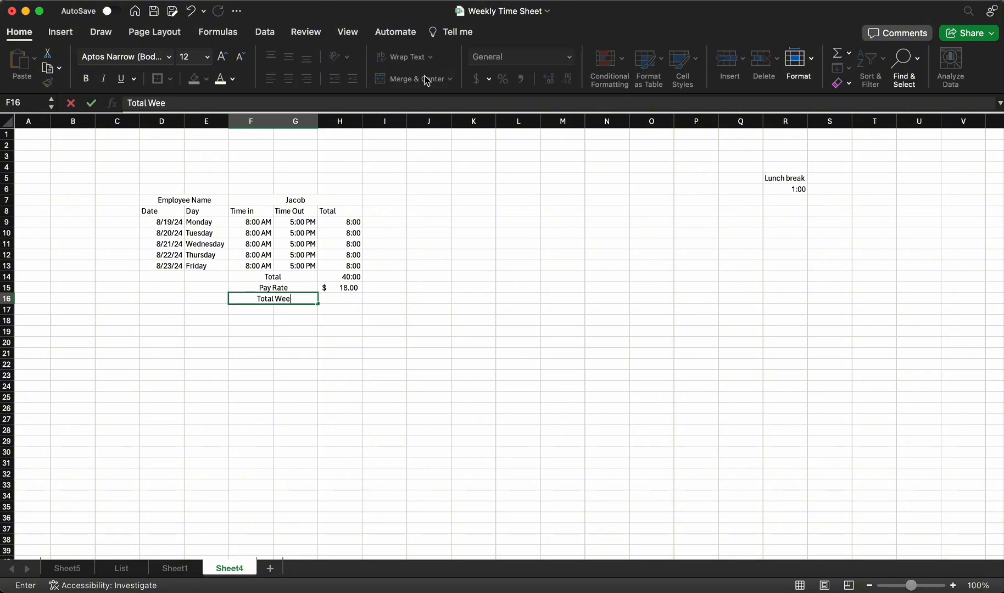
{"action": "type", "text": "kly Pay"}
{"action": "key", "text": "Tab"}
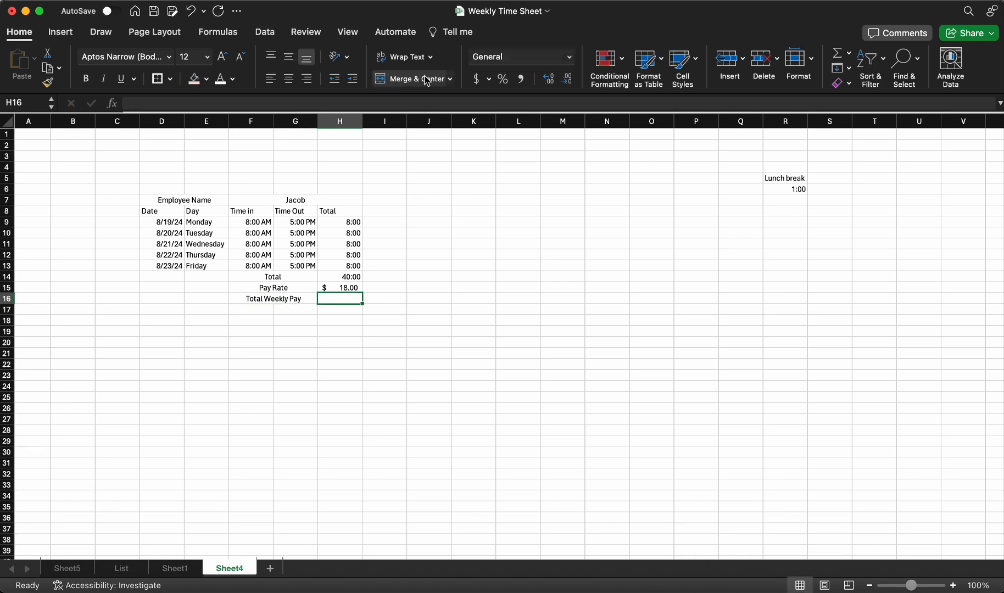
Step: Enter the formula =H15*H14 in H16 to multiply the pay rate by the total hours
{"action": "type", "text": "="}
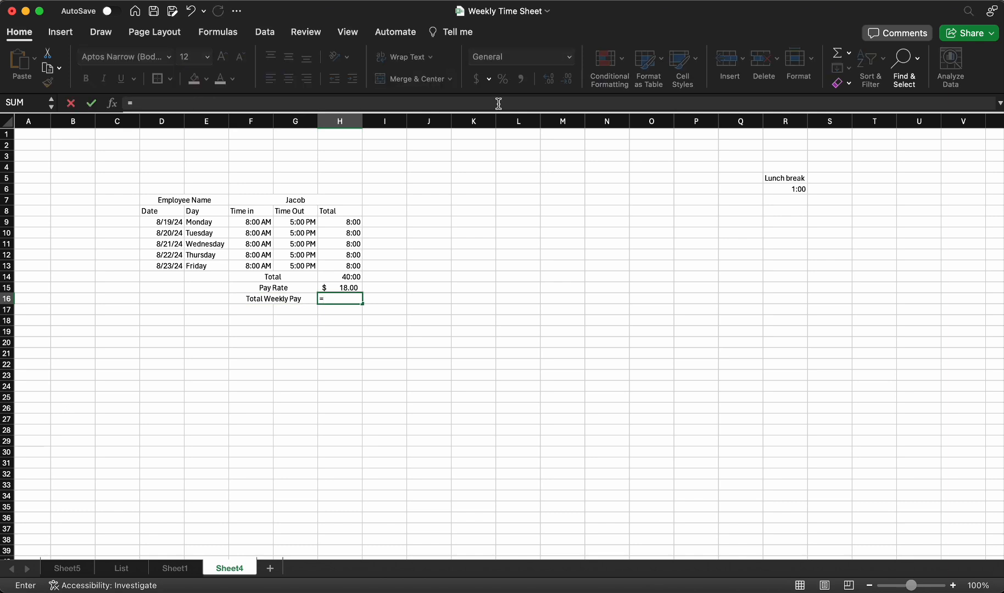
{"action": "left_click", "coordinate": [346, 288]}
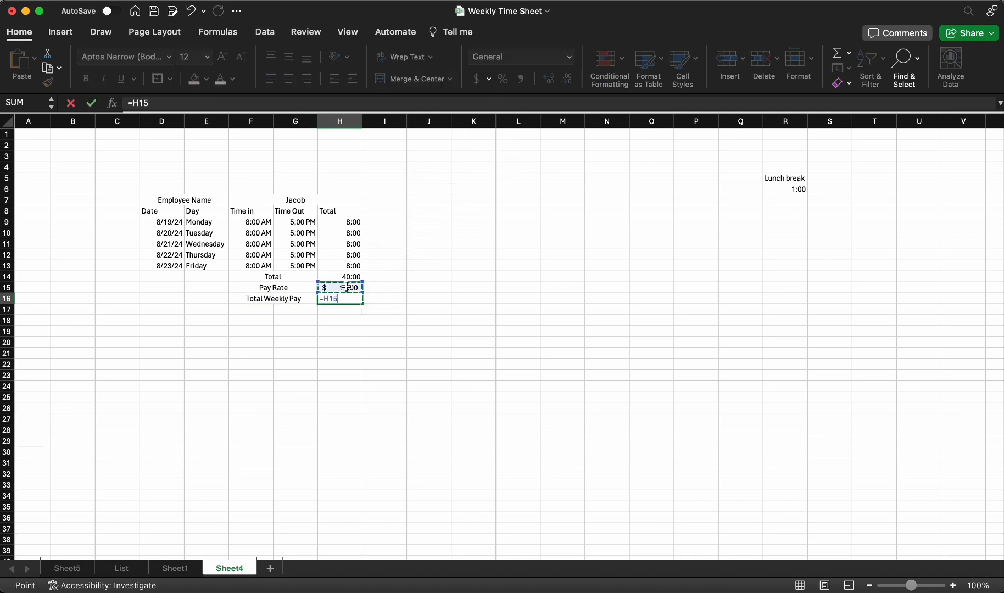
{"action": "type", "text": "*"}
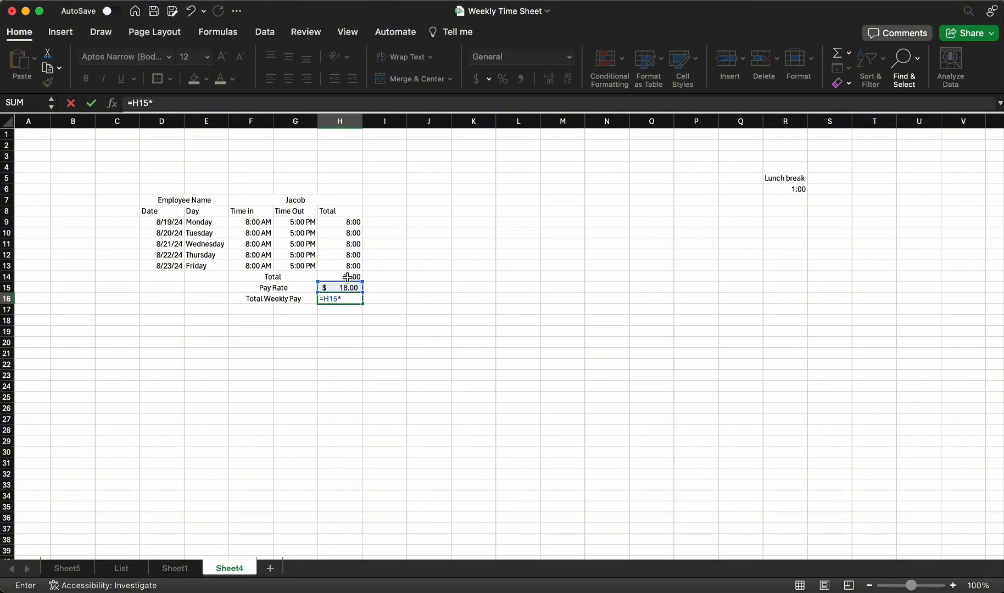
{"action": "left_click", "coordinate": [348, 276]}
{"action": "key", "text": "Return"}
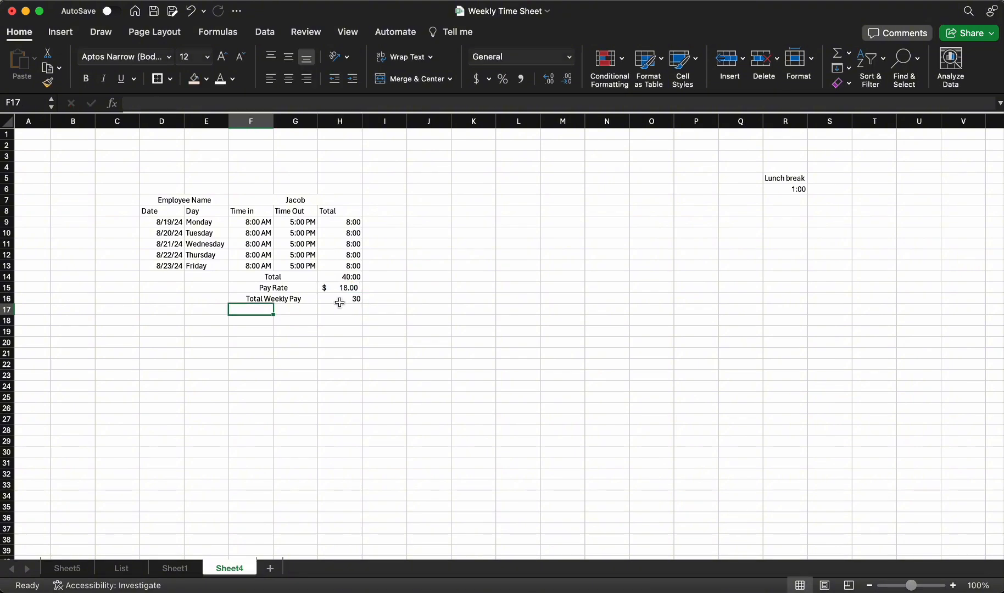
{"action": "left_click", "coordinate": [338, 301]}
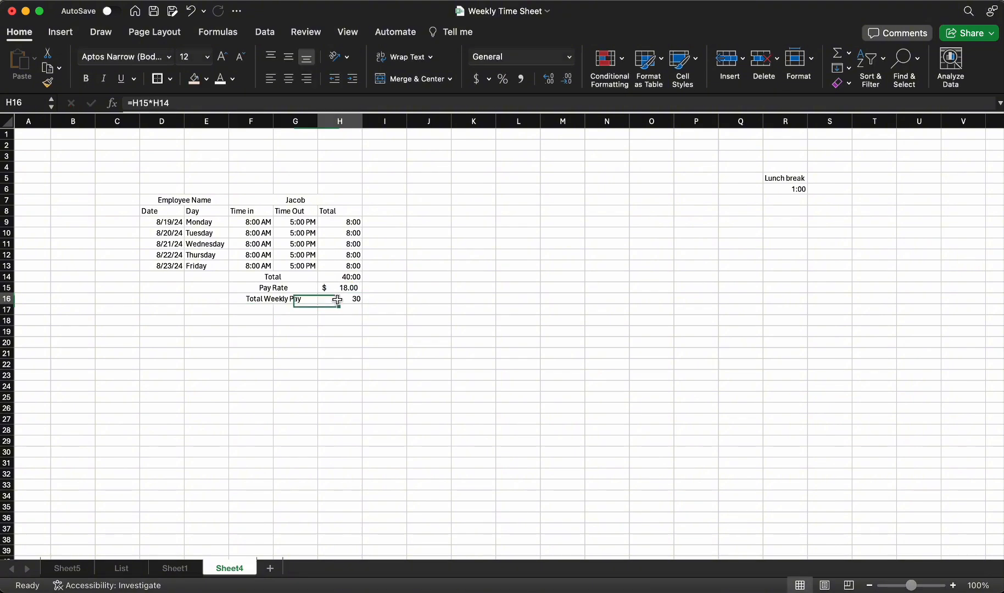
Step: Change the H16 formula to =(H15*H14)*24 and apply the dollar accounting format to the weekly pay
{"action": "left_click", "coordinate": [180, 102]}
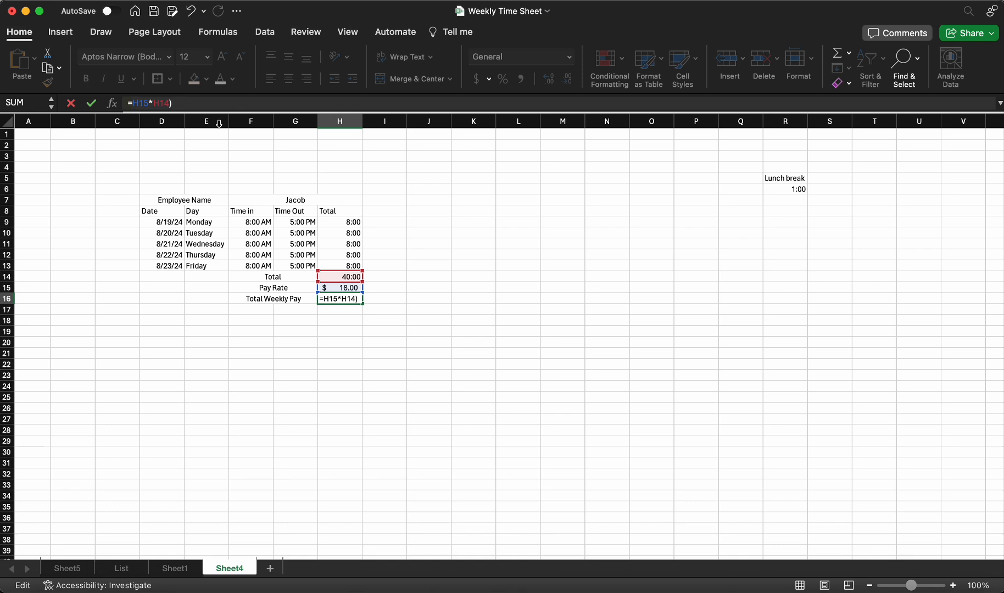
{"action": "type", "text": "("}
{"action": "key", "text": "Return"}
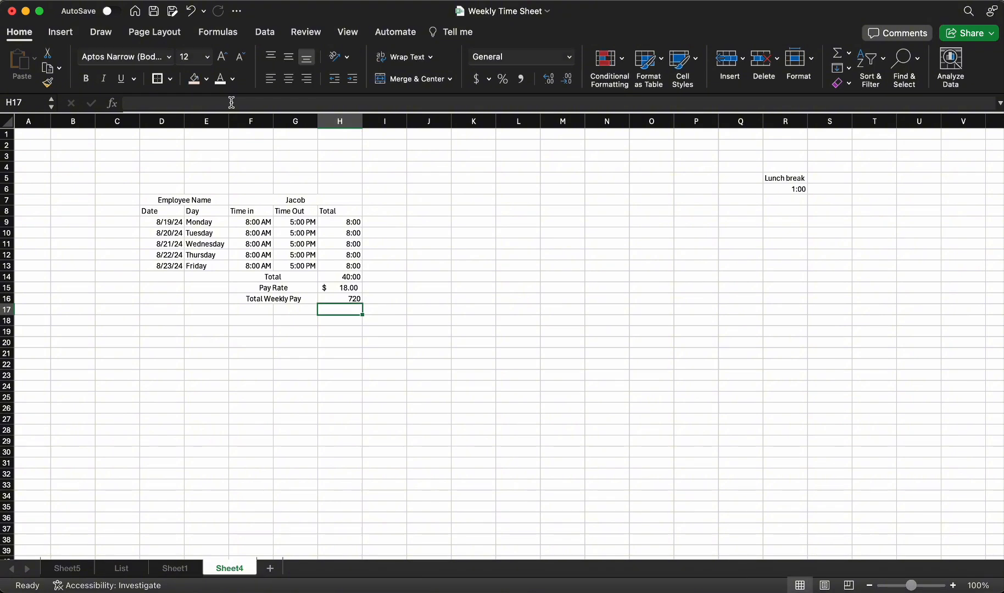
{"action": "left_click", "coordinate": [335, 301]}
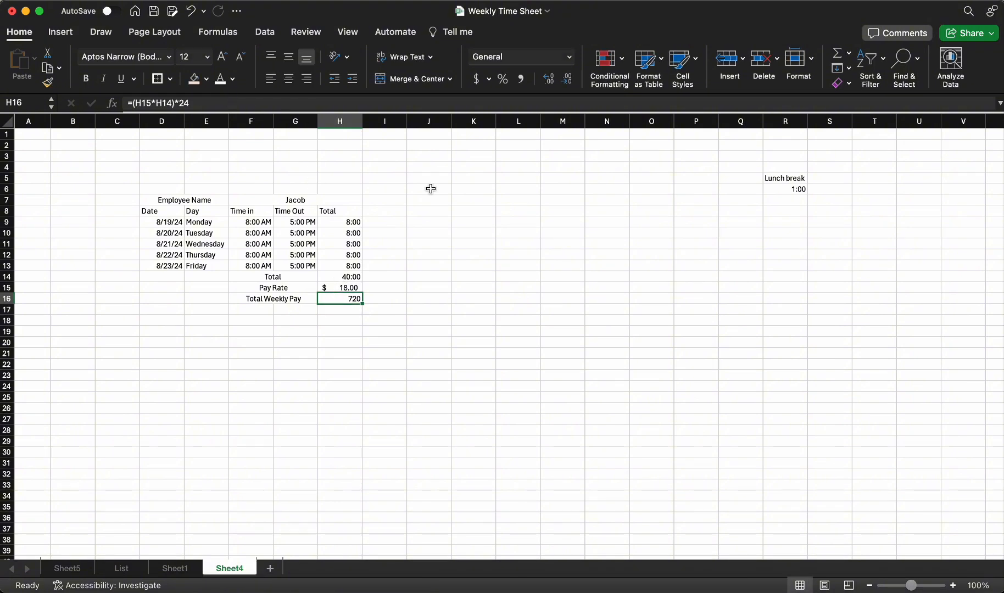
{"action": "left_click", "coordinate": [477, 81]}
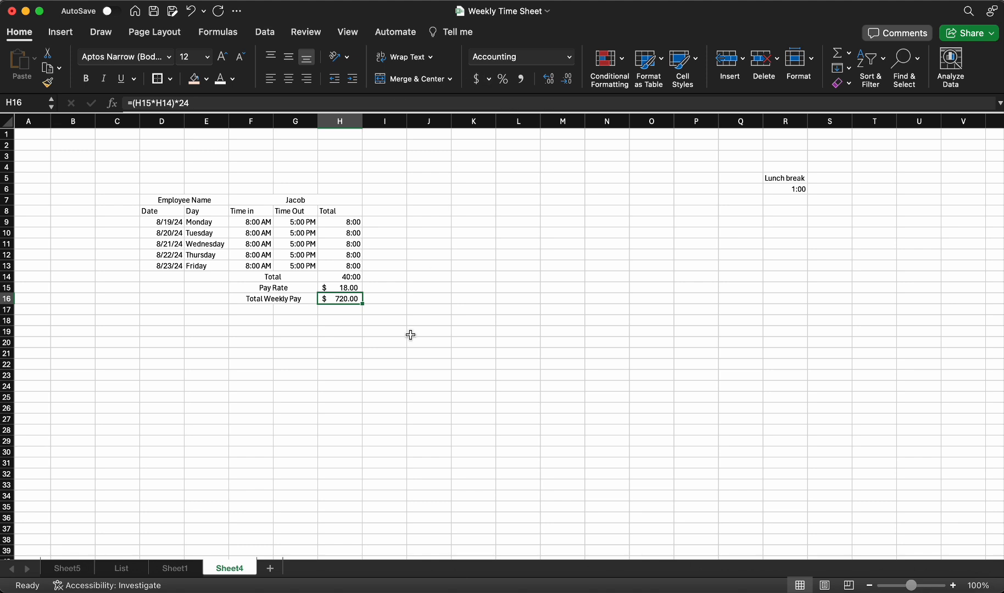
{"action": "left_click", "coordinate": [411, 335]}
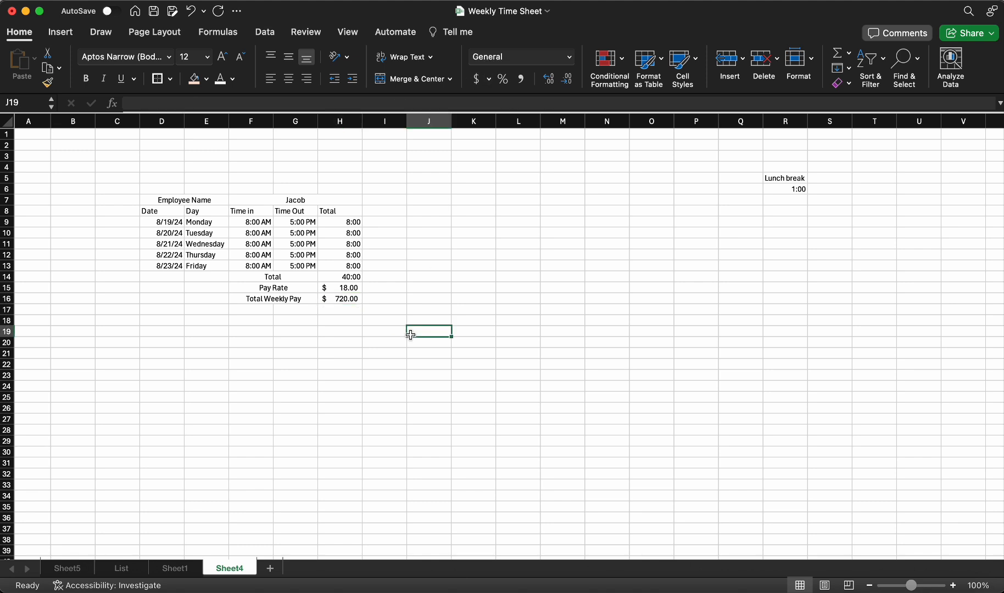
{"action": "left_click", "coordinate": [473, 222]}
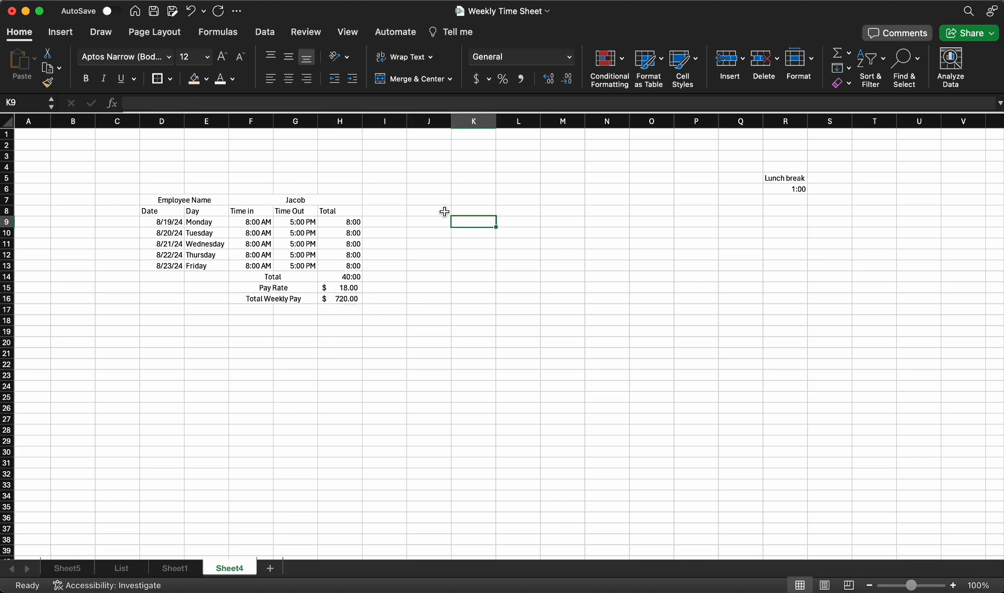
Step: Copy the employee block F7:H16 and paste it at I7, L7 and O7 for three more employees
{"action": "left_click", "coordinate": [252, 205]}
{"action": "left_click_drag", "start_coordinate": [252, 205], "coordinate": [339, 300]}
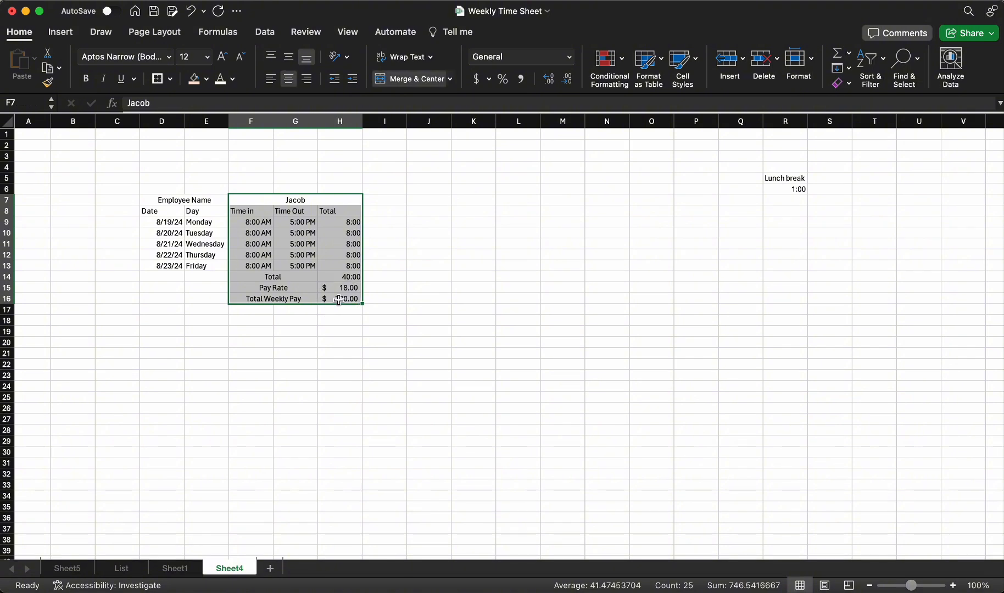
{"action": "key", "text": "super+c"}
{"action": "left_click", "coordinate": [386, 202]}
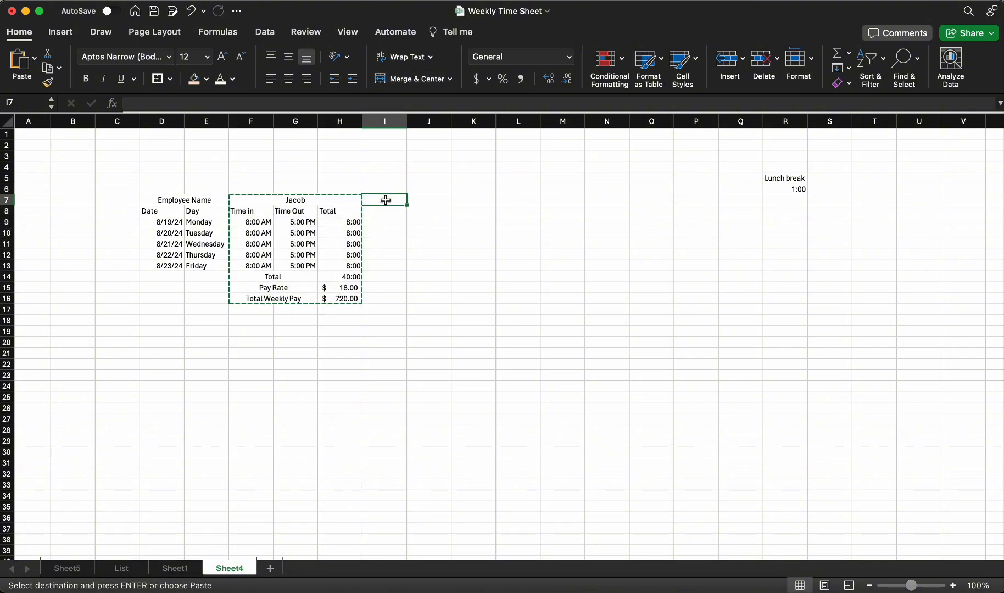
{"action": "key", "text": "super+v"}
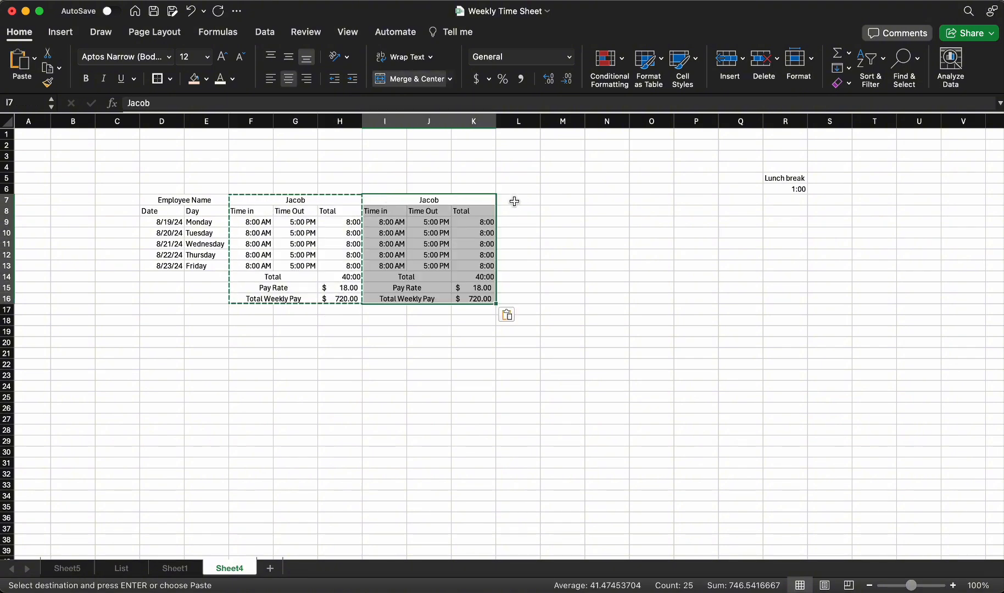
{"action": "left_click", "coordinate": [514, 201]}
{"action": "key", "text": "super+v"}
{"action": "left_click", "coordinate": [648, 199]}
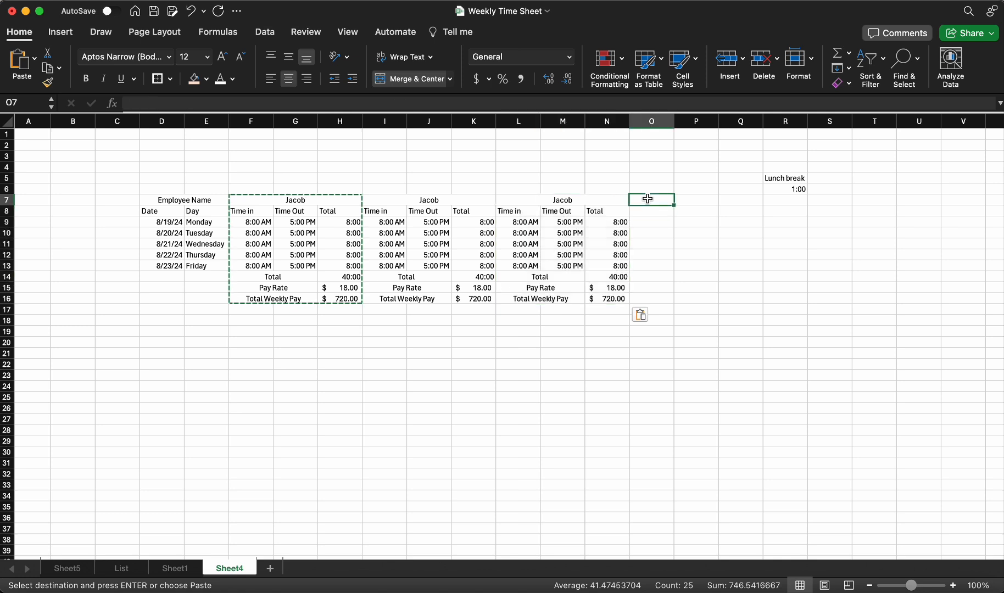
{"action": "key", "text": "super+v"}
{"action": "left_click", "coordinate": [832, 254]}
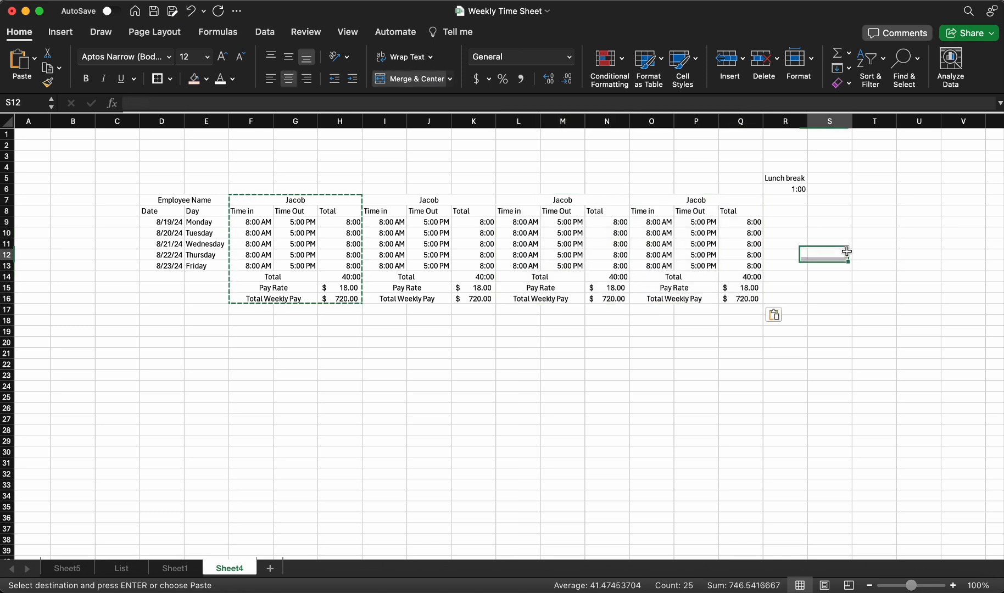
Step: Move the Lunch break label and its time from R5:R6 to Q5:Q6
{"action": "left_click_drag", "start_coordinate": [785, 176], "coordinate": [785, 186]}
{"action": "key", "text": "super+c"}
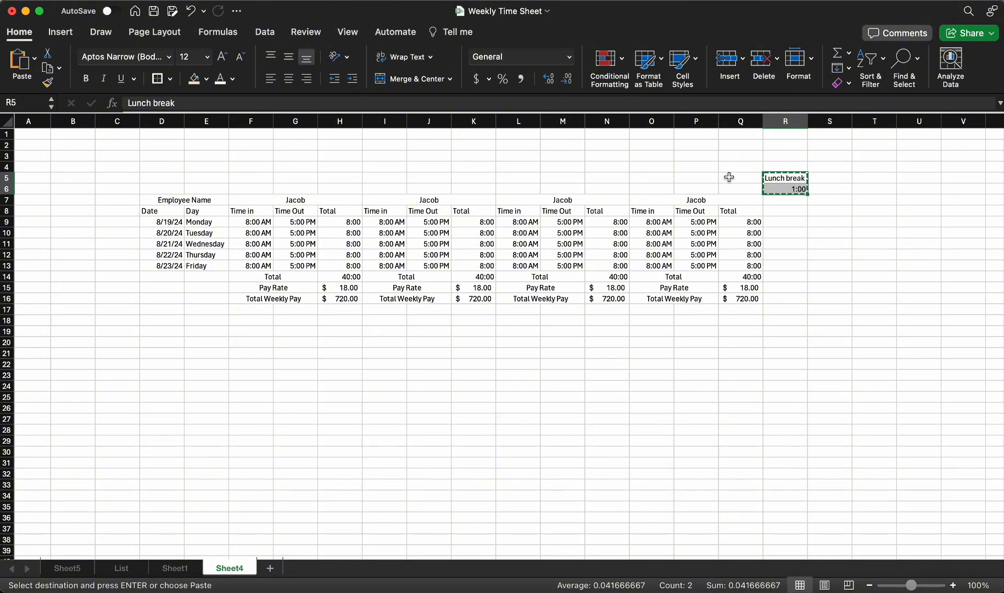
{"action": "left_click", "coordinate": [728, 177]}
{"action": "key", "text": "Return"}
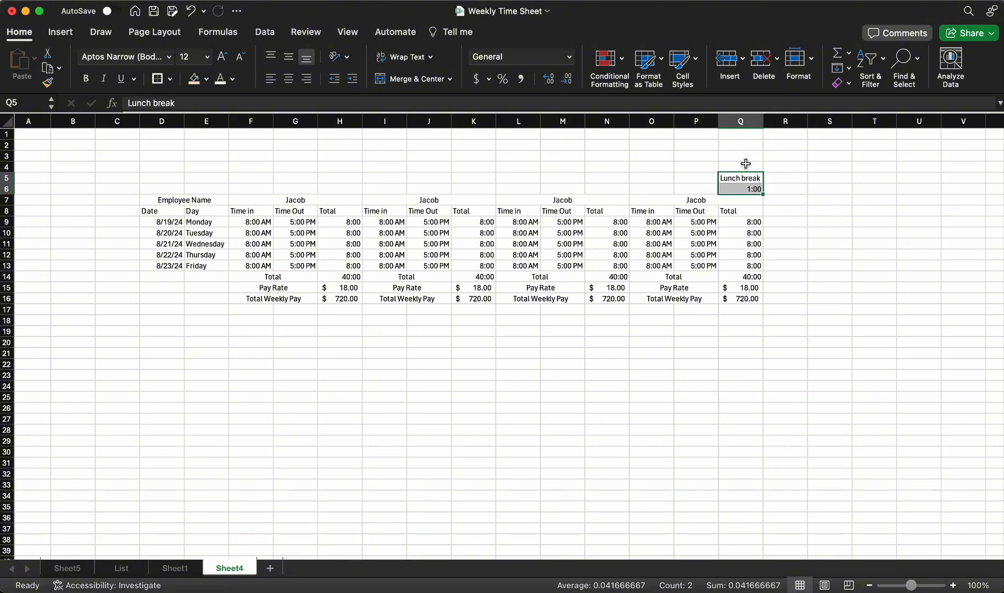
{"action": "left_click", "coordinate": [497, 384]}
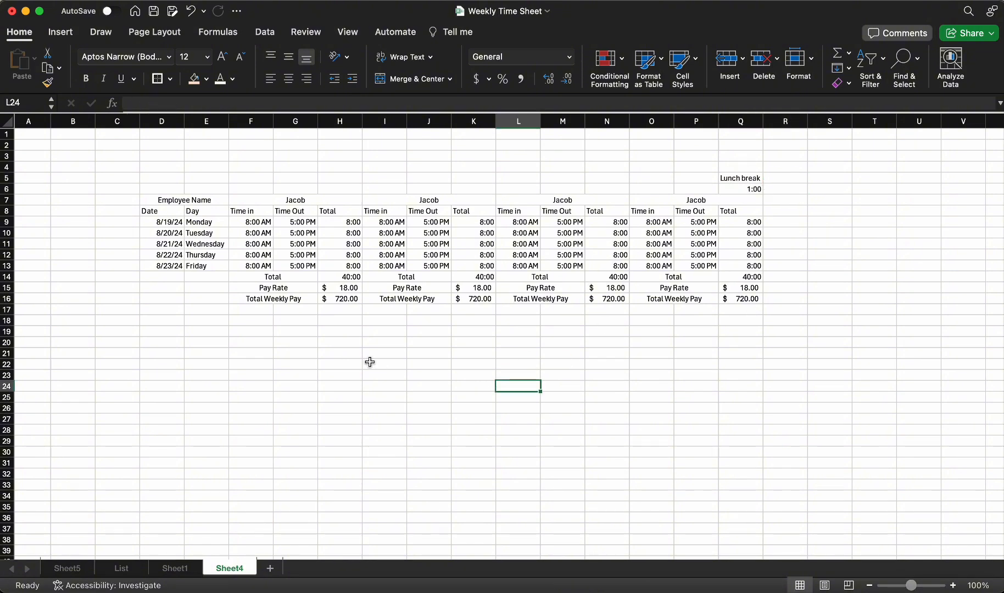
{"action": "left_click", "coordinate": [278, 243]}
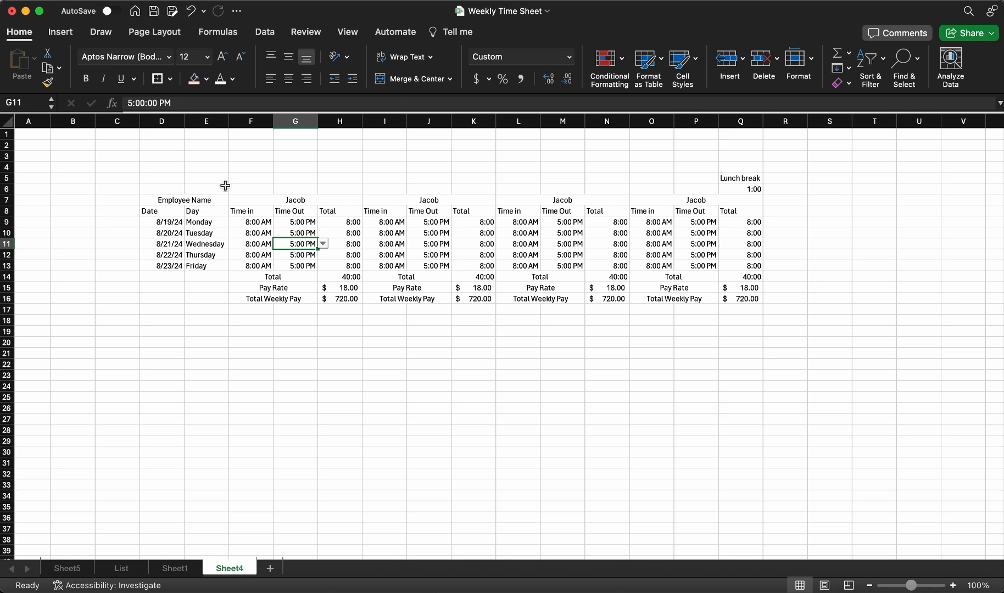
Step: Merge and center D1:Q1 and enter the title Weekly Time Sheet
{"action": "left_click_drag", "start_coordinate": [164, 135], "coordinate": [740, 127]}
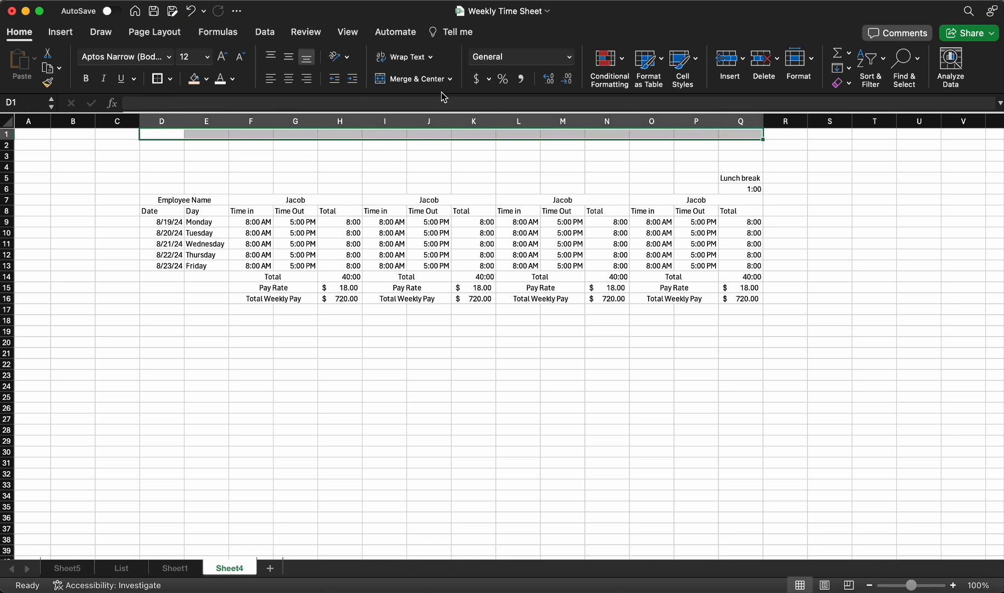
{"action": "left_click", "coordinate": [415, 80]}
{"action": "type", "text": "We"}
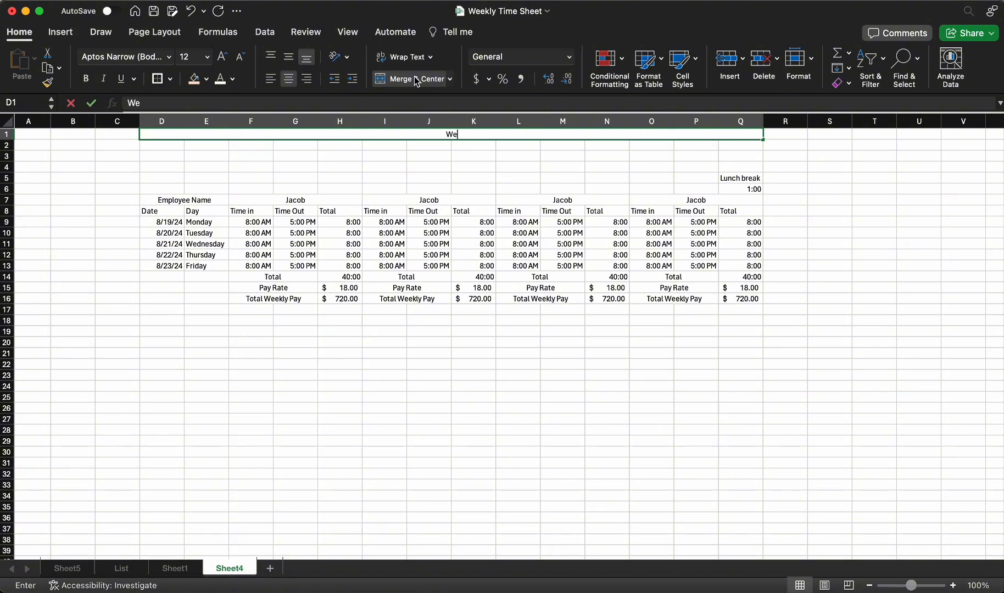
{"action": "type", "text": "ekly Time"}
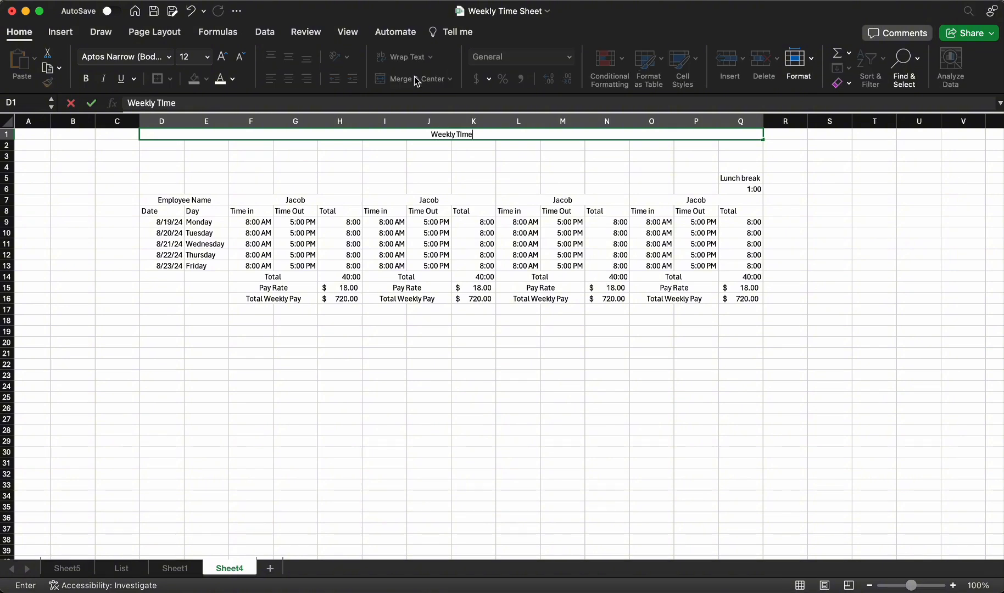
{"action": "type", "text": "Sheet"}
{"action": "double_click", "coordinate": [466, 134]}
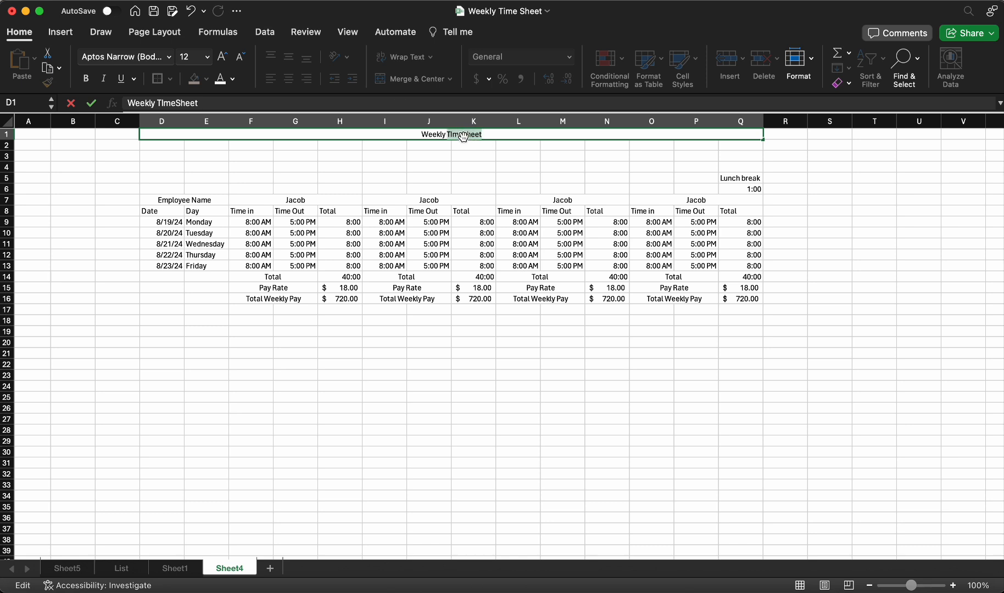
{"action": "type", "text": "T"}
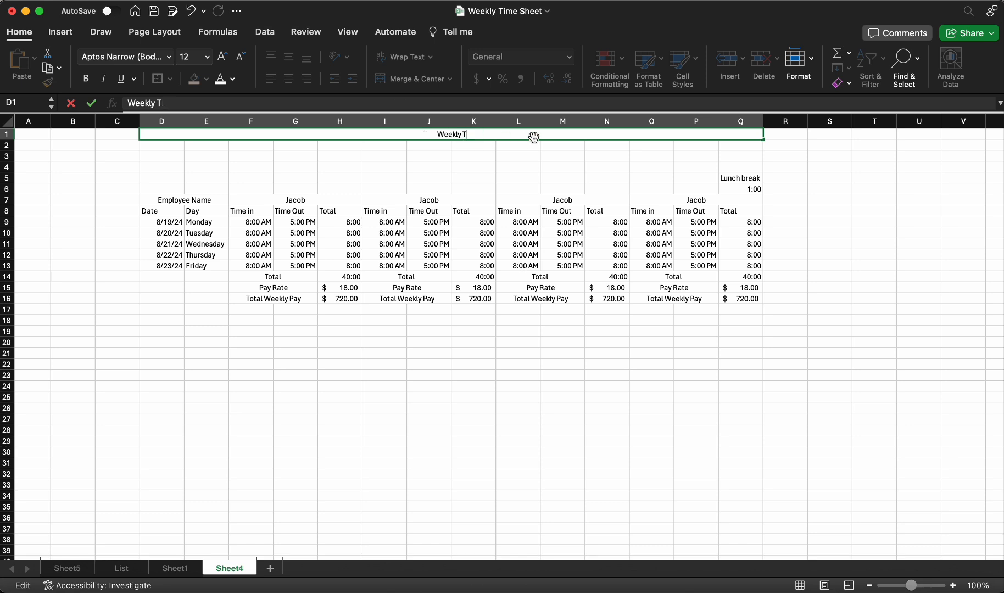
{"action": "type", "text": "imeShee"}
{"action": "key", "text": "BackSpace"}
{"action": "key", "text": "BackSpace"}
{"action": "key", "text": "BackSpace"}
{"action": "type", "text": "heet"}
{"action": "key", "text": "Return"}
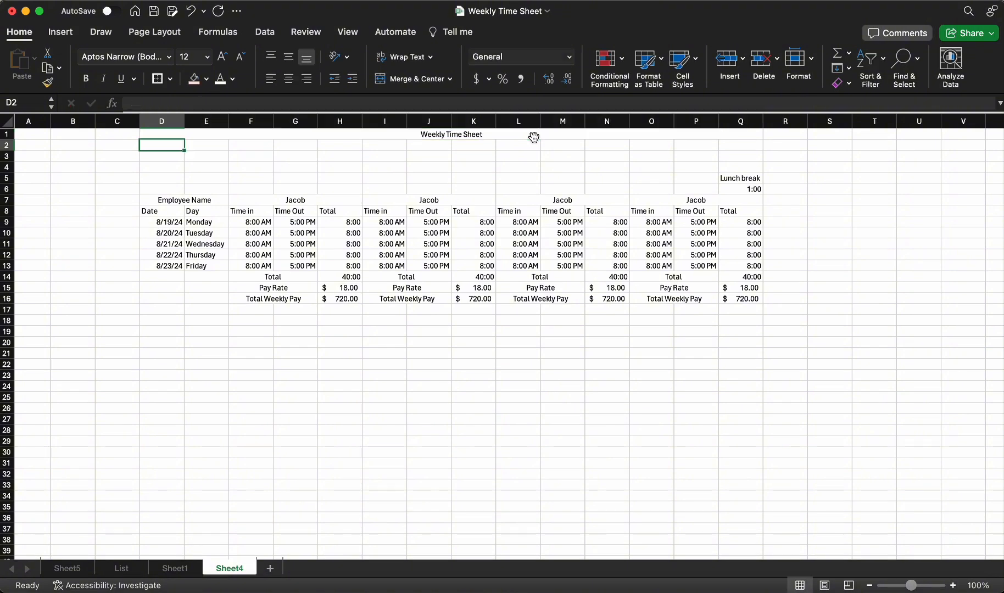
Step: Merge and center D2:E2 below the sheet title
{"action": "left_click", "coordinate": [190, 160]}
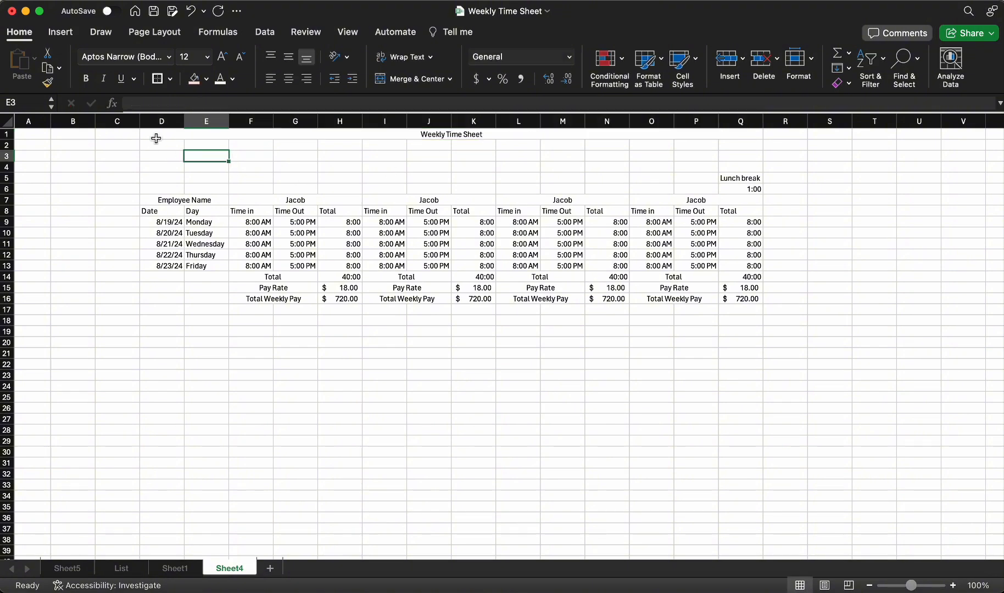
{"action": "left_click_drag", "start_coordinate": [152, 149], "coordinate": [203, 144]}
{"action": "left_click", "coordinate": [416, 80]}
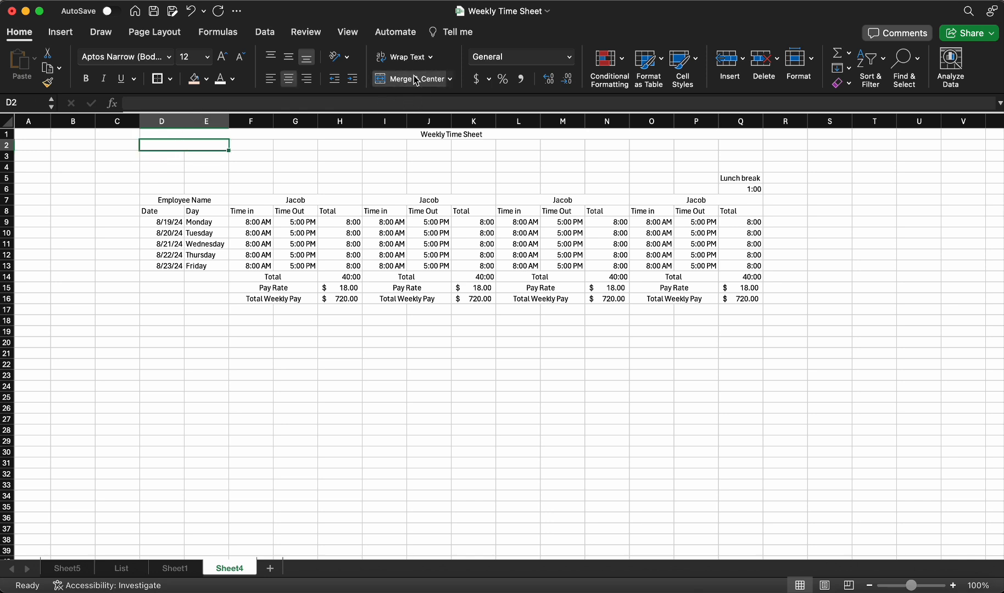
{"action": "type", "text": "Or"}
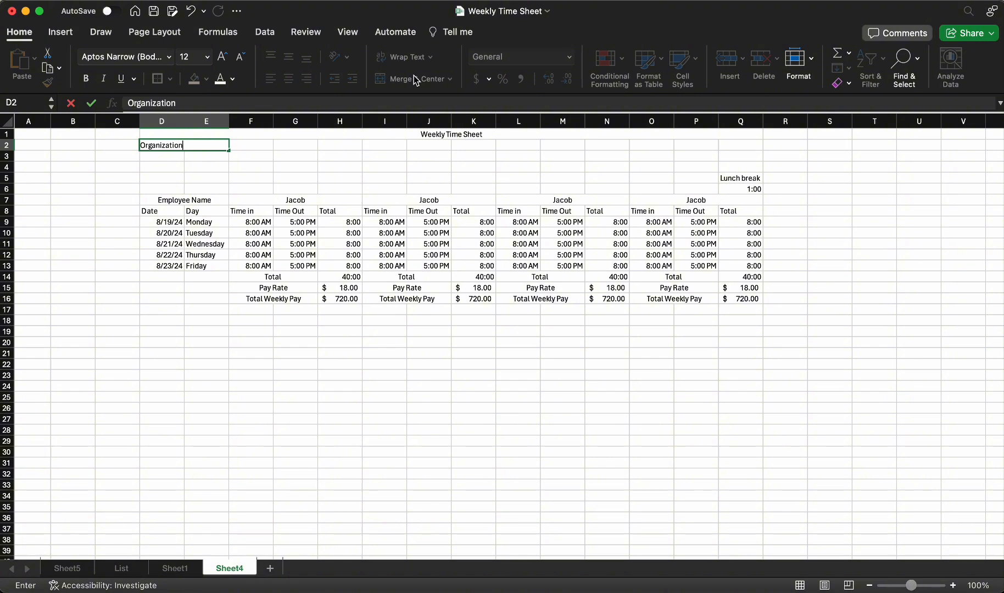
{"action": "type", "text": "ganizatio"}
{"action": "key", "text": "BackSpace"}
{"action": "key", "text": "BackSpace"}
{"action": "key", "text": "BackSpace"}
{"action": "key", "text": "BackSpace"}
{"action": "key", "text": "BackSpace"}
{"action": "key", "text": "BackSpace"}
{"action": "key", "text": "BackSpace"}
{"action": "key", "text": "BackSpace"}
{"action": "key", "text": "BackSpace"}
{"action": "key", "text": "BackSpace"}
{"action": "key", "text": "BackSpace"}
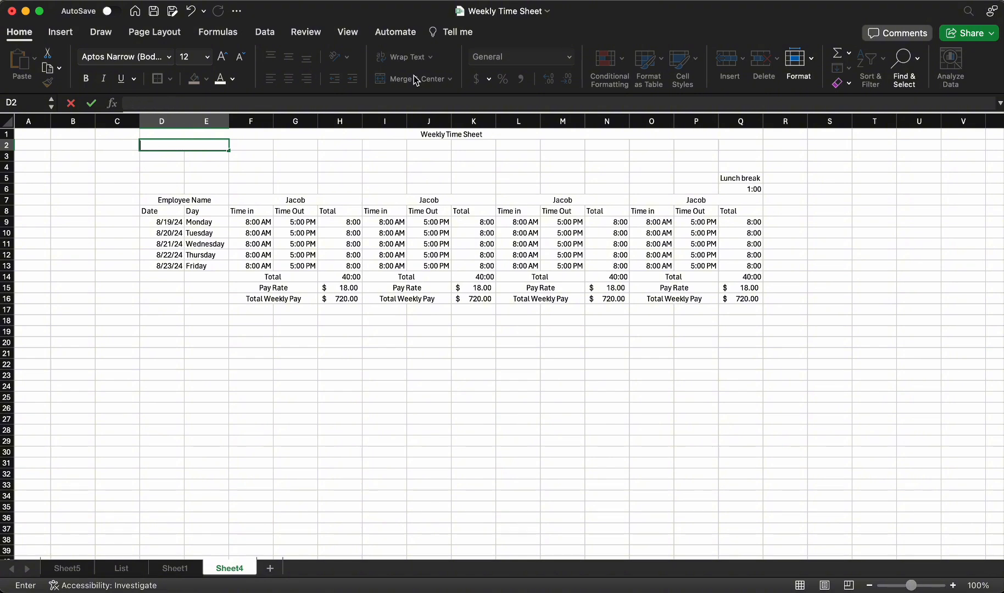
Step: Enter the label Department Name in D2 and the value Operations in a merged and centered F2:G2
{"action": "type", "text": "Department Name"}
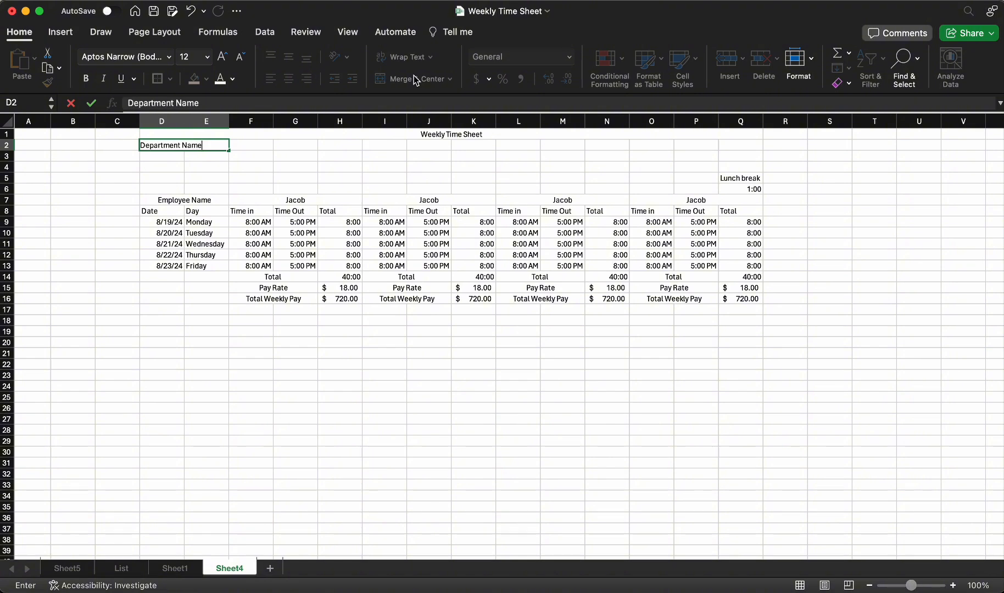
{"action": "key", "text": "Tab"}
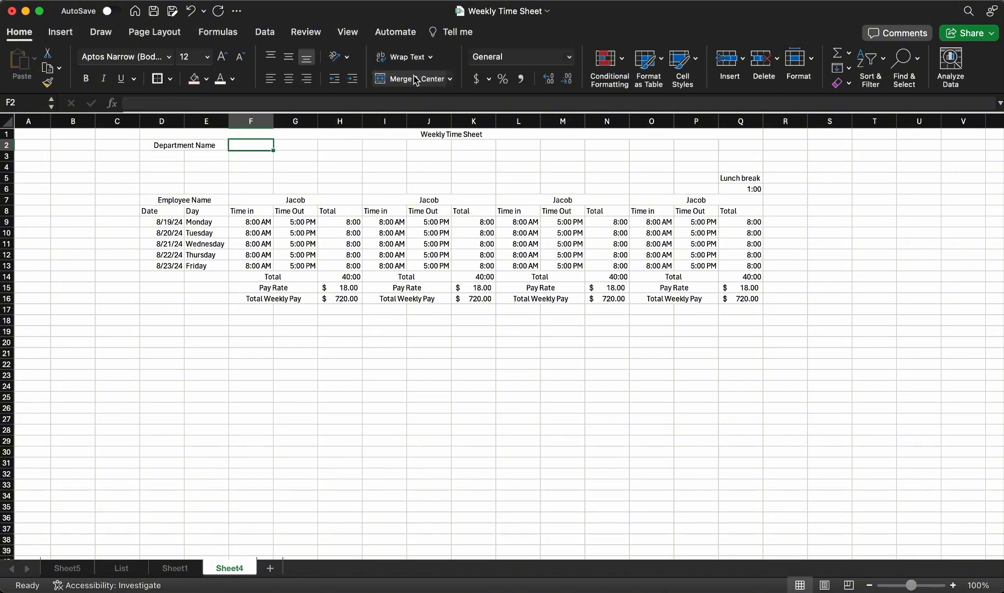
{"action": "left_click", "coordinate": [303, 145]}
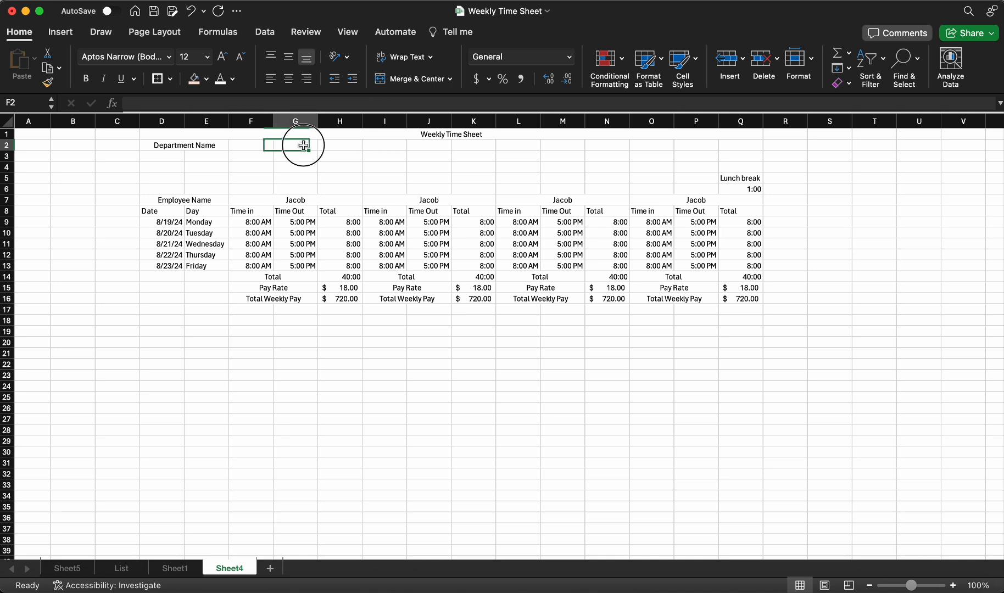
{"action": "left_click", "coordinate": [395, 80]}
{"action": "type", "text": "Operations"}
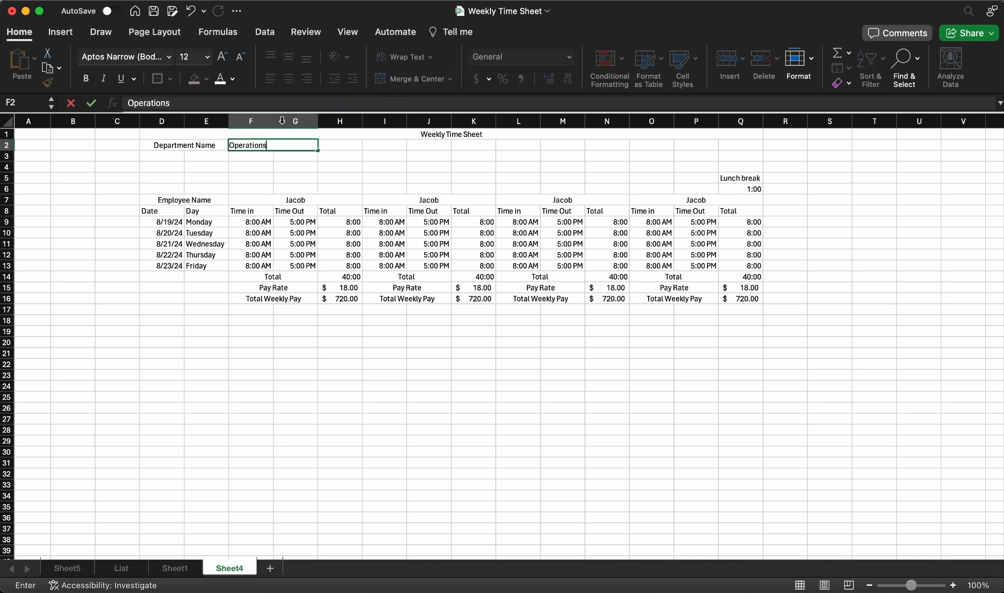
{"action": "key", "text": "Return"}
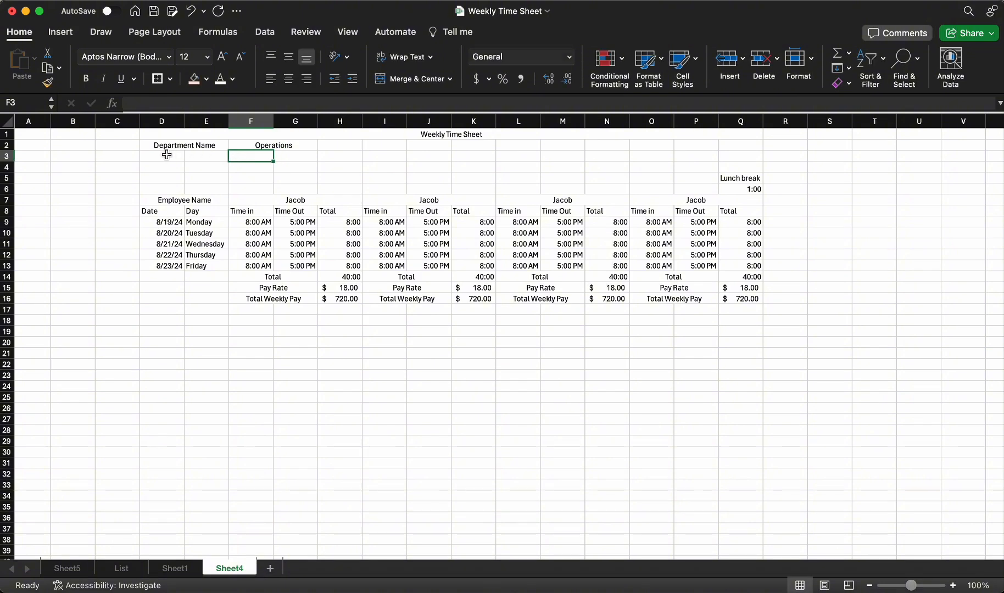
Step: Merge and center D3:E3 and enter the label Manager Name
{"action": "left_click", "coordinate": [182, 157]}
{"action": "left_click_drag", "start_coordinate": [183, 157], "coordinate": [206, 156]}
{"action": "left_click", "coordinate": [413, 79]}
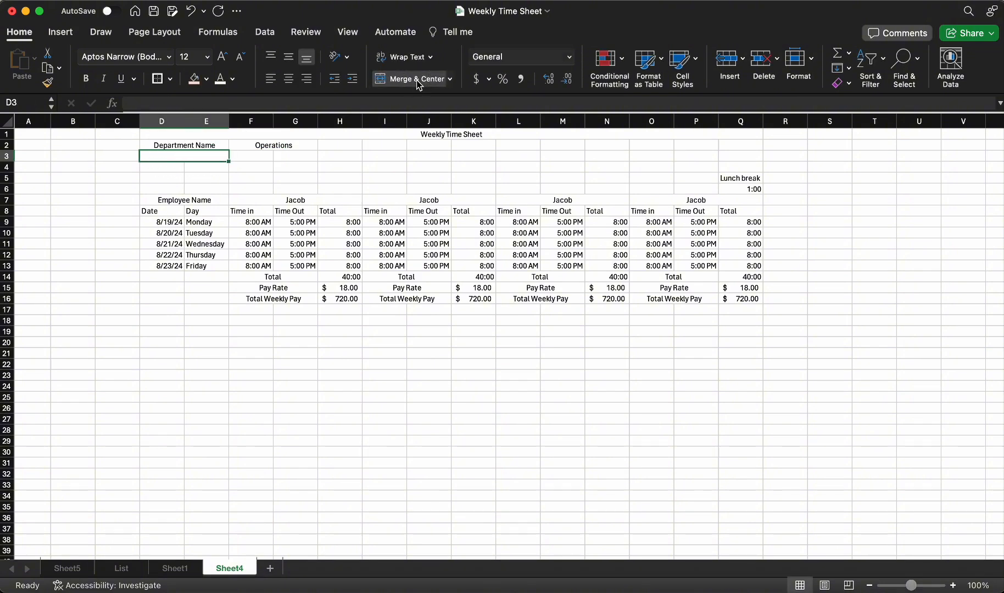
{"action": "type", "text": "Manger Name"}
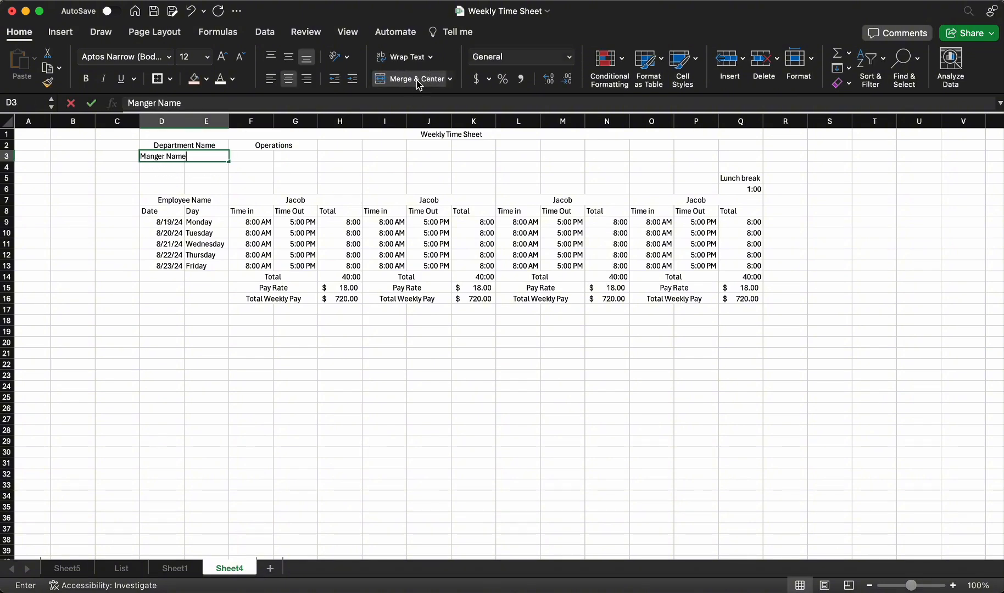
{"action": "key", "text": "BackSpace"}
{"action": "key", "text": "BackSpace"}
{"action": "key", "text": "BackSpace"}
{"action": "key", "text": "BackSpace"}
{"action": "key", "text": "BackSpace"}
{"action": "key", "text": "BackSpace"}
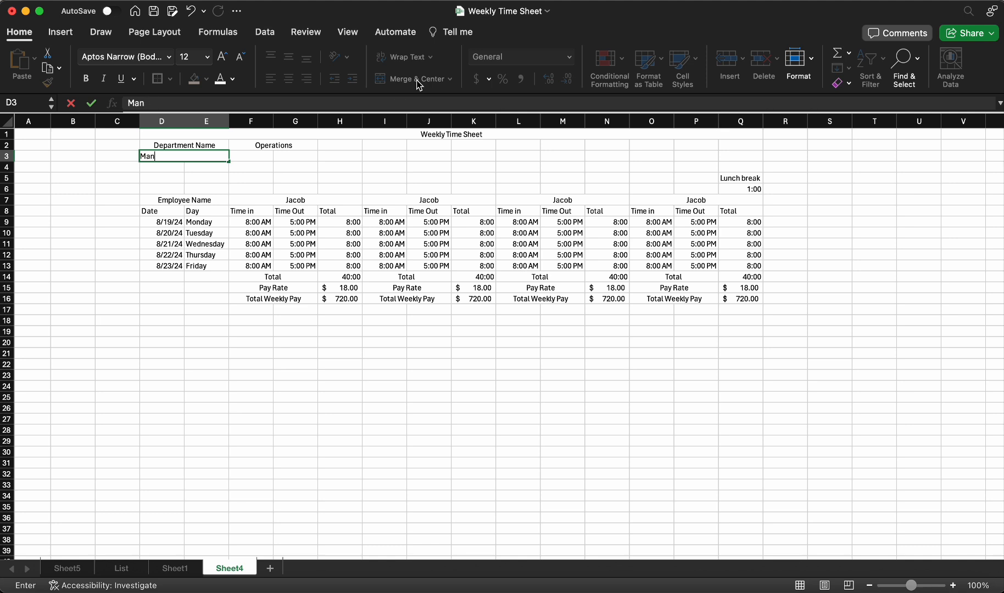
{"action": "type", "text": "er Name"}
{"action": "key", "text": "Tab"}
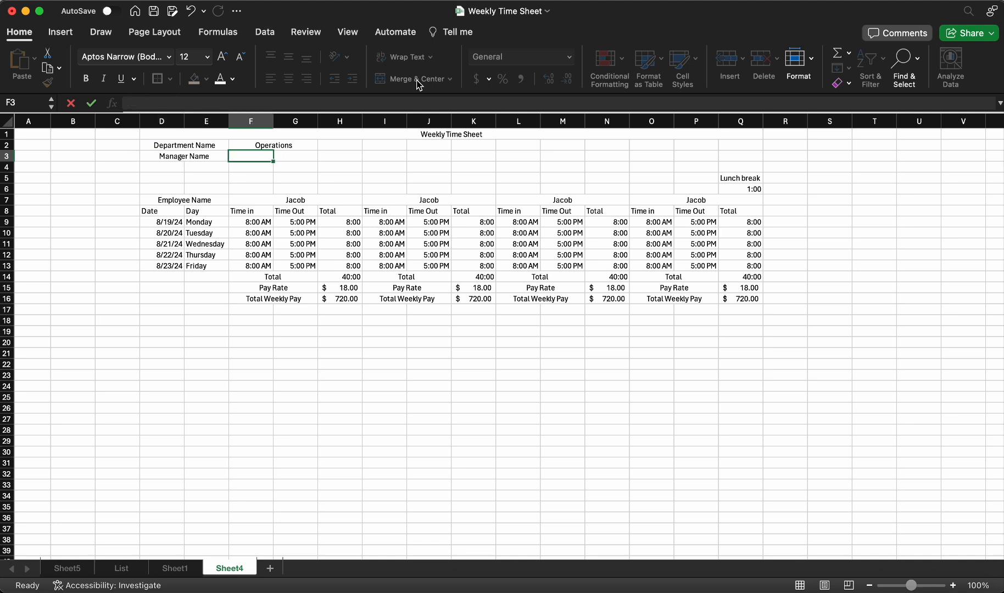
Step: Merge and center F3:G3 and enter the manager's full name
{"action": "left_click_drag", "start_coordinate": [312, 156], "coordinate": [253, 156]}
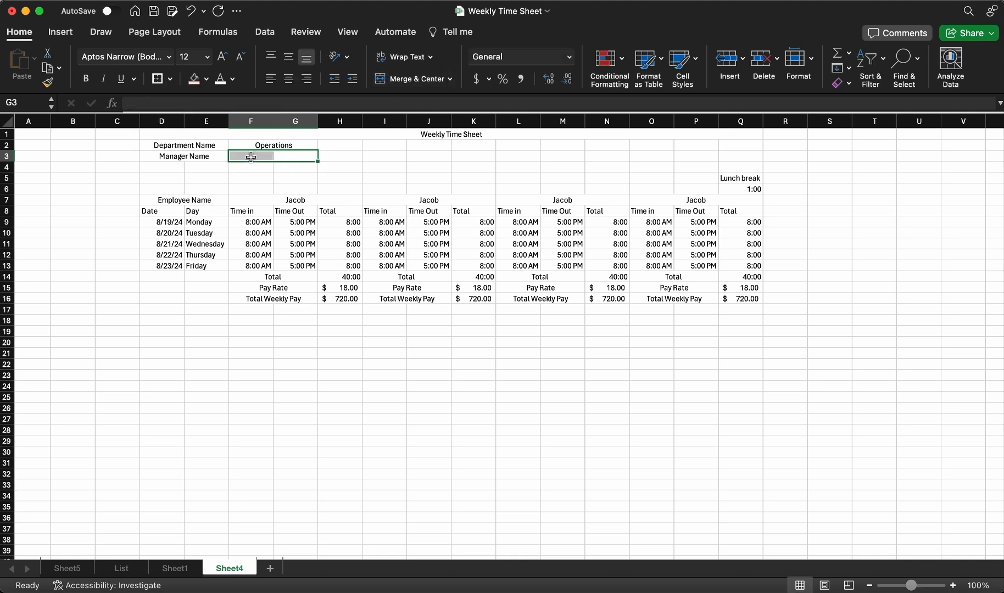
{"action": "left_click", "coordinate": [417, 80]}
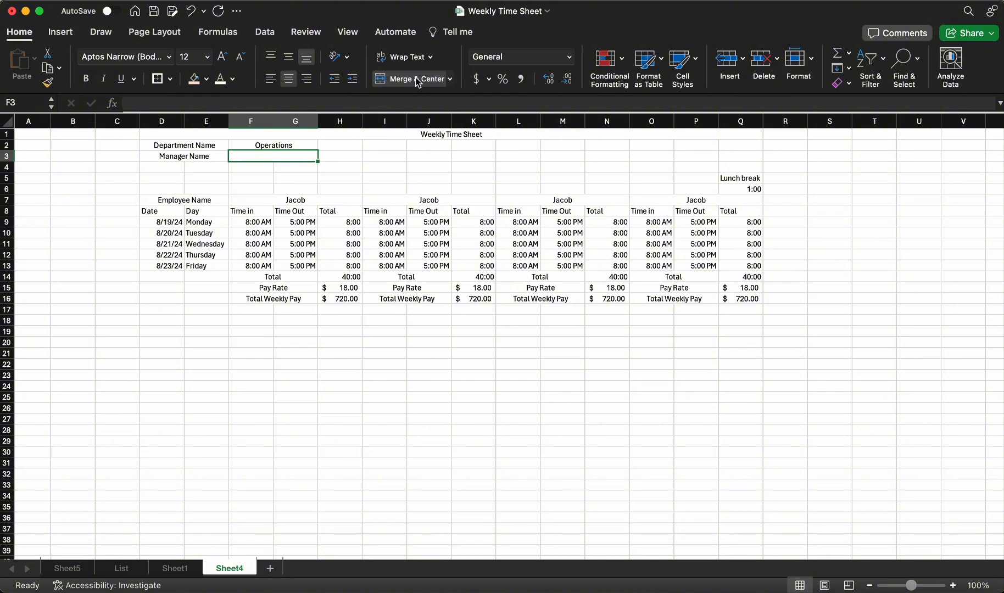
{"action": "type", "text": "Maria J"}
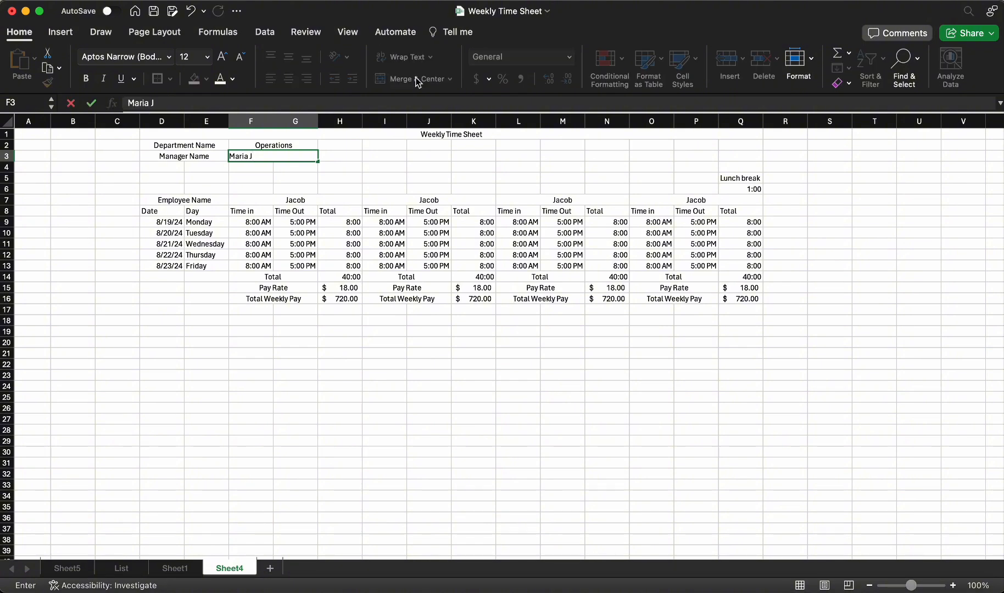
{"action": "type", "text": "ames"}
{"action": "key", "text": "Tab"}
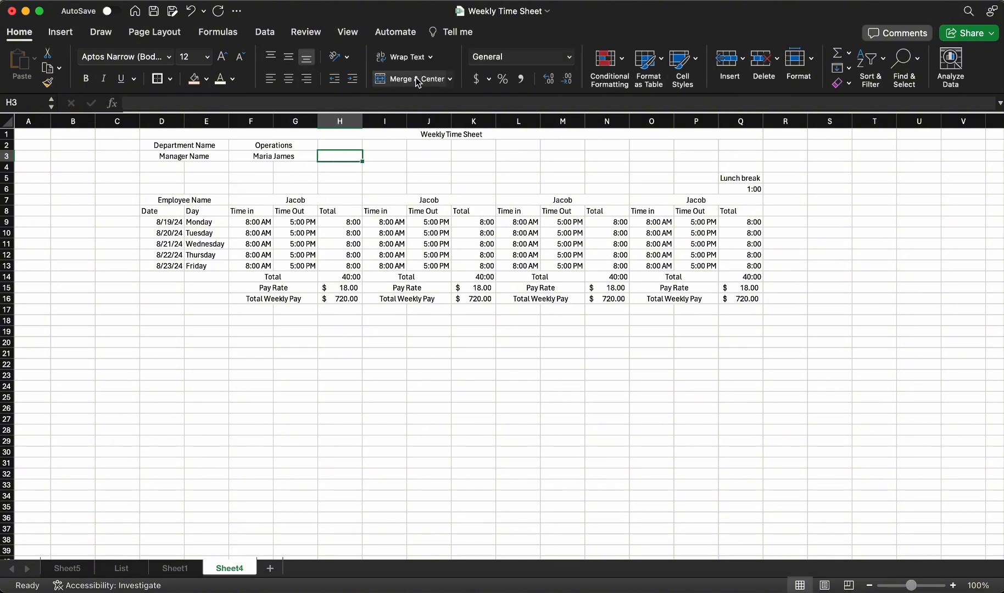
Step: Merge and center H2:P6 and enter the company name Sunshine Private Limited
{"action": "left_click", "coordinate": [162, 170]}
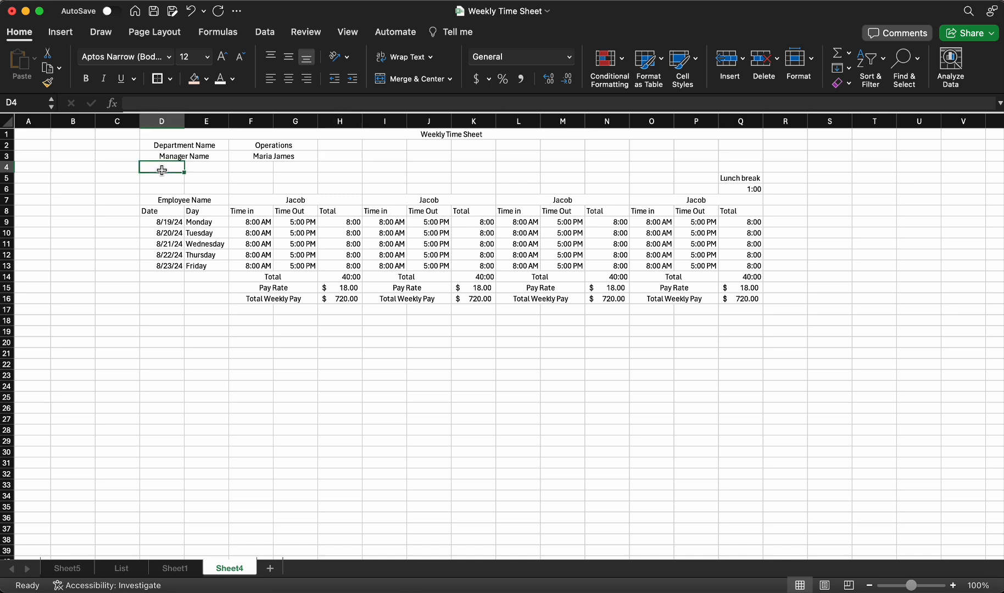
{"action": "left_click", "coordinate": [253, 187]}
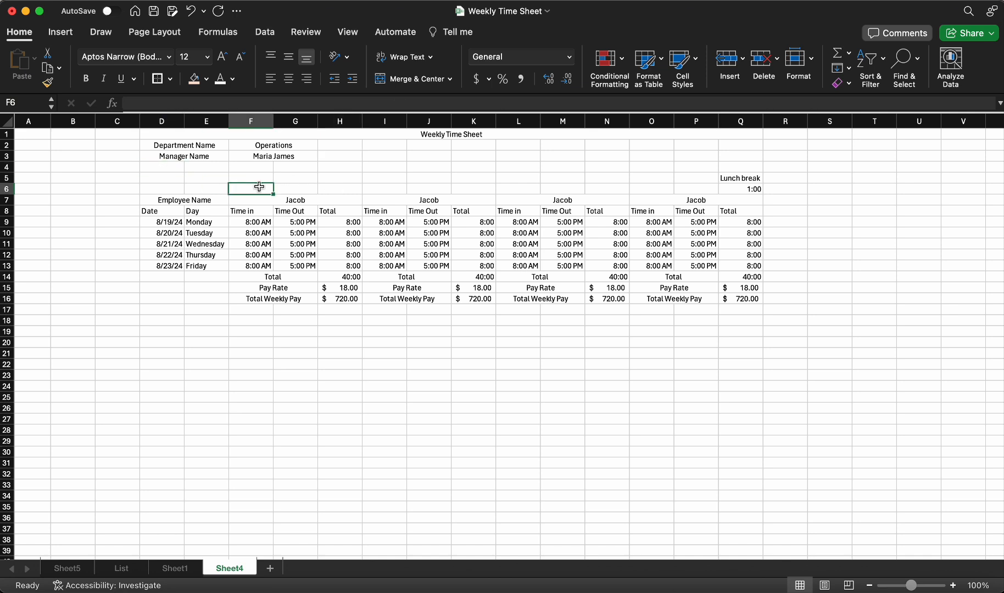
{"action": "left_click_drag", "start_coordinate": [328, 145], "coordinate": [696, 184]}
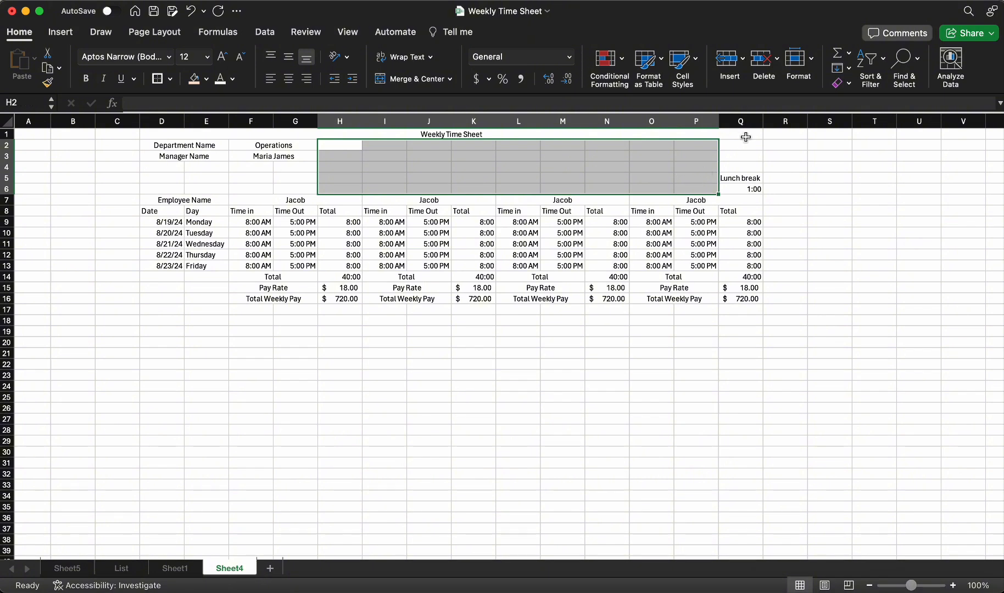
{"action": "left_click", "coordinate": [404, 79]}
{"action": "double_click", "coordinate": [419, 156]}
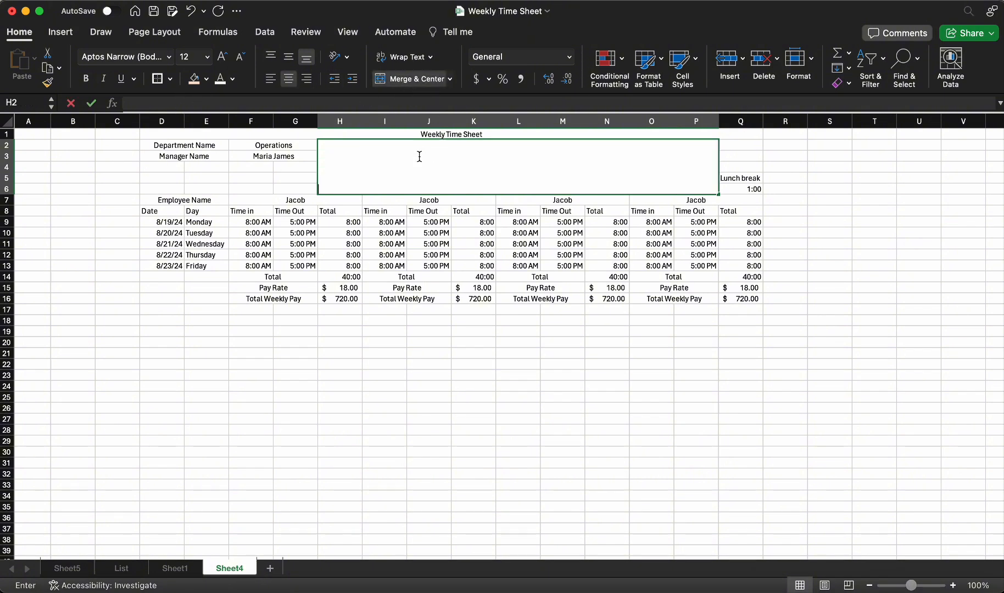
{"action": "type", "text": "Sun"}
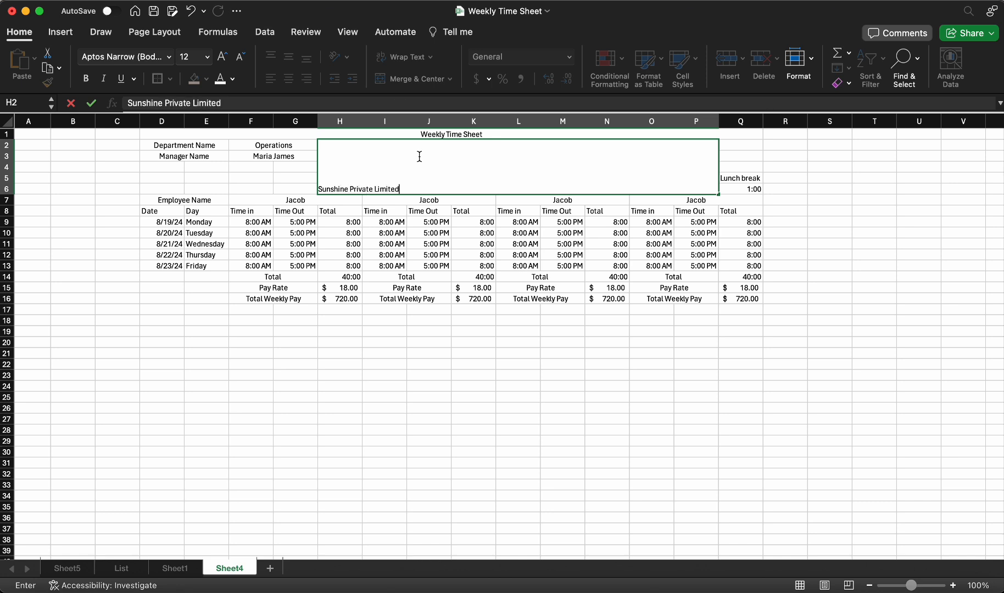
{"action": "type", "text": "shine Private Limited"}
{"action": "left_click", "coordinate": [409, 361]}
Step: Align the company name vertically to the middle of H2:P6 and fill the block with light orange
{"action": "left_click", "coordinate": [478, 180]}
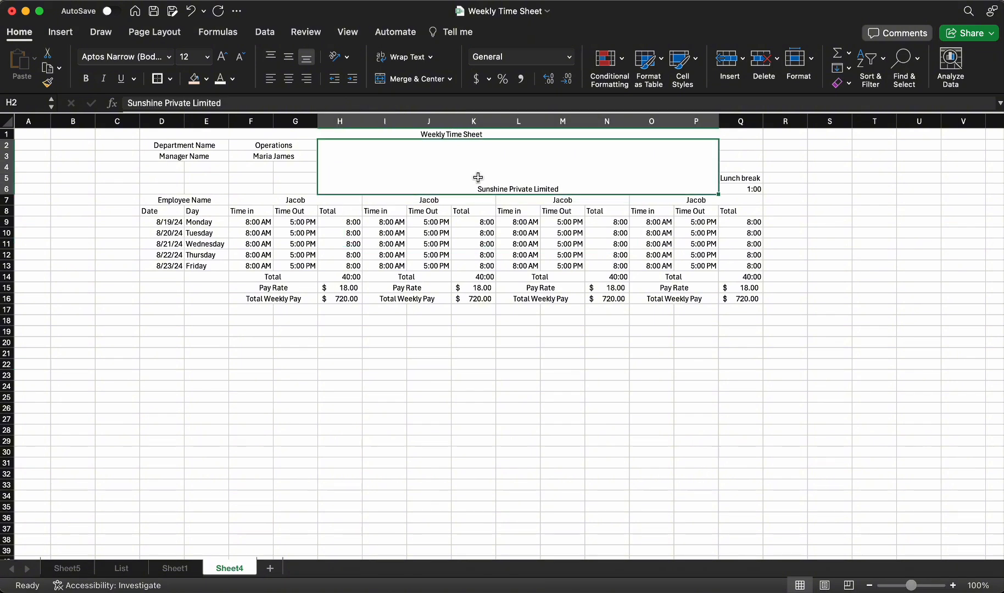
{"action": "left_click", "coordinate": [289, 57]}
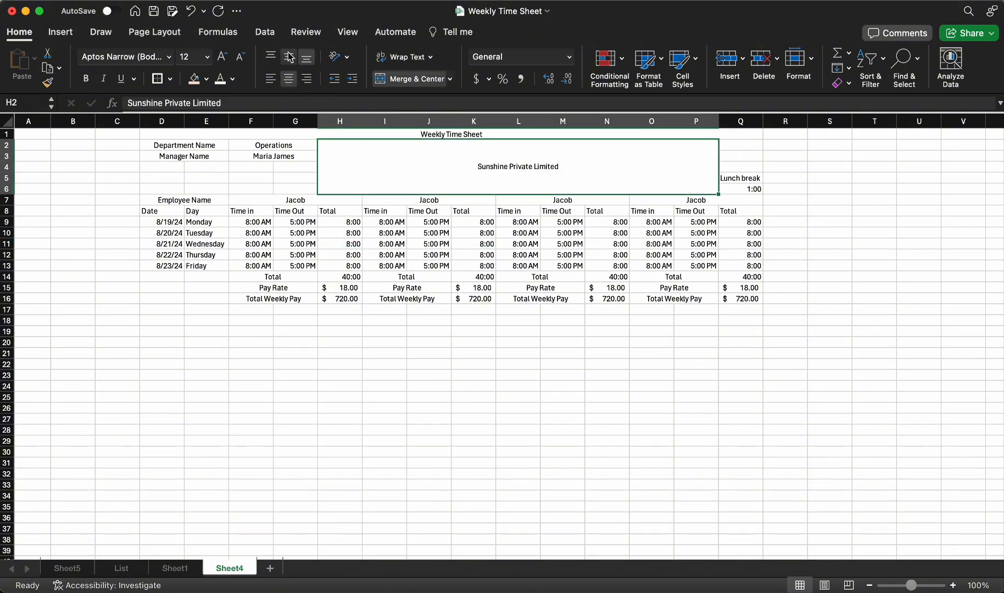
{"action": "left_click", "coordinate": [195, 79]}
{"action": "left_click", "coordinate": [264, 373]}
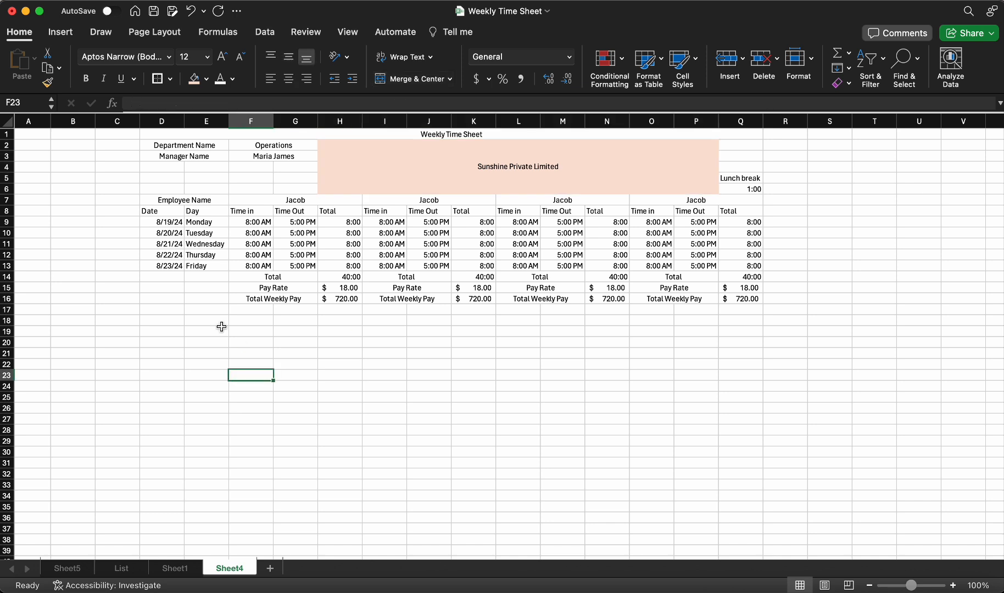
Step: Merge and center the empty block D14:E16 below the dates
{"action": "left_click_drag", "start_coordinate": [155, 278], "coordinate": [216, 297]}
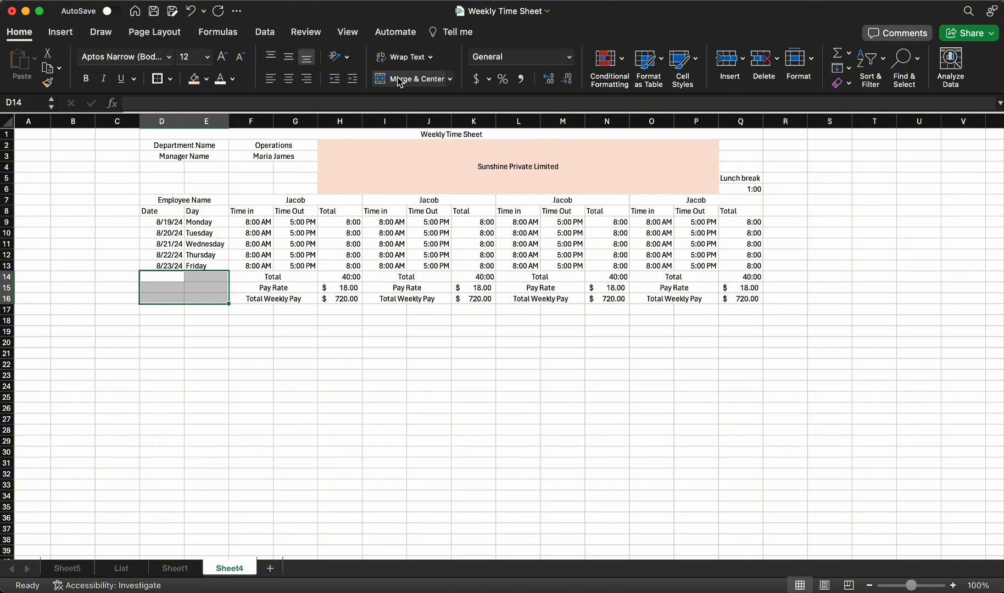
{"action": "left_click", "coordinate": [379, 79]}
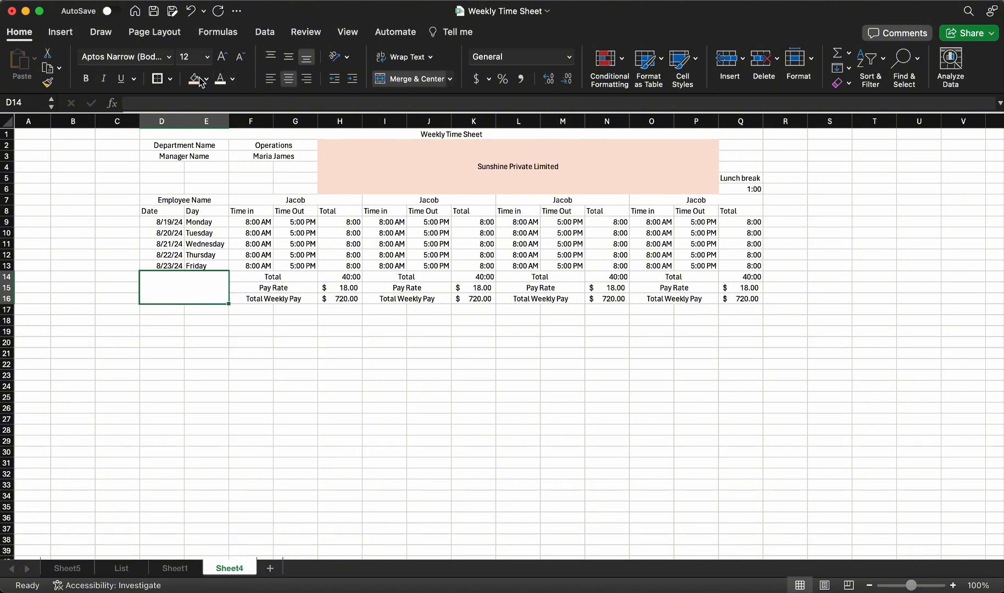
Step: Paste the copied sun-and-waves logo and place it directly after the company name in H2:P6
{"action": "left_click", "coordinate": [58, 33]}
{"action": "left_click", "coordinate": [610, 163]}
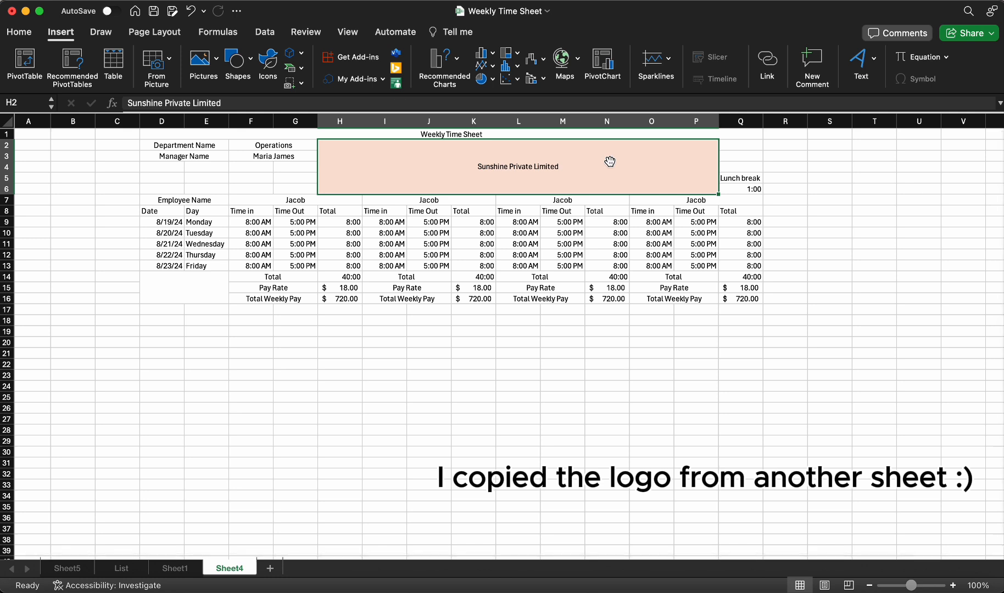
{"action": "key", "text": "cmd+v"}
{"action": "left_click_drag", "start_coordinate": [342, 175], "coordinate": [583, 167]}
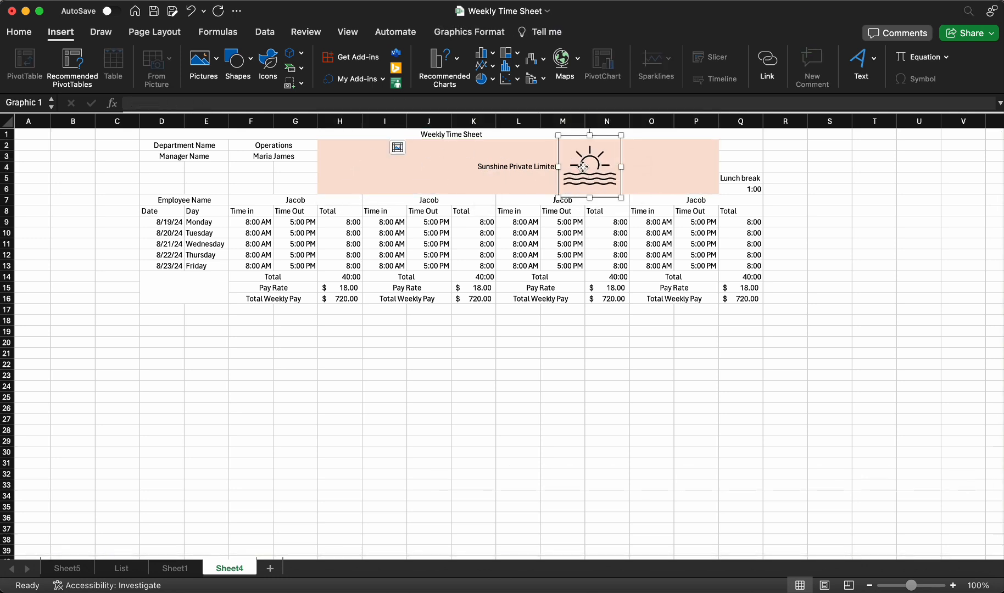
Step: Paste a second copy of the logo into D14:E16 and shrink it to fit the merged cell
{"action": "left_click", "coordinate": [196, 297]}
{"action": "key", "text": "super+v"}
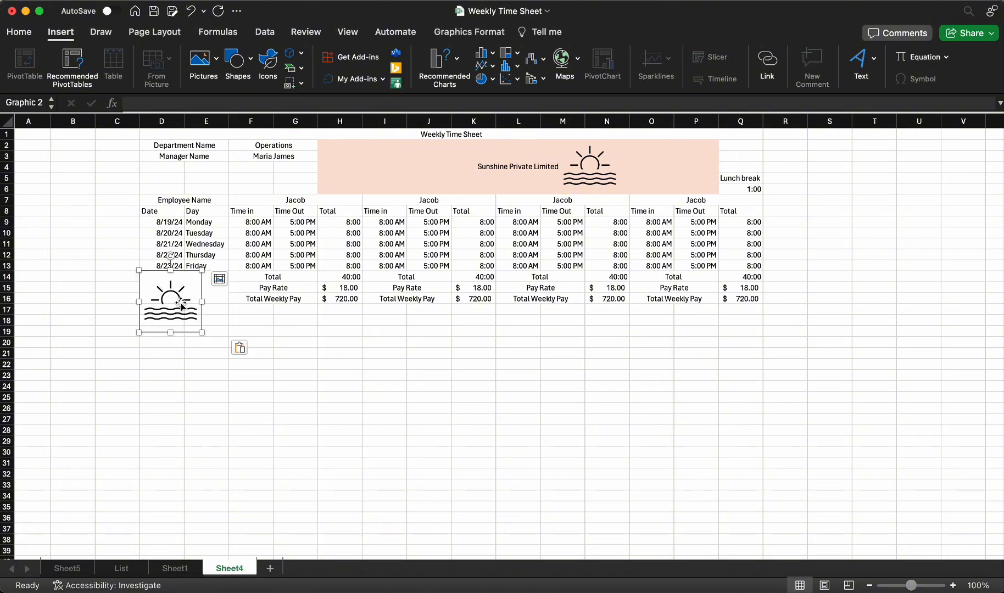
{"action": "left_click_drag", "start_coordinate": [140, 333], "coordinate": [161, 305]}
{"action": "left_click", "coordinate": [163, 342]}
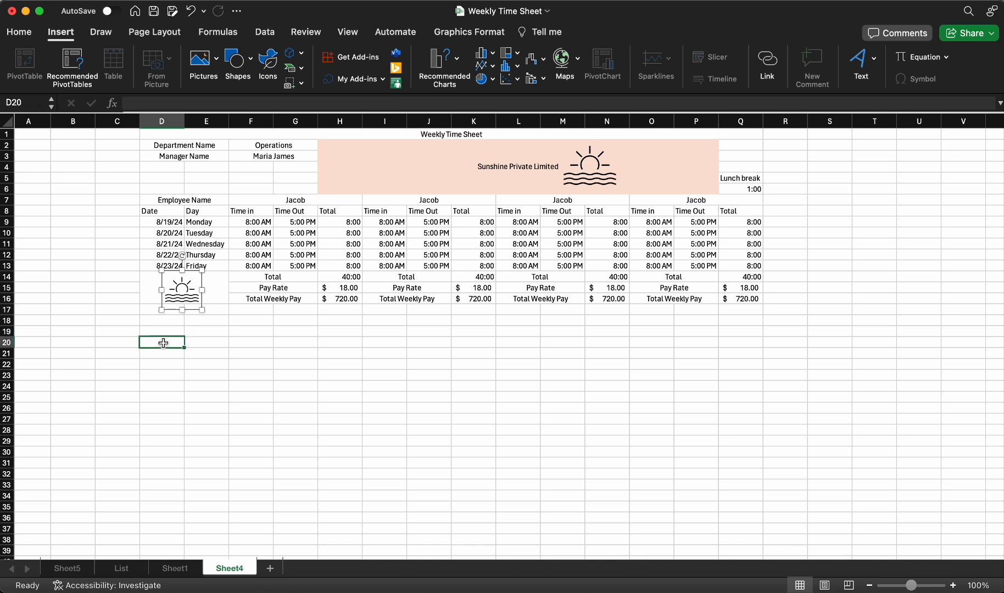
{"action": "left_click", "coordinate": [271, 407]}
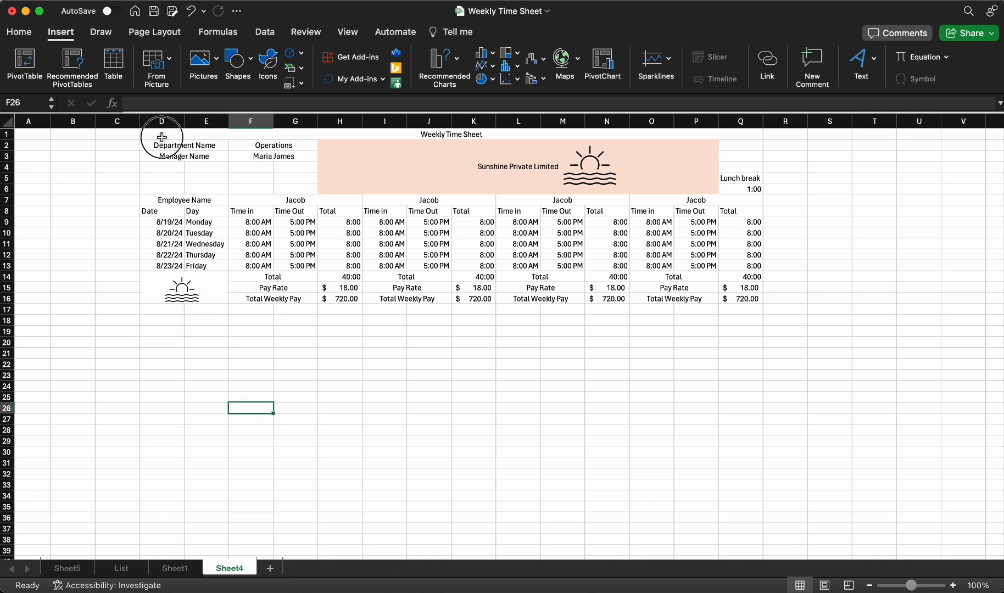
Step: Apply all borders to the whole time sheet, D1:Q16
{"action": "left_click_drag", "start_coordinate": [162, 134], "coordinate": [646, 288]}
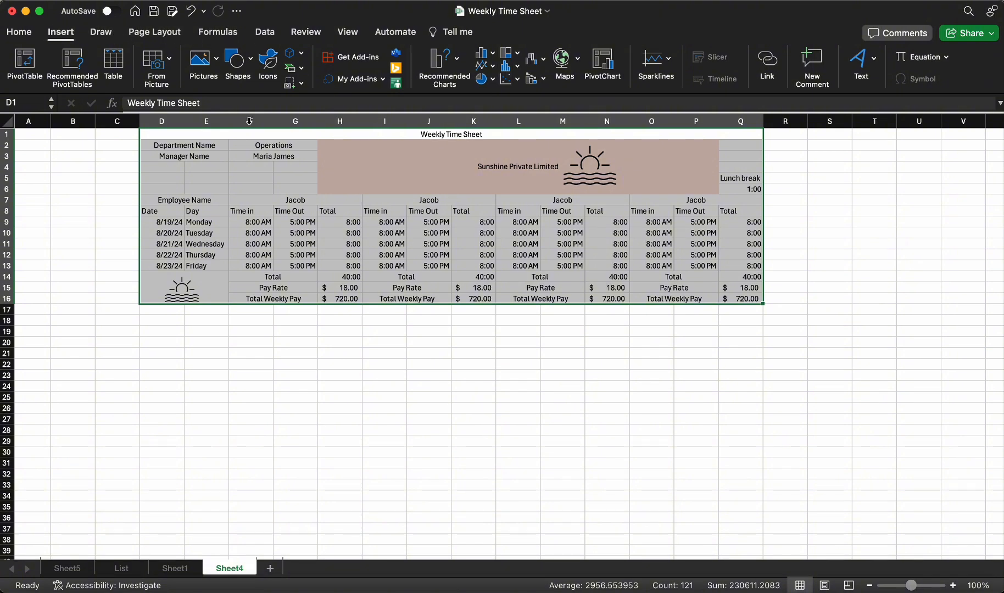
{"action": "left_click", "coordinate": [30, 34]}
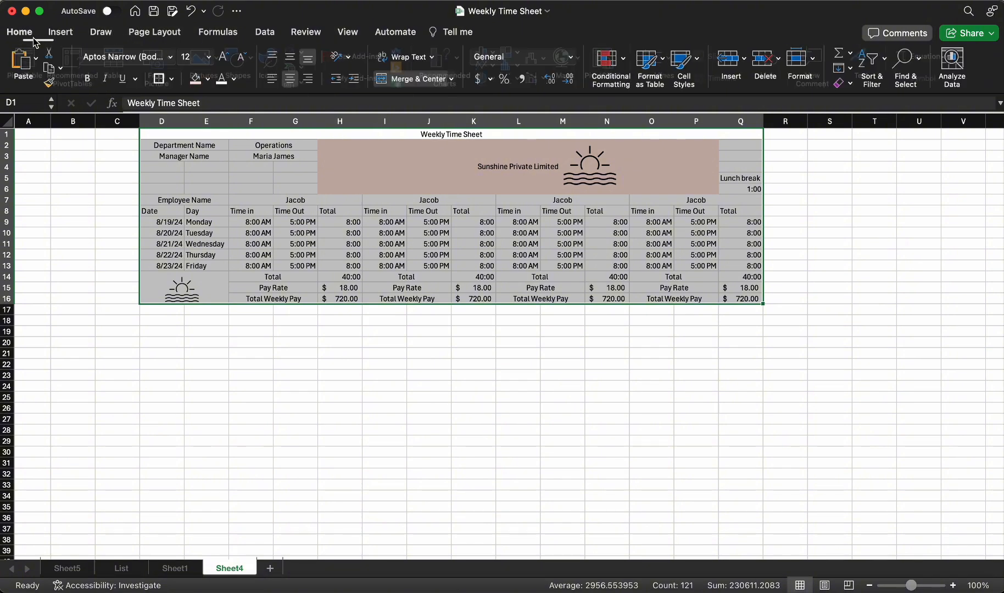
{"action": "left_click", "coordinate": [171, 79]}
{"action": "left_click", "coordinate": [190, 204]}
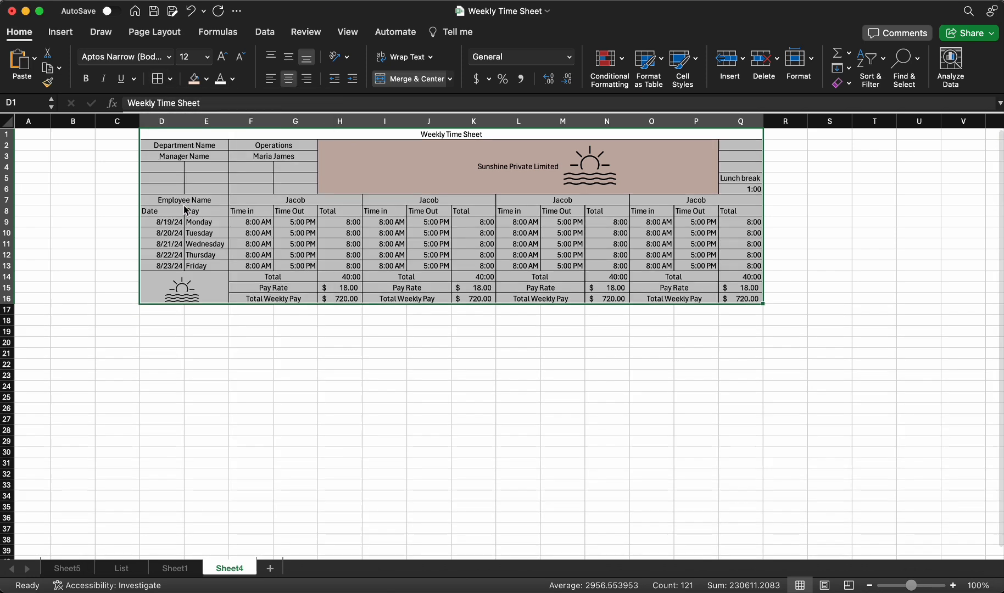
Step: Add a thick box border around D1:Q16
{"action": "left_click", "coordinate": [171, 79]}
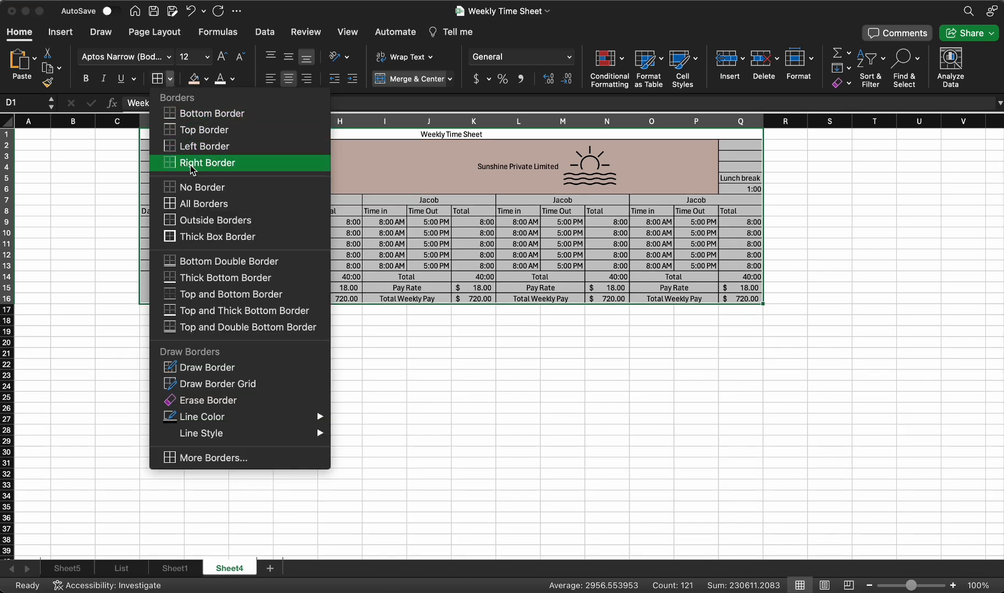
{"action": "left_click", "coordinate": [189, 242]}
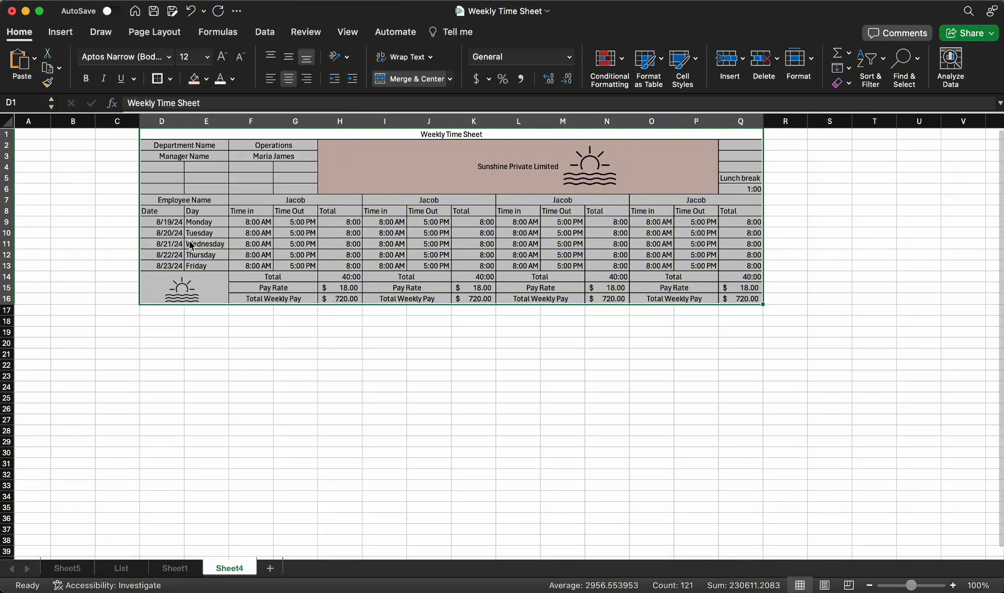
{"action": "left_click", "coordinate": [269, 365]}
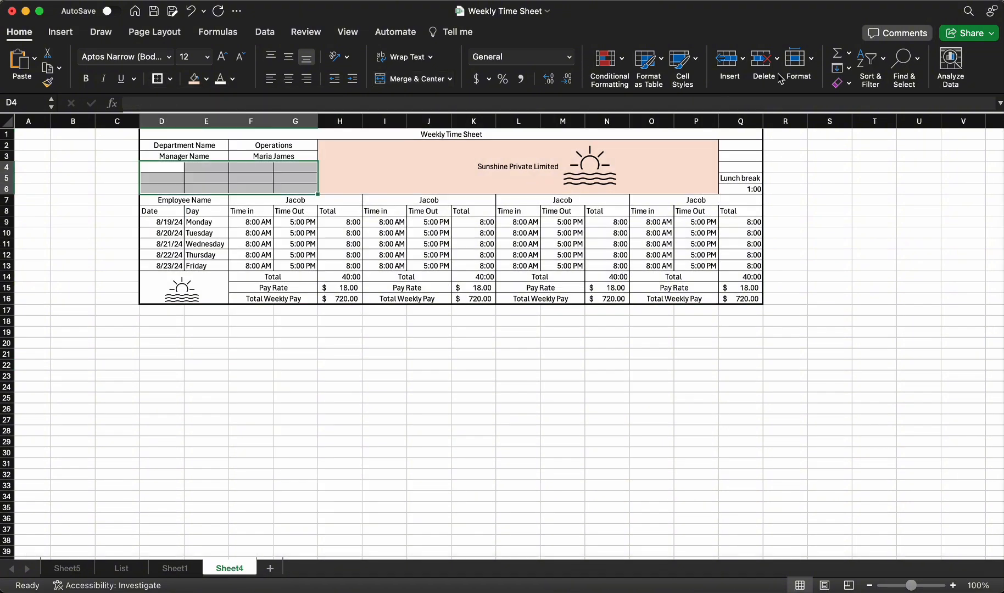
Step: Clear the borders from the empty cells D4:G6, and reapply the thick box border around D1:Q16
{"action": "left_click", "coordinate": [840, 83]}
{"action": "left_click", "coordinate": [878, 101]}
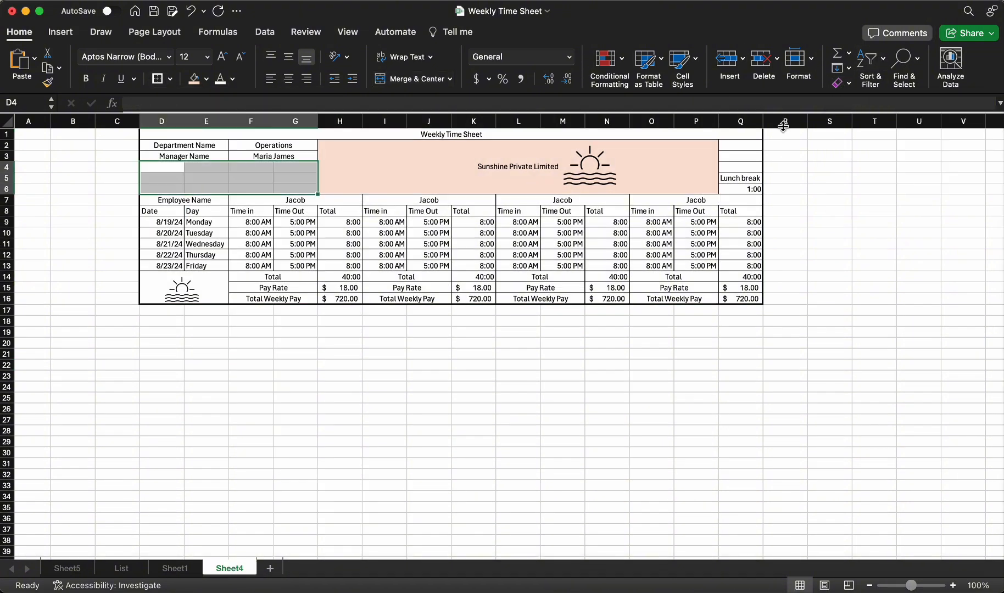
{"action": "left_click", "coordinate": [437, 364]}
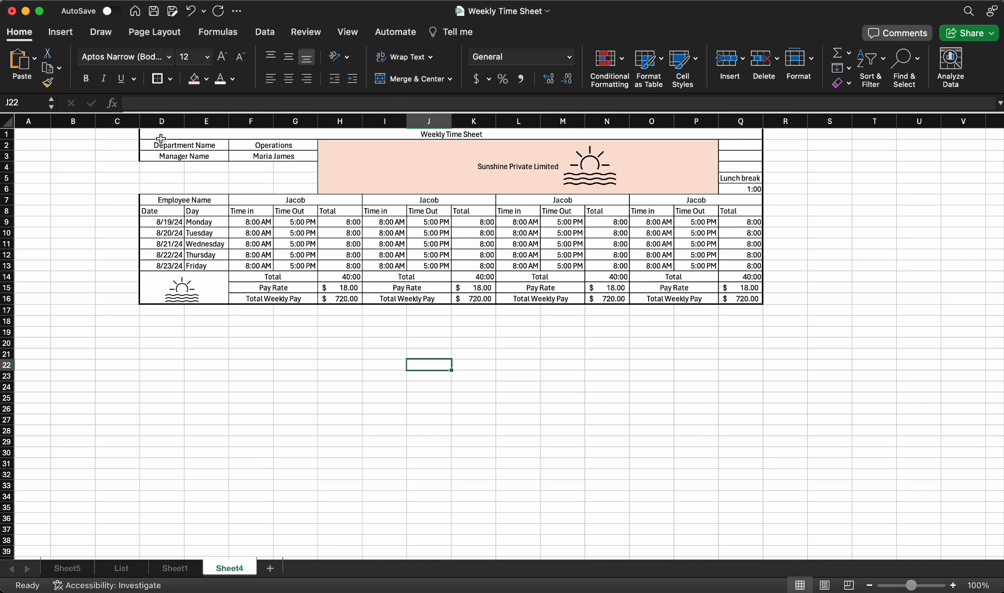
{"action": "left_click_drag", "start_coordinate": [161, 136], "coordinate": [654, 288]}
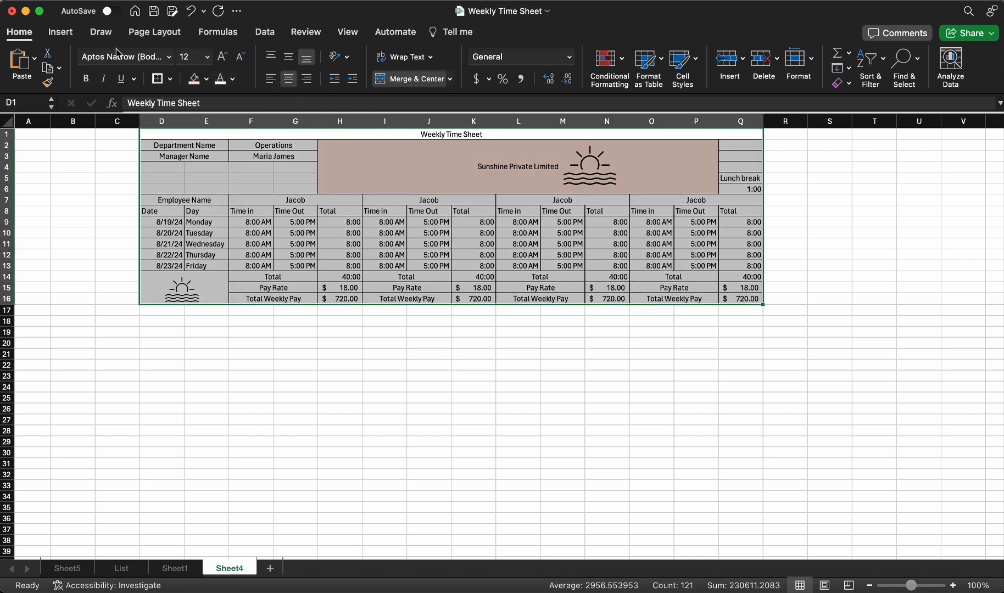
{"action": "left_click", "coordinate": [204, 212]}
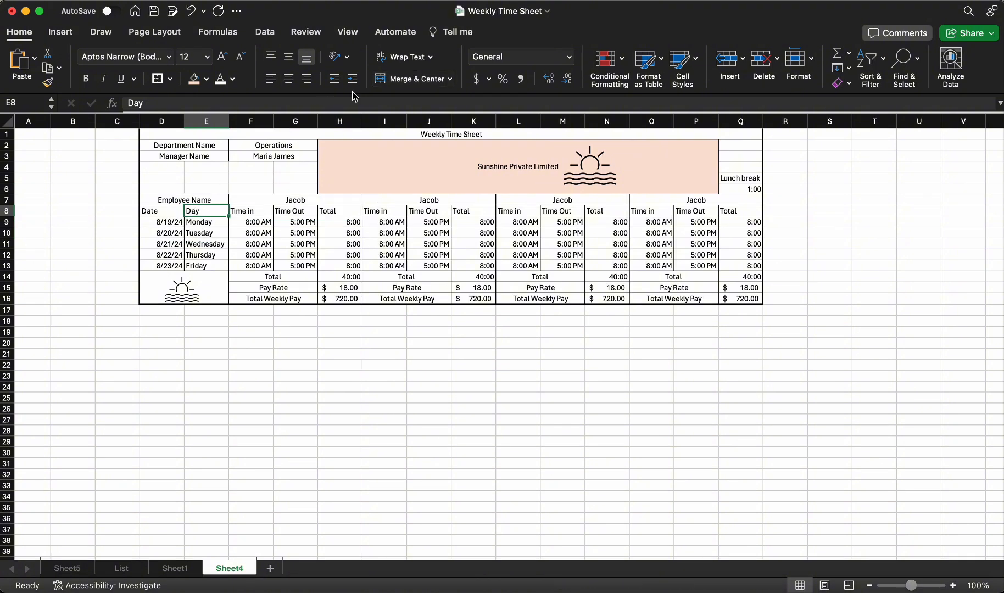
Step: Hide the worksheet gridlines
{"action": "left_click", "coordinate": [346, 31]}
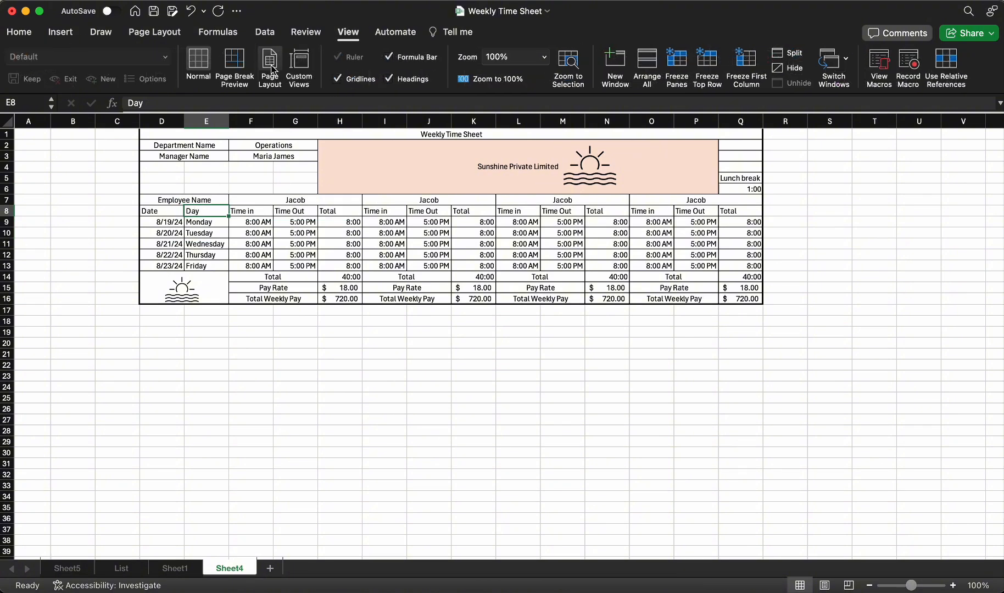
{"action": "left_click", "coordinate": [339, 79]}
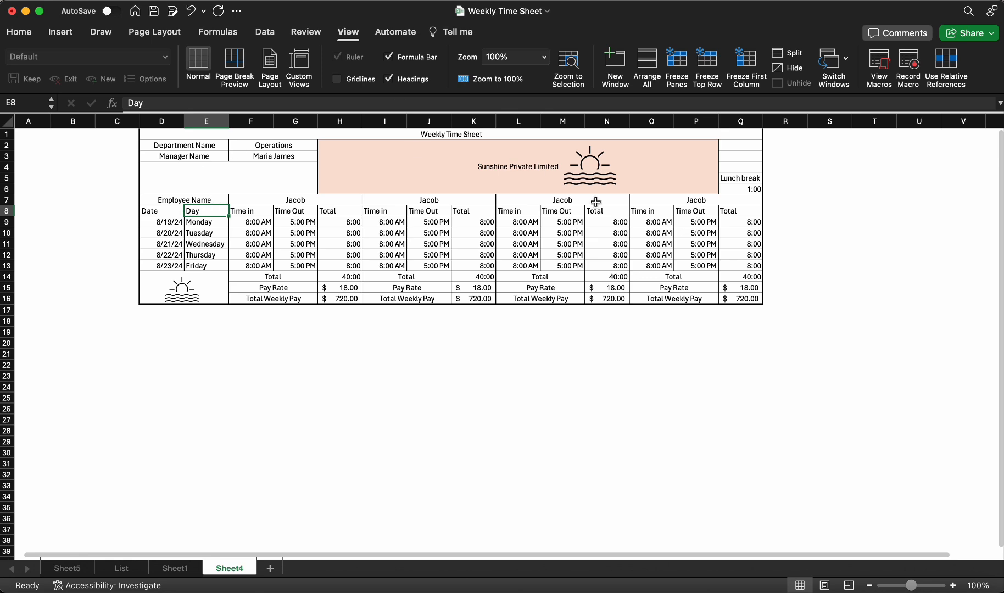